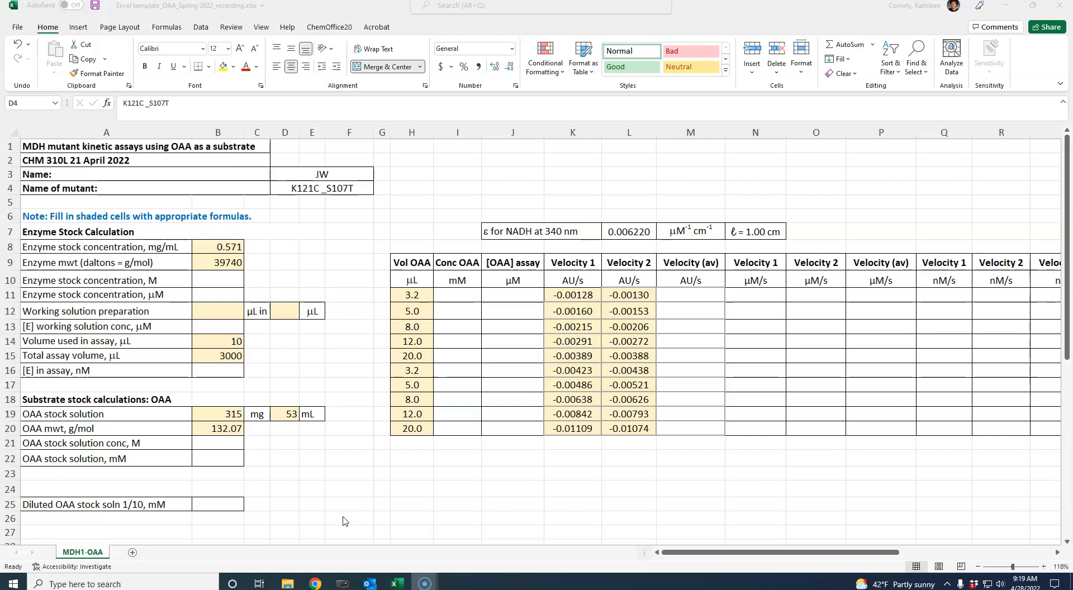
Step: Calculate the enzyme stock concentration in M in B10 as the mg/mL concentration divided by molecular weight, =B8/B9
left_click(295, 225)
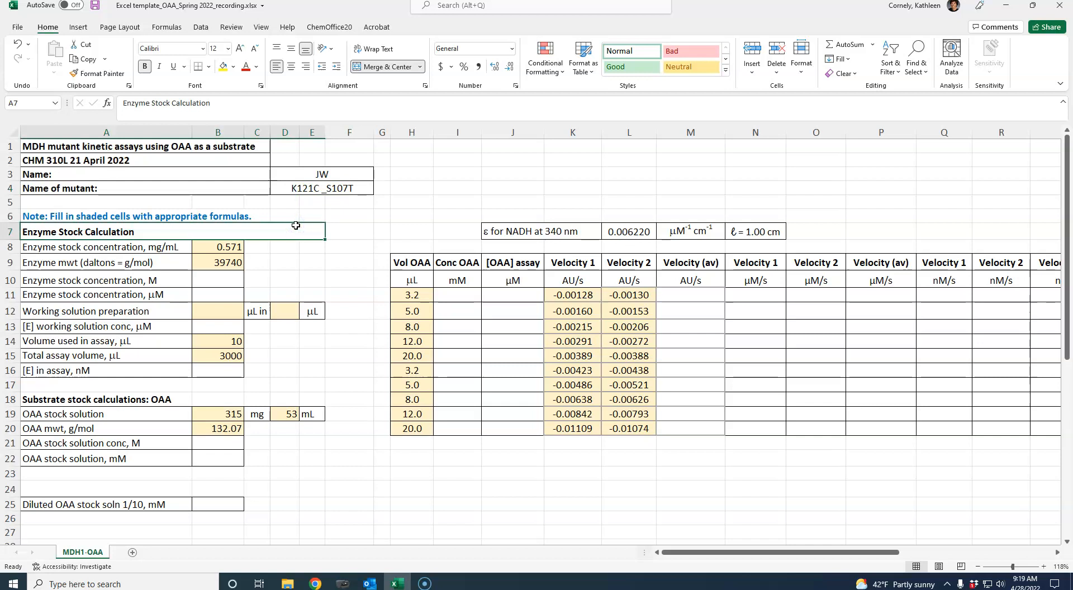
key("Down")
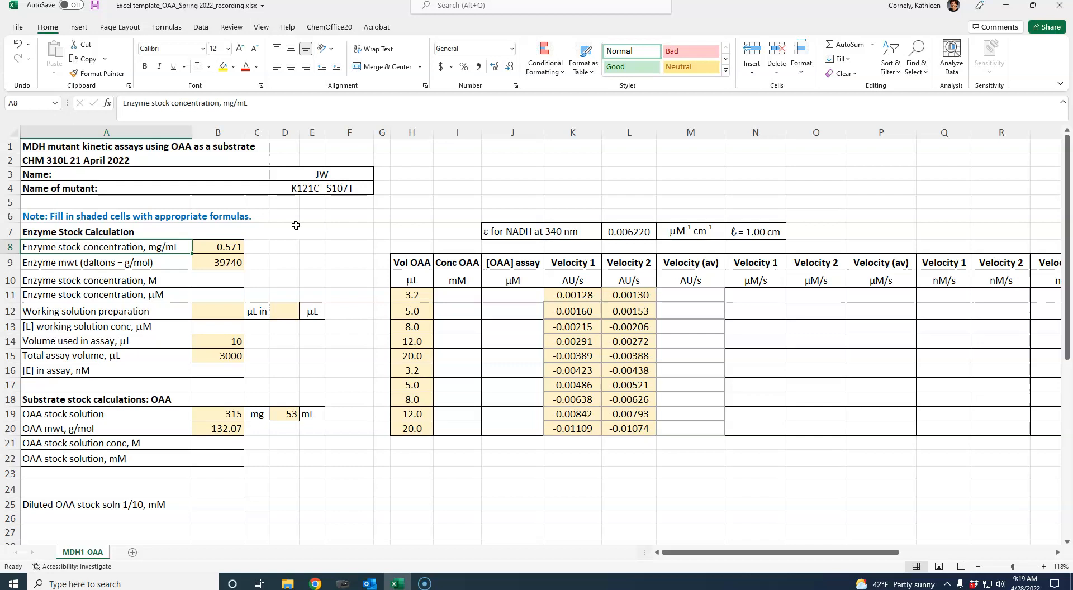
key("Right")
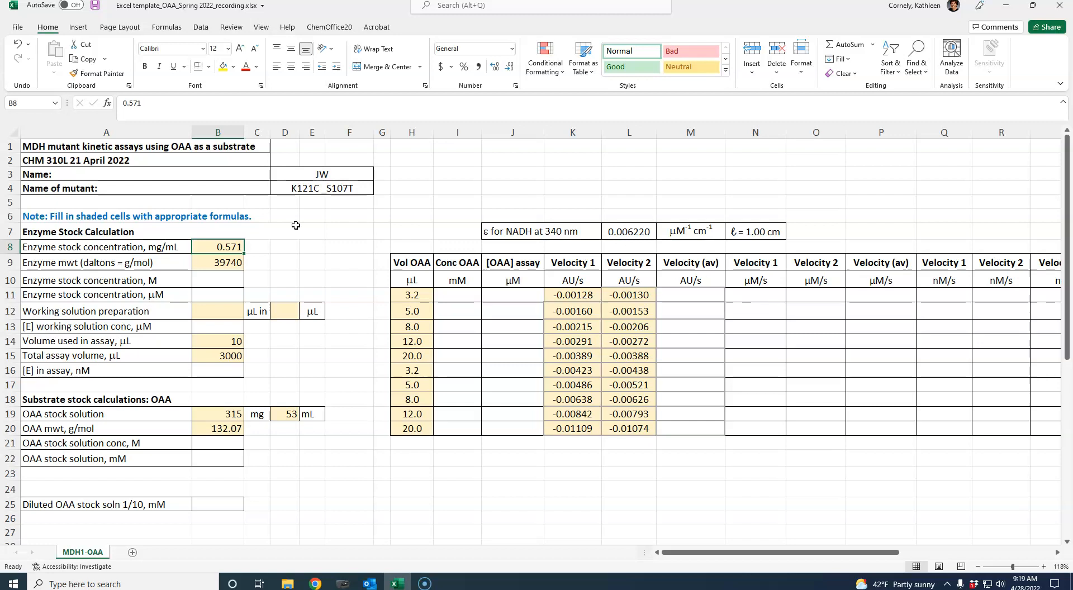
key("Down")
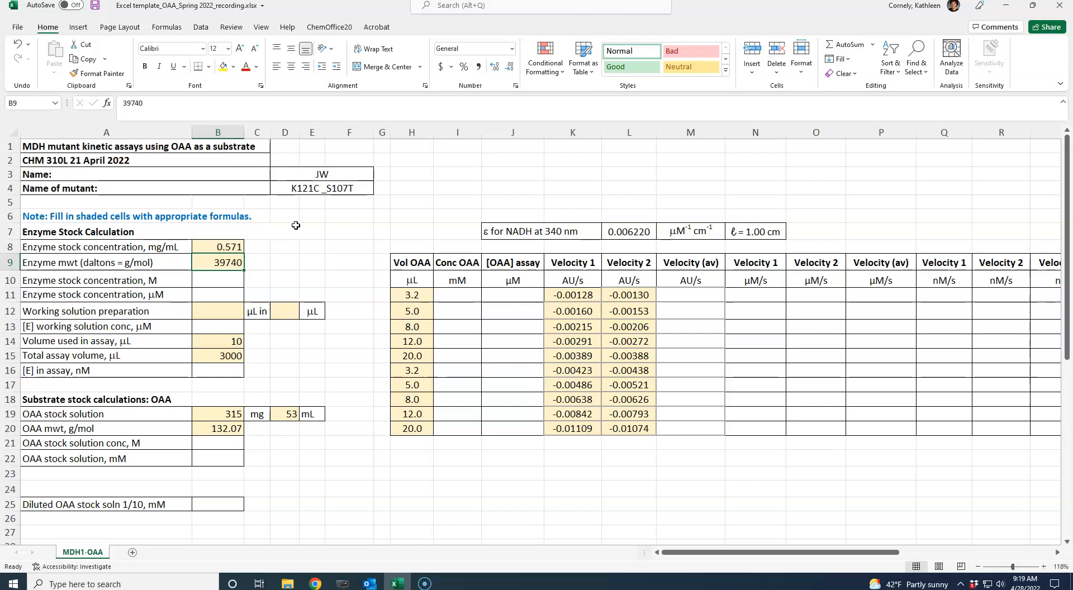
key("Down")
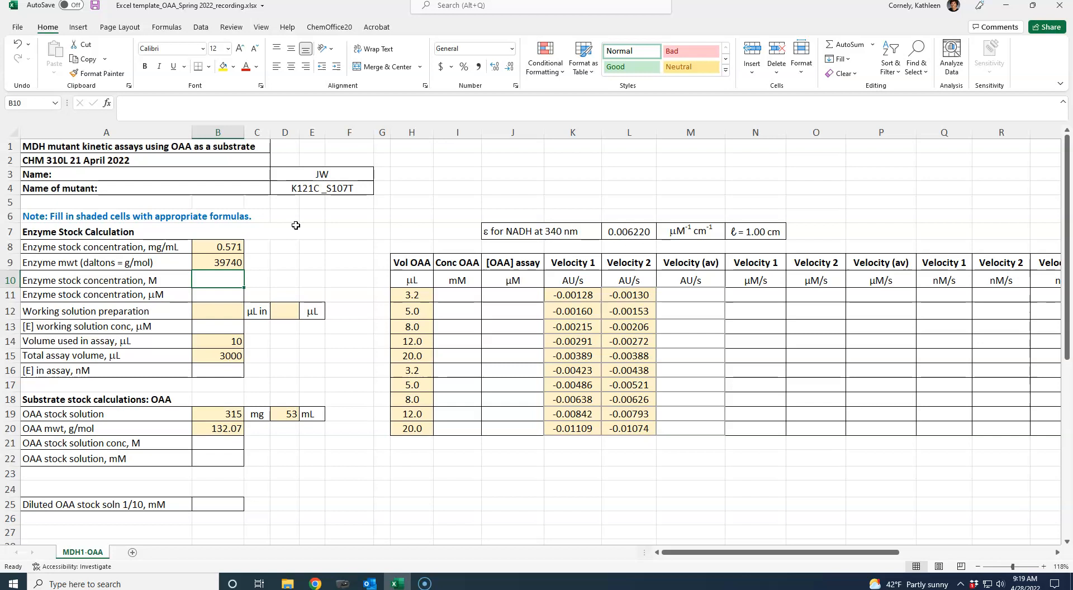
type("=")
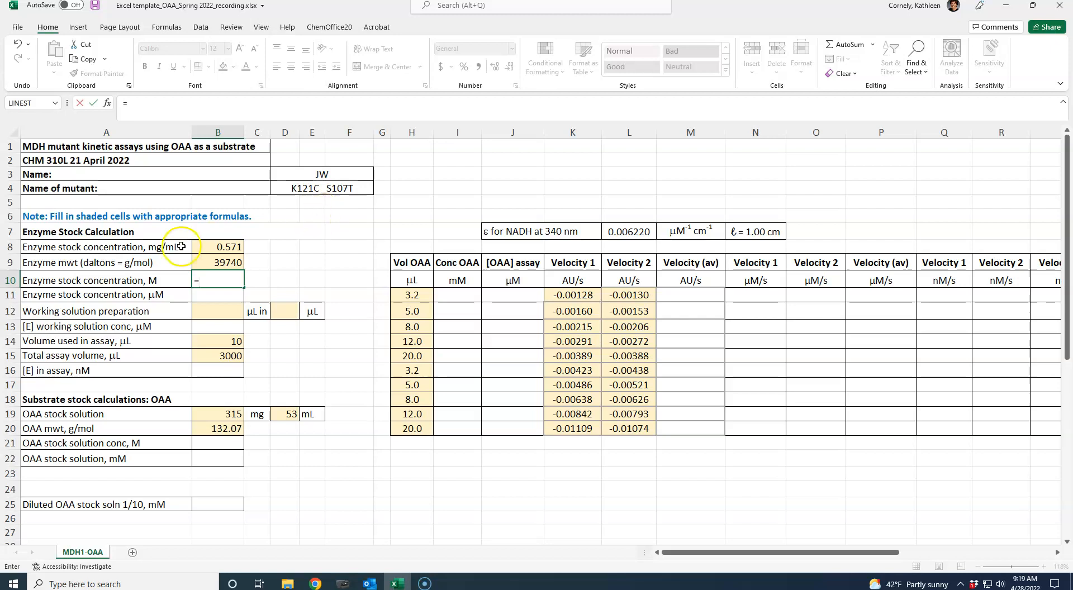
left_click(215, 248)
type("/")
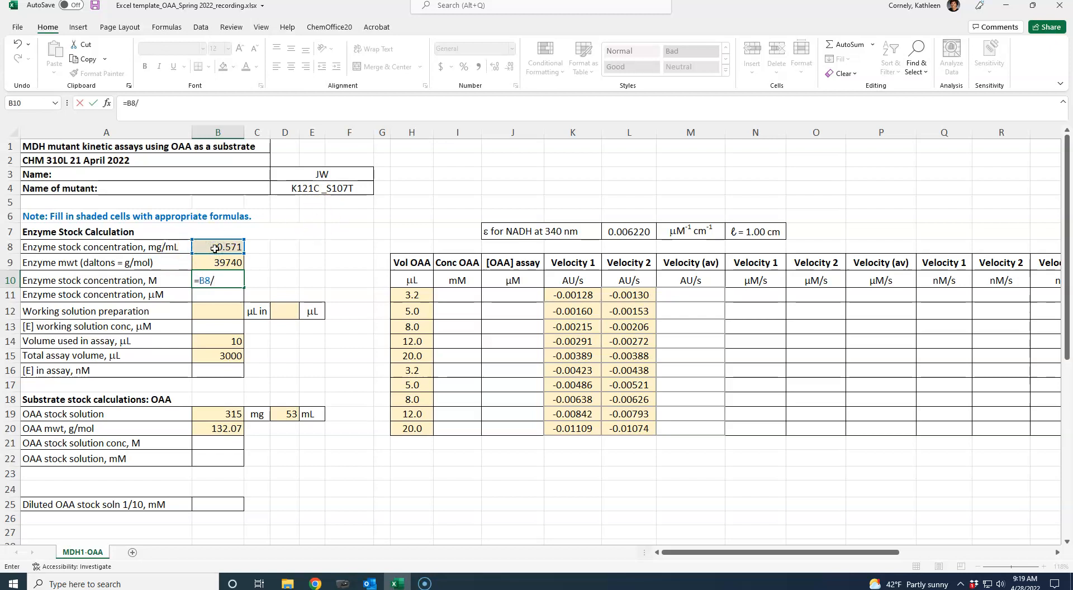
left_click(219, 264)
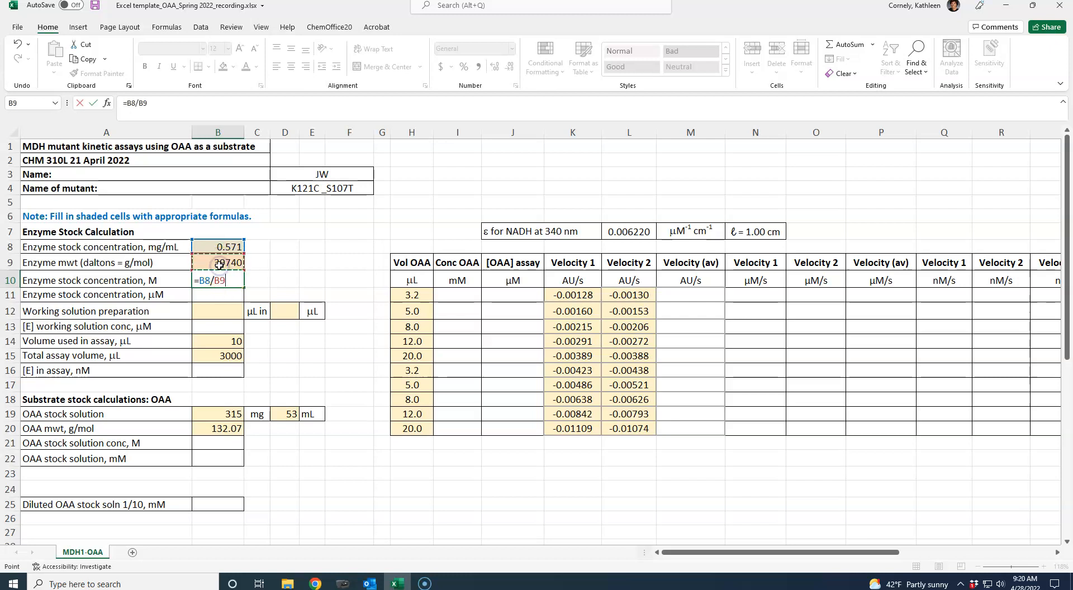
key("Return")
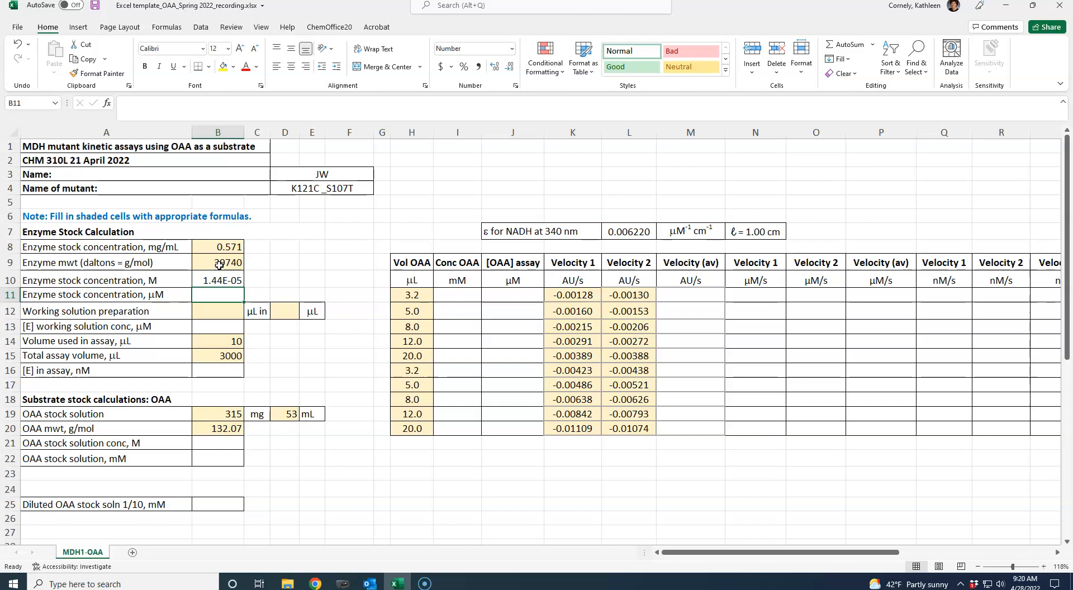
Step: Convert the enzyme stock concentration to µM in B11 with the formula =B10*1000000
type("=")
left_click(218, 280)
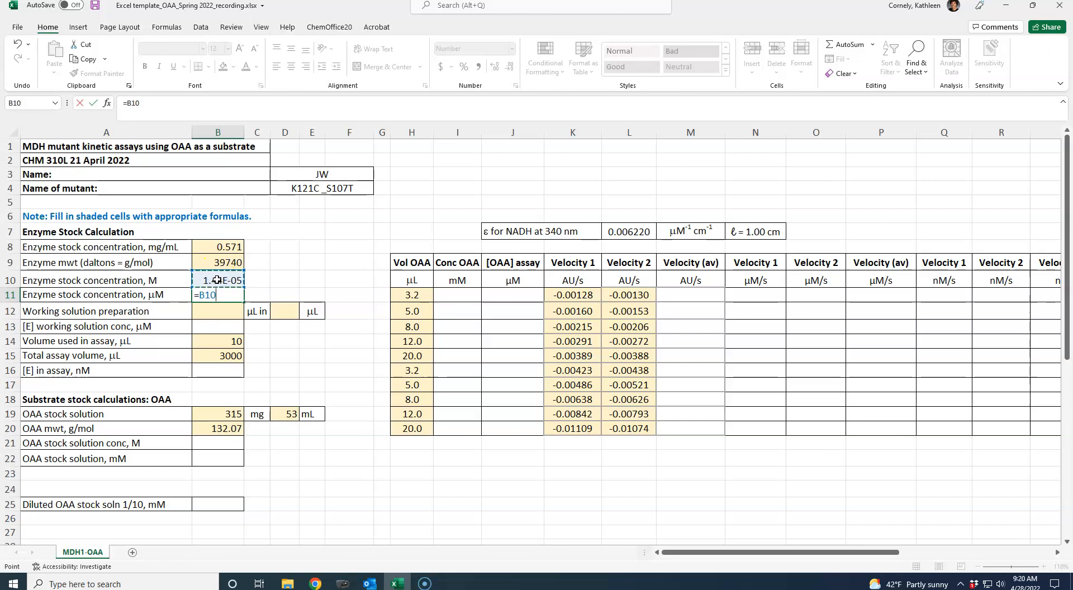
type("1")
key("BackSpace")
type("*10")
type("00000")
key("Return")
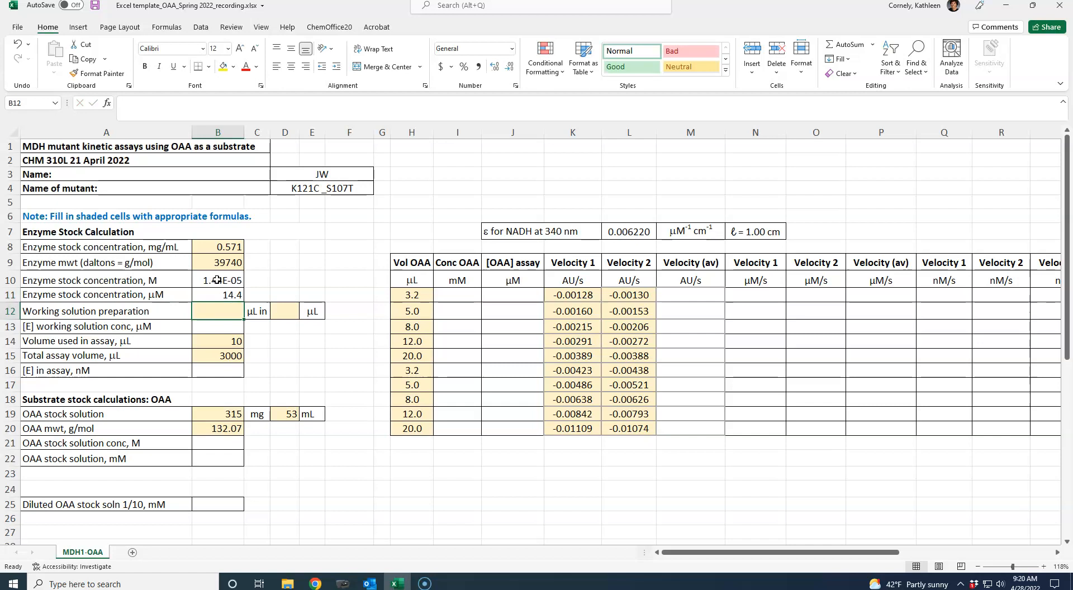
Step: Fill in the working solution preparation in row 12 as 1 µL in 1 µL
left_click(212, 309)
type("1")
key("Tab")
type("1")
key("Return")
Step: Set the enzyme working solution concentration in B13 equal to the µM stock concentration with =B11
key("Left")
key("Left")
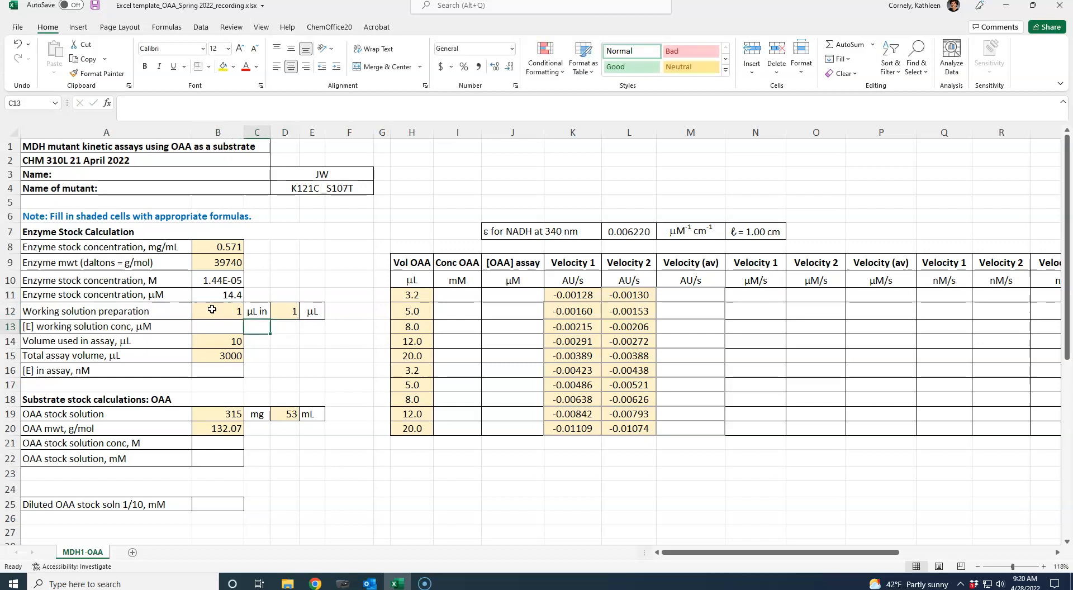
type("=")
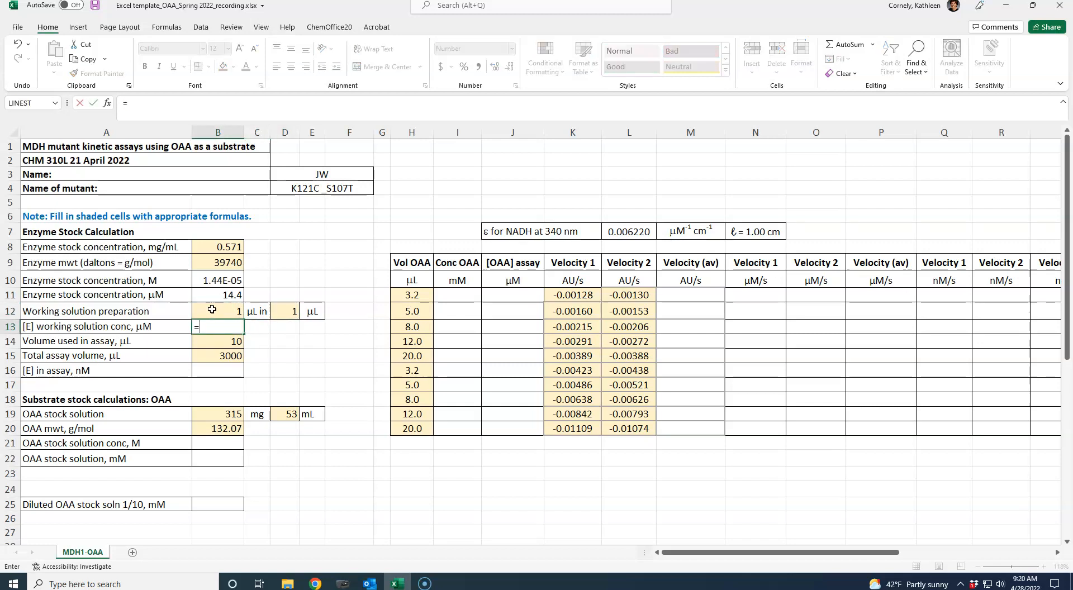
left_click(217, 295)
key("Return")
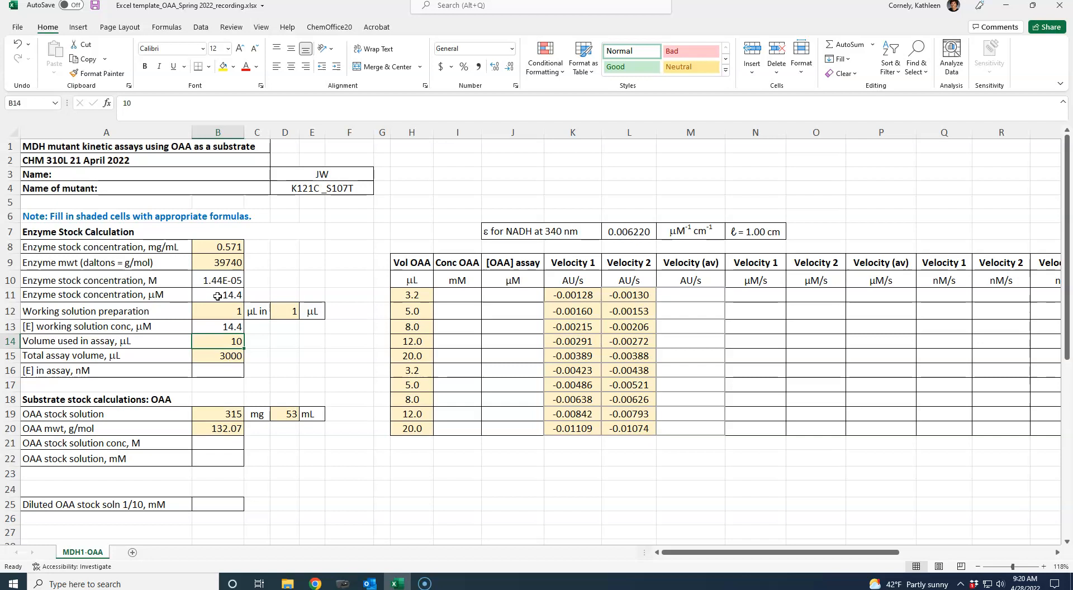
key("Up")
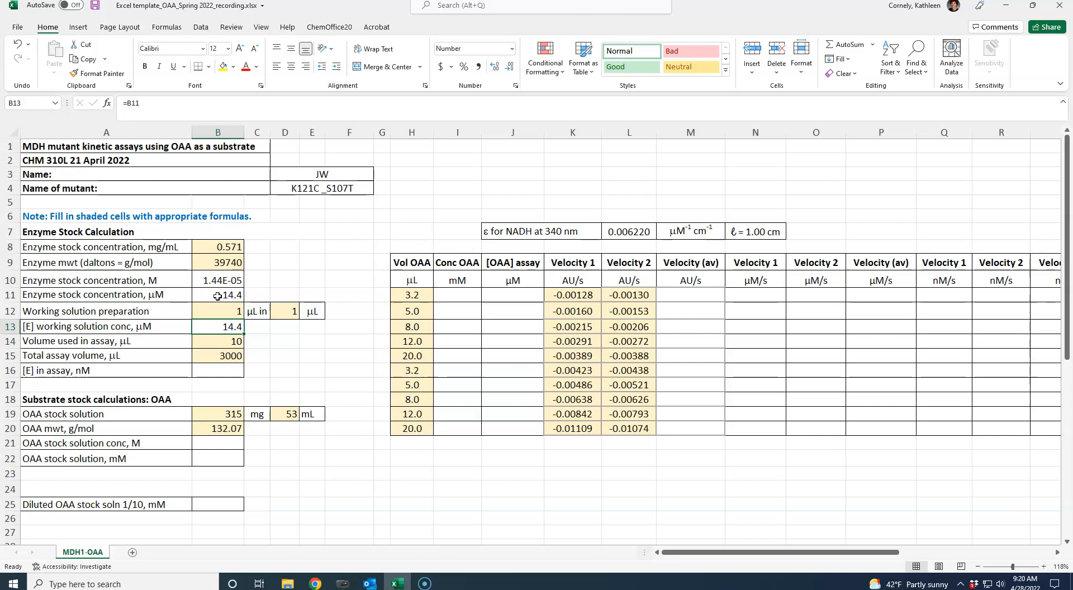
Step: Enter the enzyme-in-assay concentration in B16 as volume used times working concentration over total assay volume, =(B14*B13)/B15
key("Down")
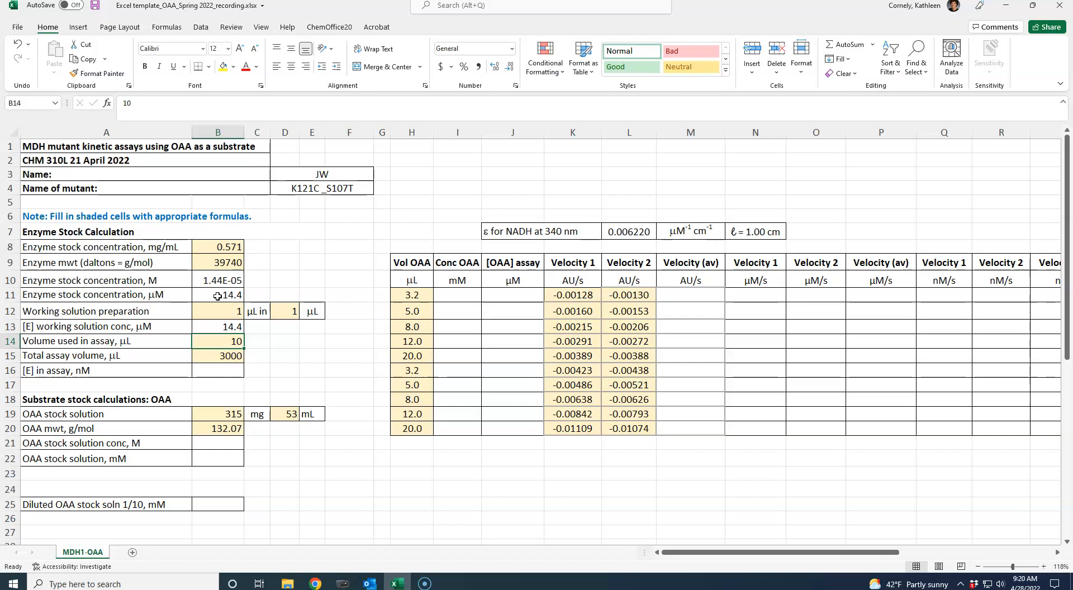
key("Down")
key("Down")
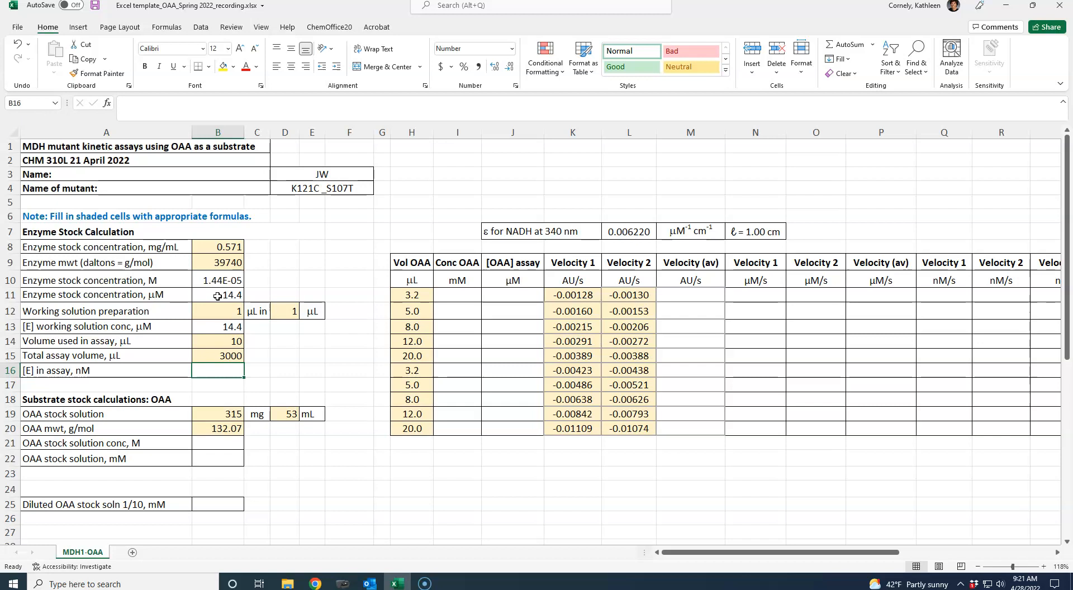
type("=(")
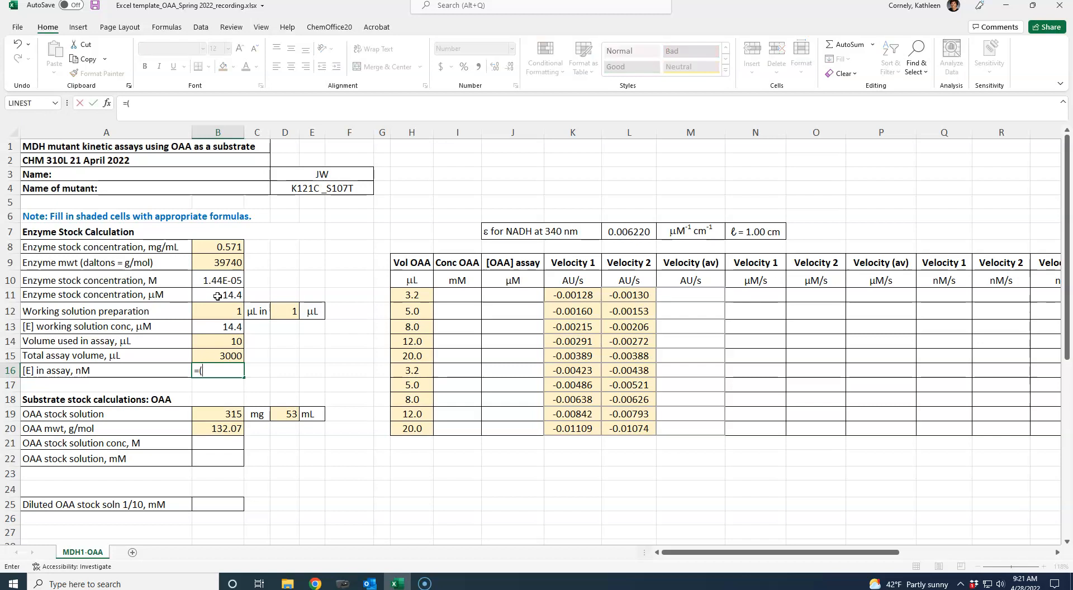
left_click(214, 342)
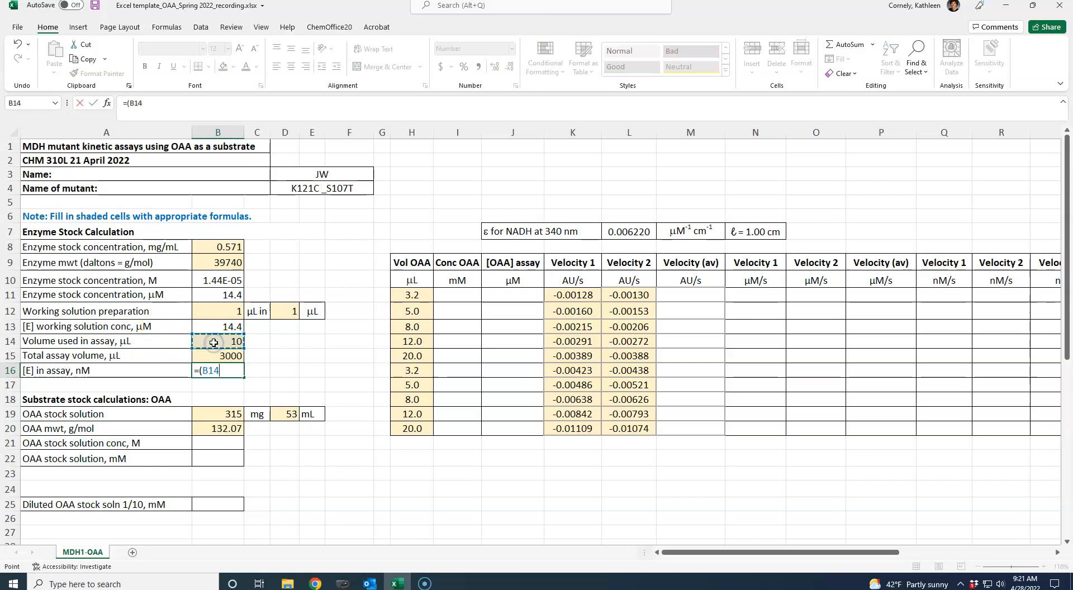
type("*")
left_click(223, 329)
type(")")
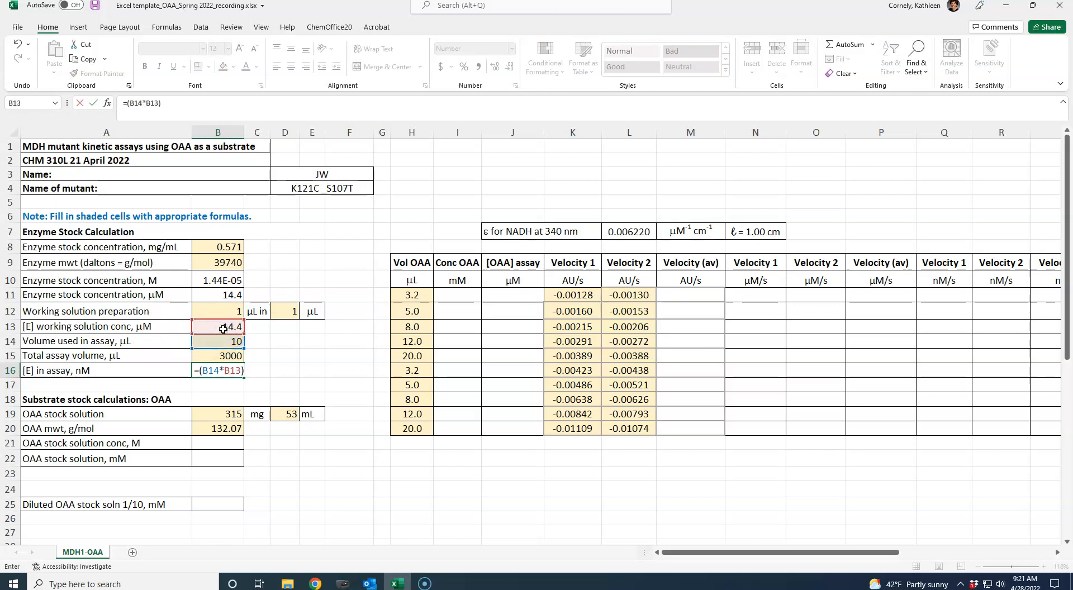
type("/")
left_click(218, 355)
key("Return")
key("Up")
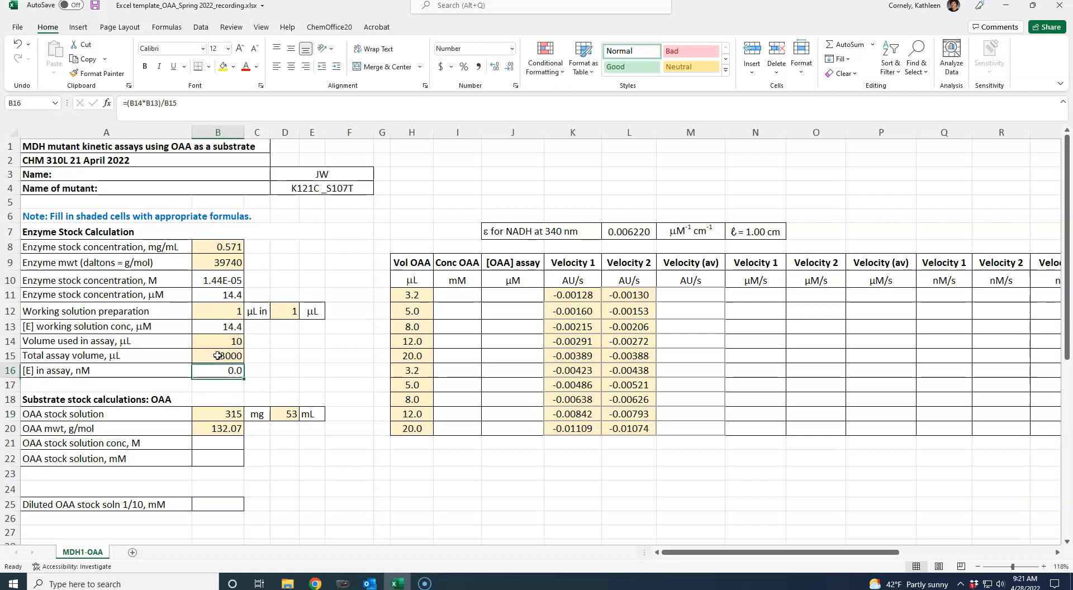
Step: Edit the enzyme-in-assay formula in B16 to convert to nM, making it =((B14*B13)/B15)*1000
left_click(128, 105)
type("(")
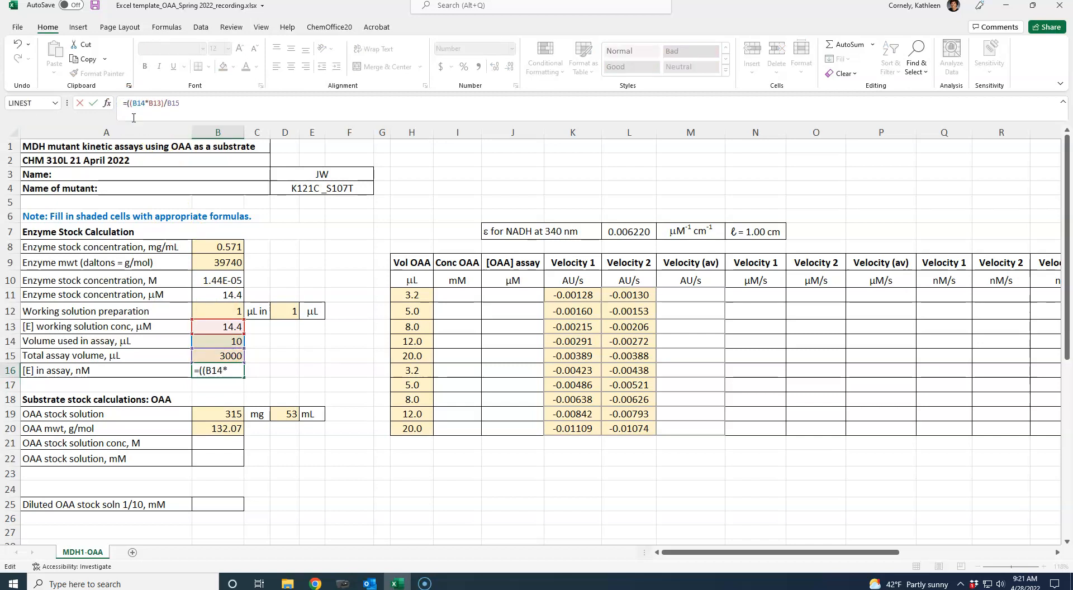
left_click(186, 103)
type(")*1000")
key("Return")
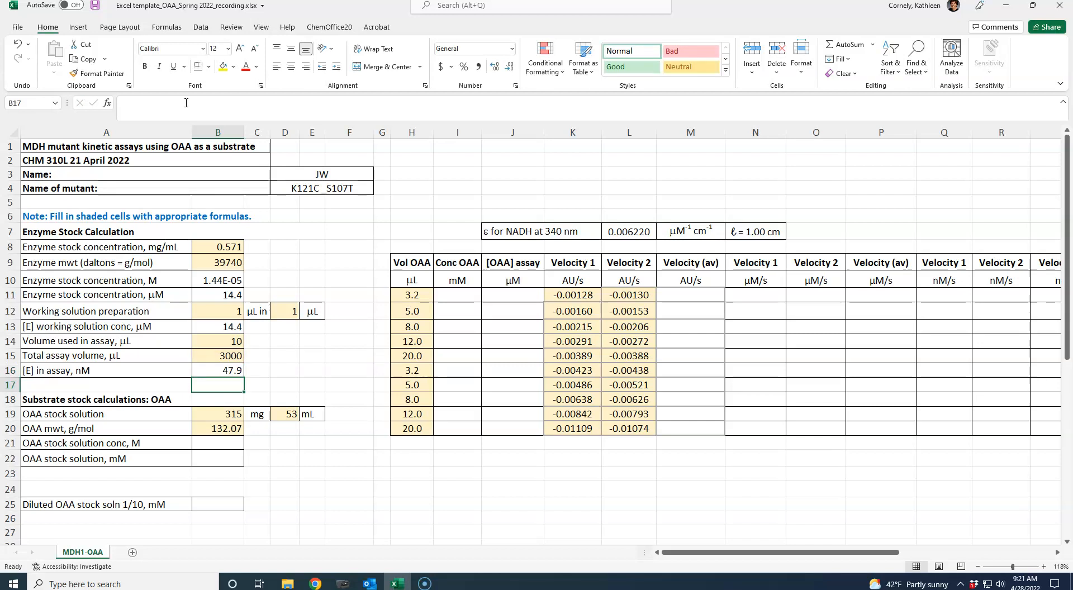
Step: Calculate the OAA stock solution concentration in M in B21 from mass, volume and molecular weight with =(B19/D19)/B20
key("Down")
key("Down")
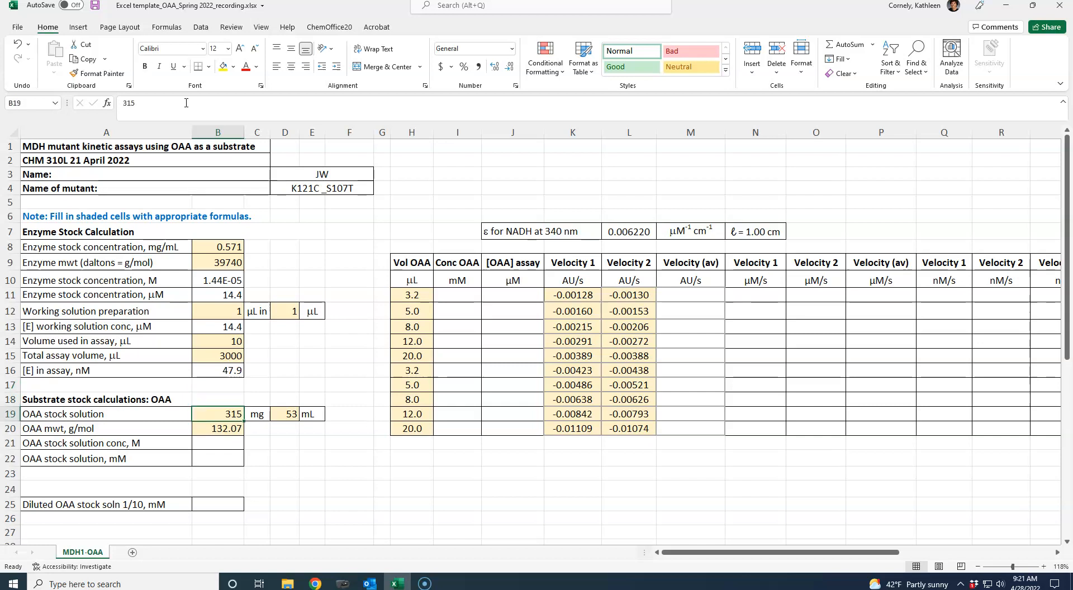
key("Down")
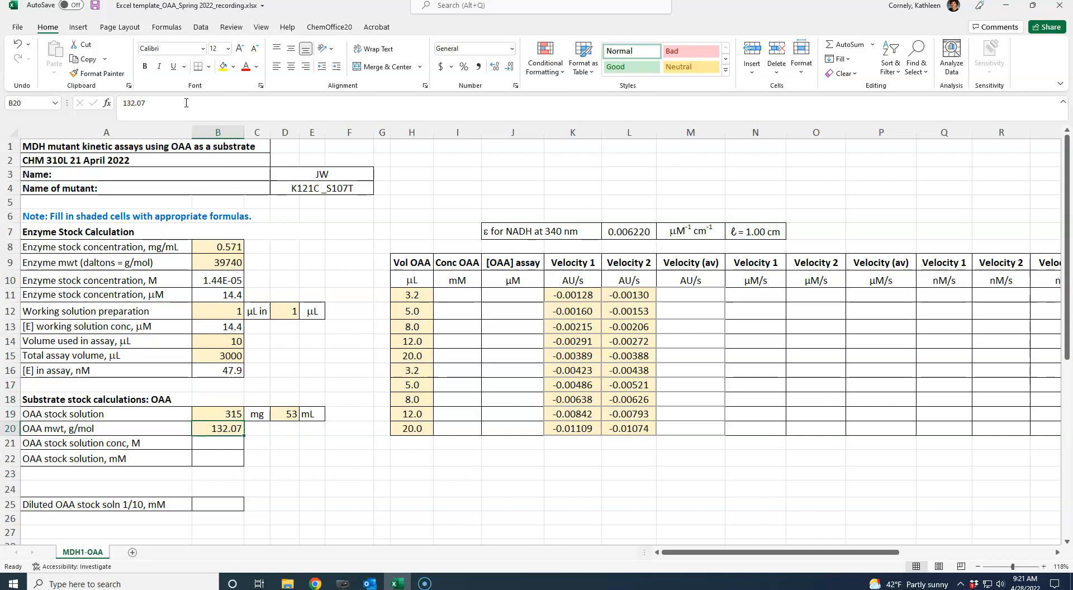
key("Up")
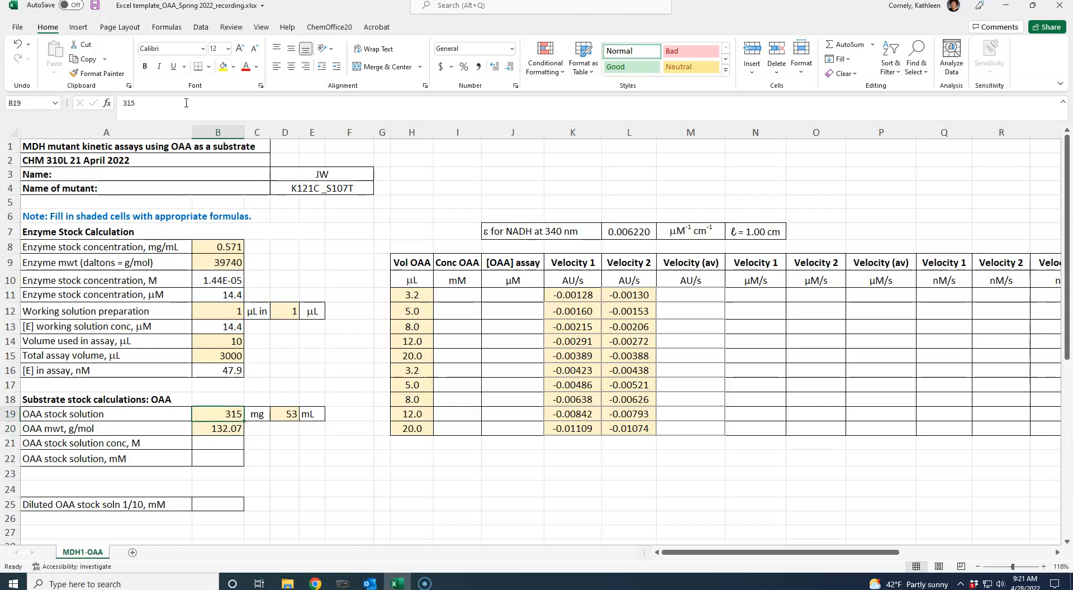
key("Down")
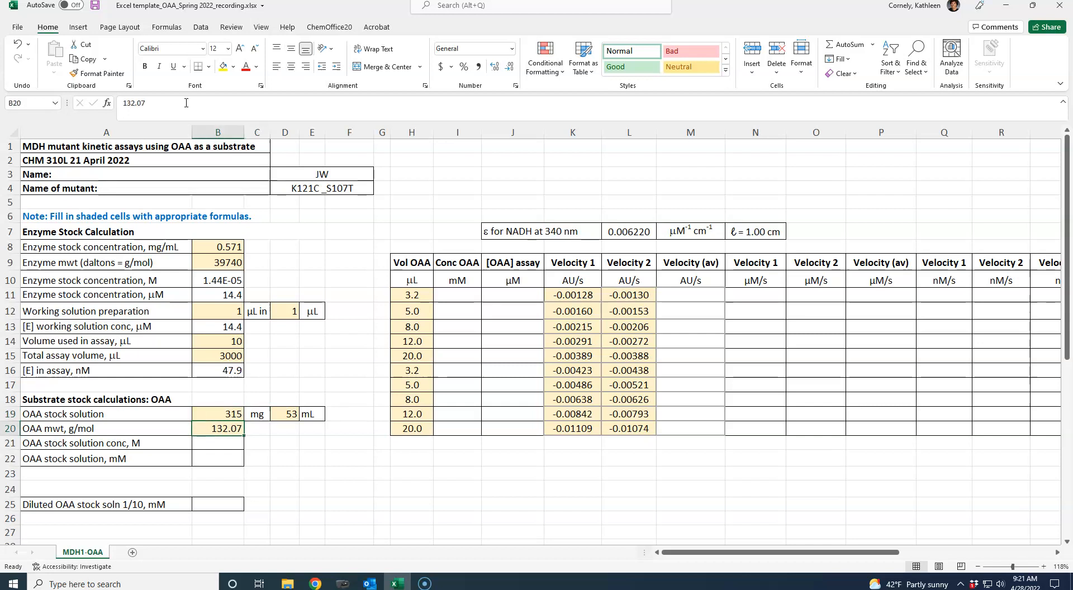
key("Down")
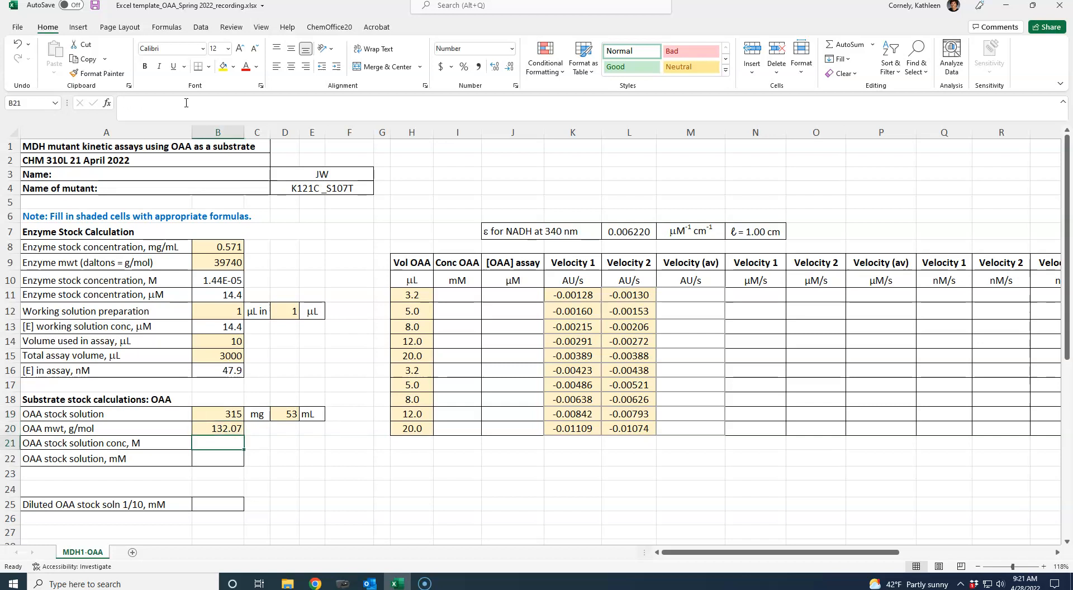
type("=(")
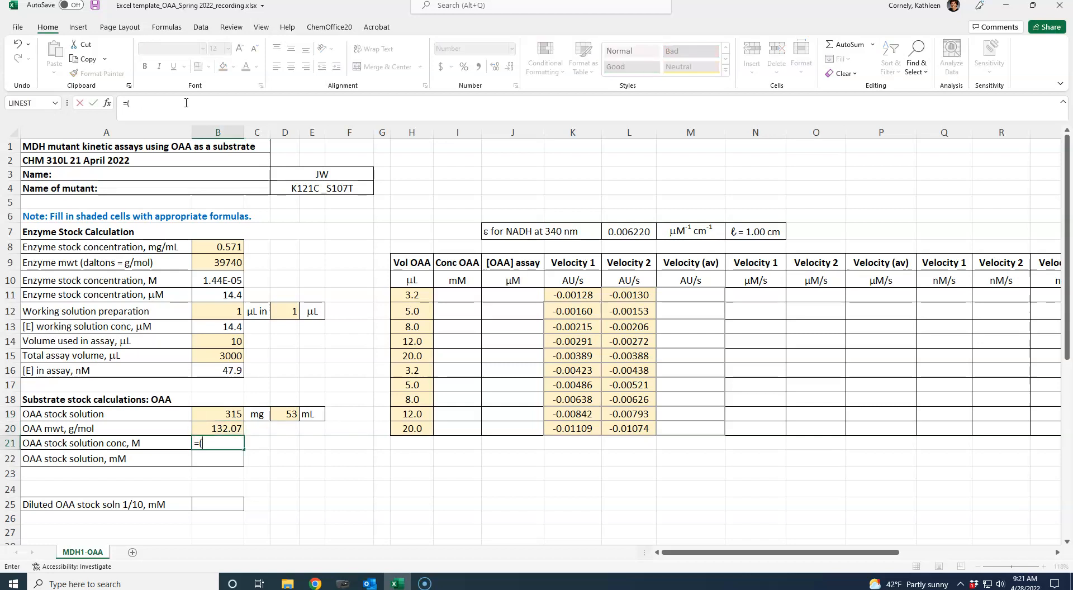
left_click(229, 414)
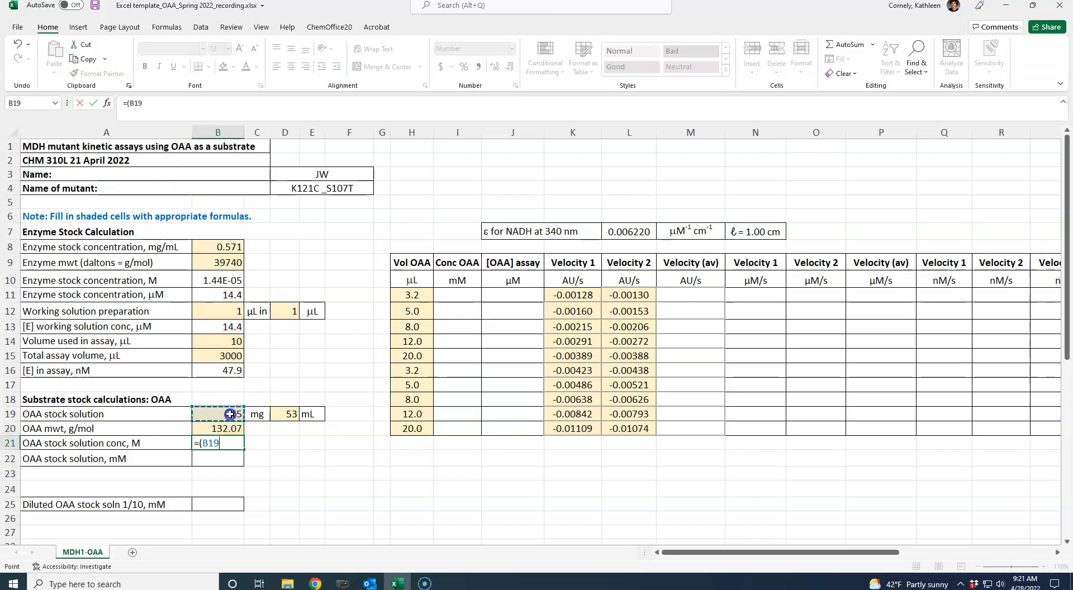
type("/")
left_click(282, 415)
type(")")
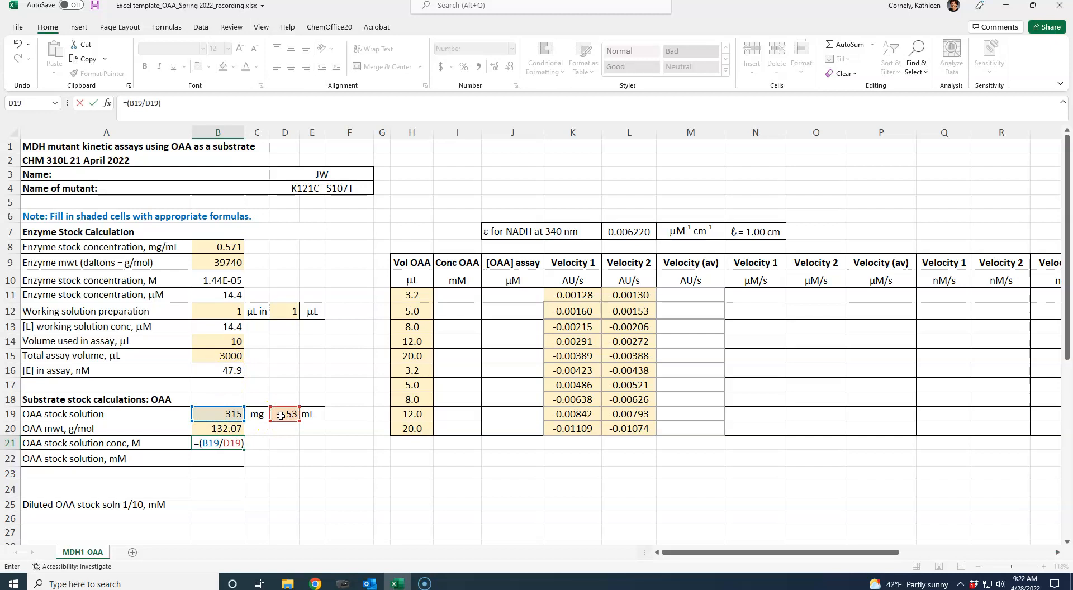
type("/")
left_click(229, 428)
key("Return")
key("Up")
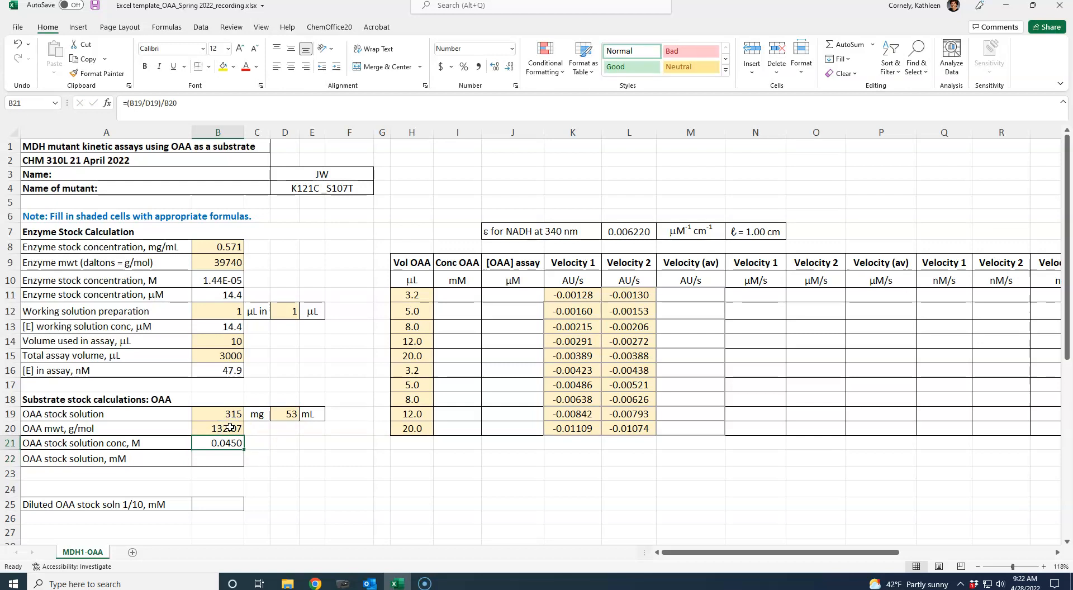
Step: Convert the OAA stock solution concentration to mM in B22 with the formula =B21*1000
left_click(222, 459)
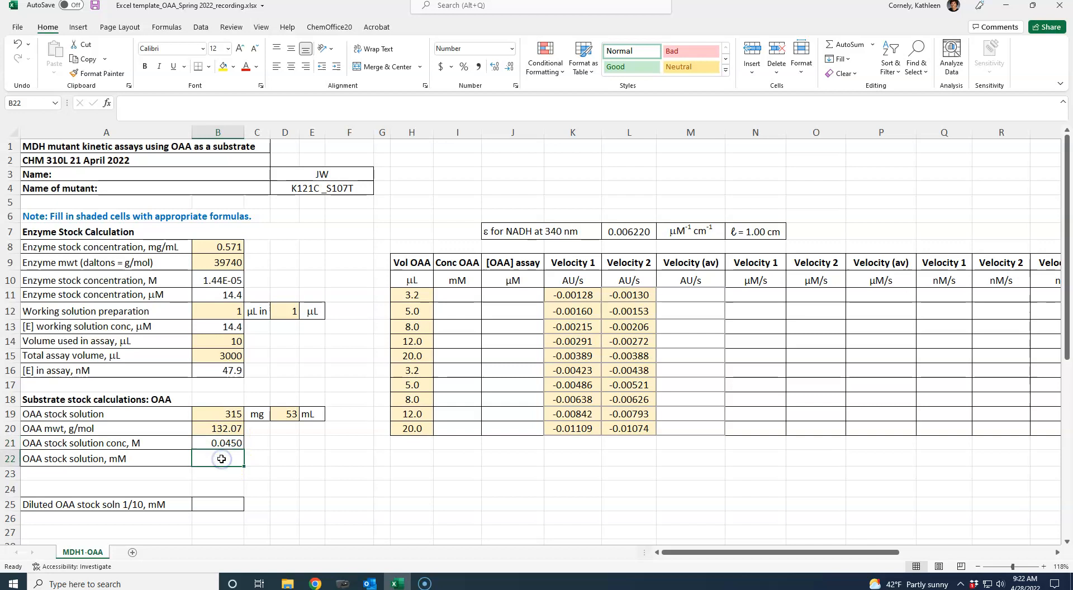
type("=")
left_click(219, 443)
type("*1000")
key("Return")
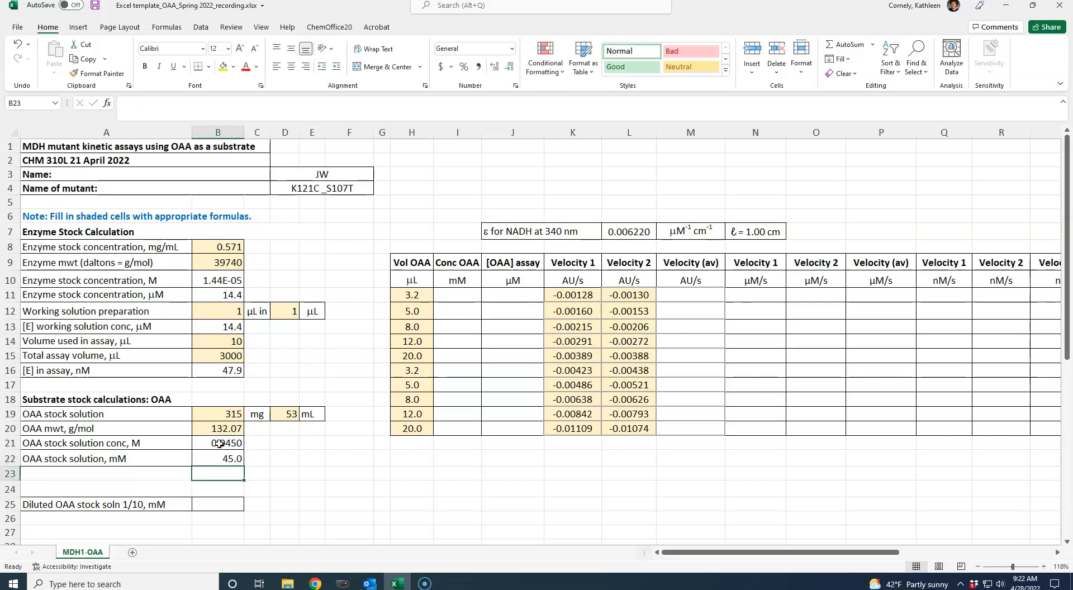
Step: Calculate the 1/10 diluted OAA stock concentration in mM in B25 with the formula =B22/10
key("Down")
key("Down")
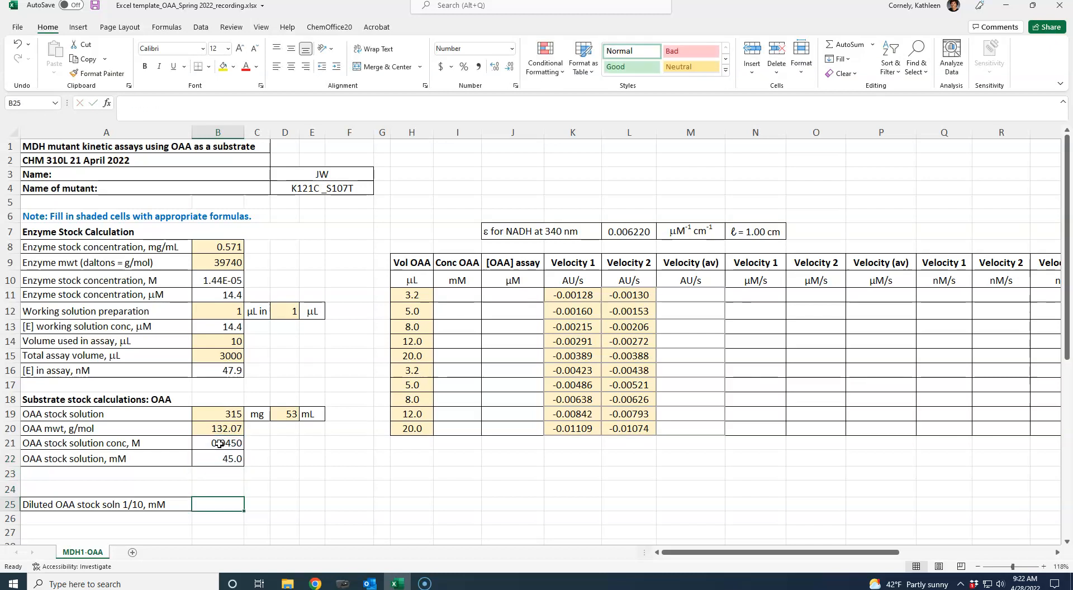
type("=")
left_click(222, 458)
type("/10")
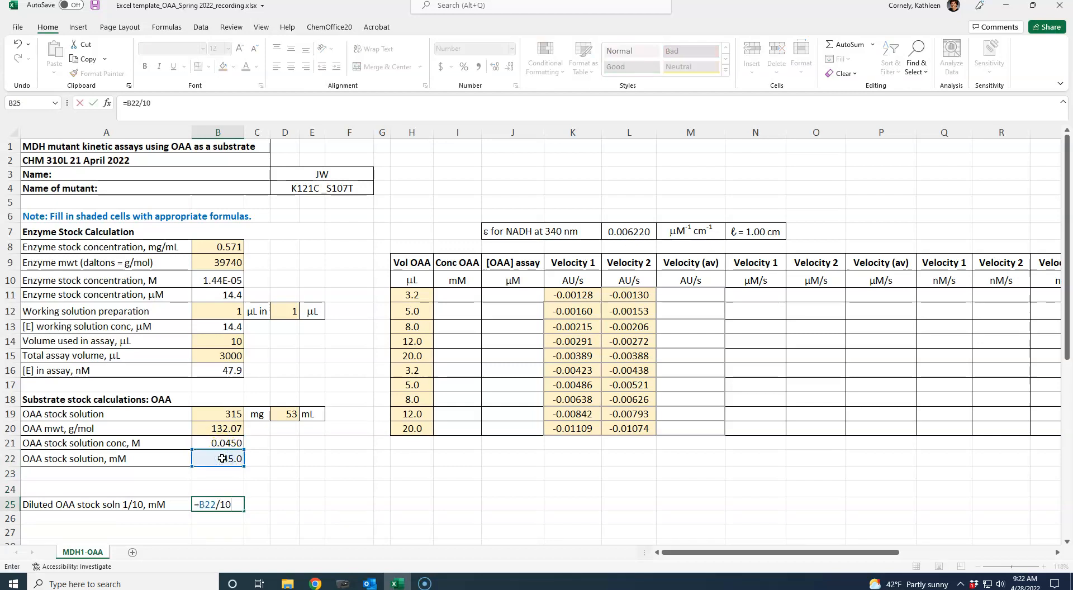
key("Return")
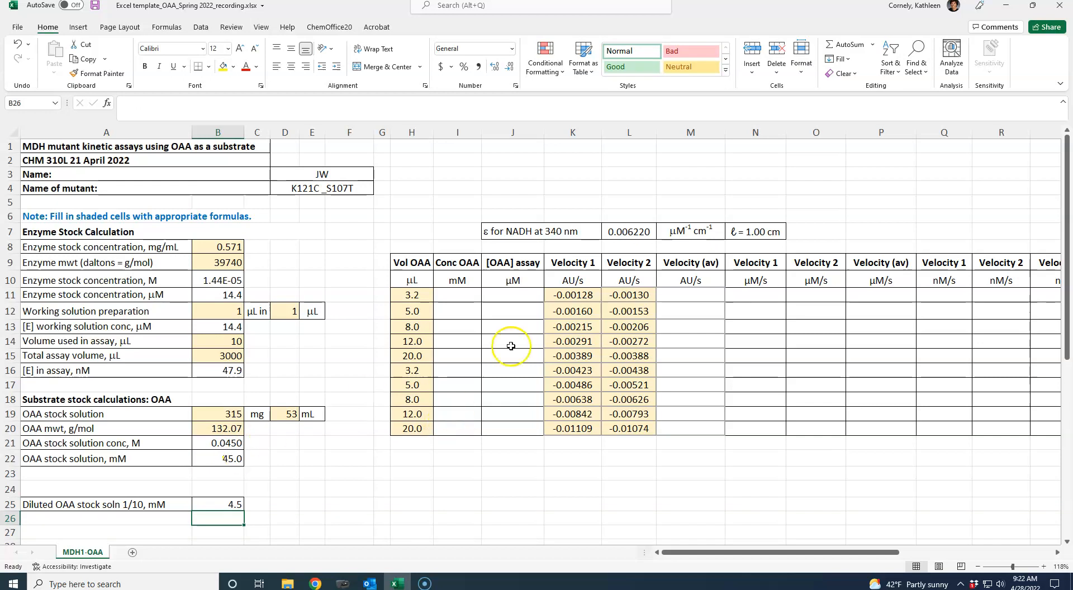
Step: Enter the diluted OAA stock concentration for the first 3.2 µL volume in I11 with the formula =B25
left_click(414, 294)
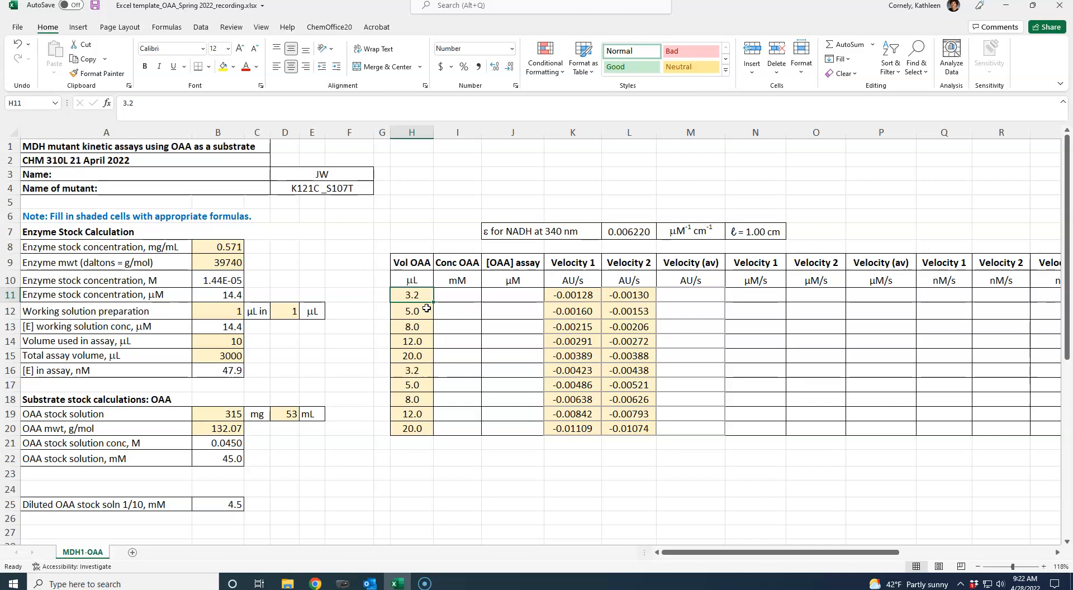
left_click(228, 506)
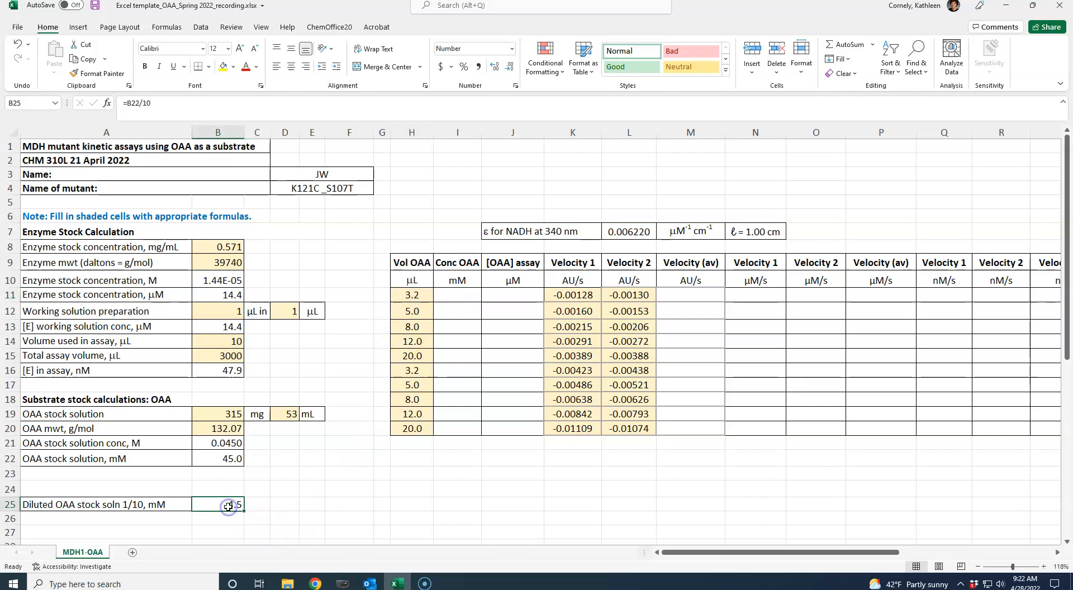
left_click(455, 293)
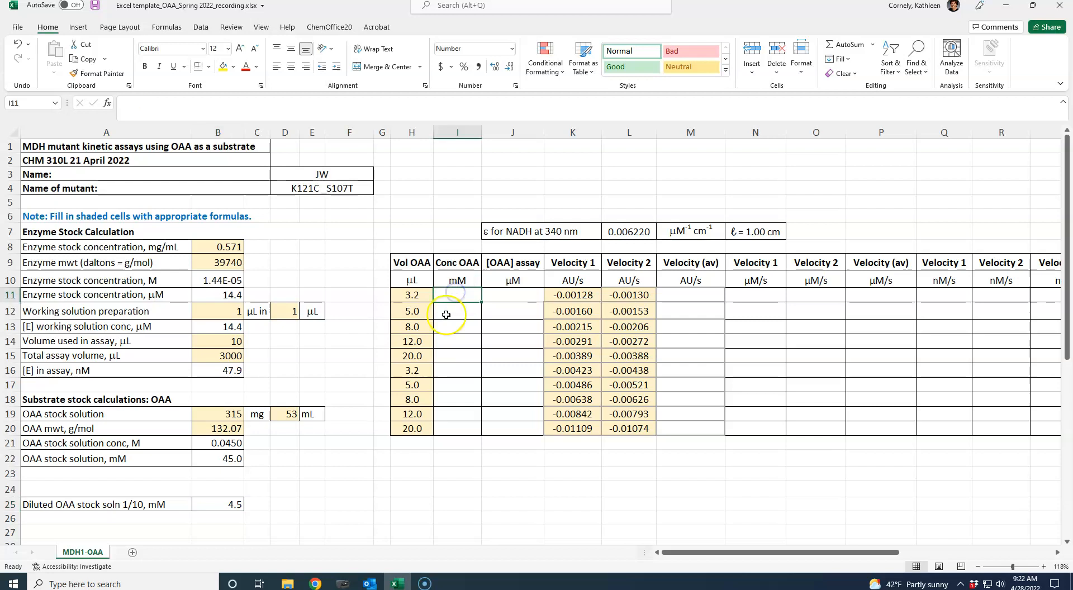
type("=")
left_click(245, 501)
key("Return")
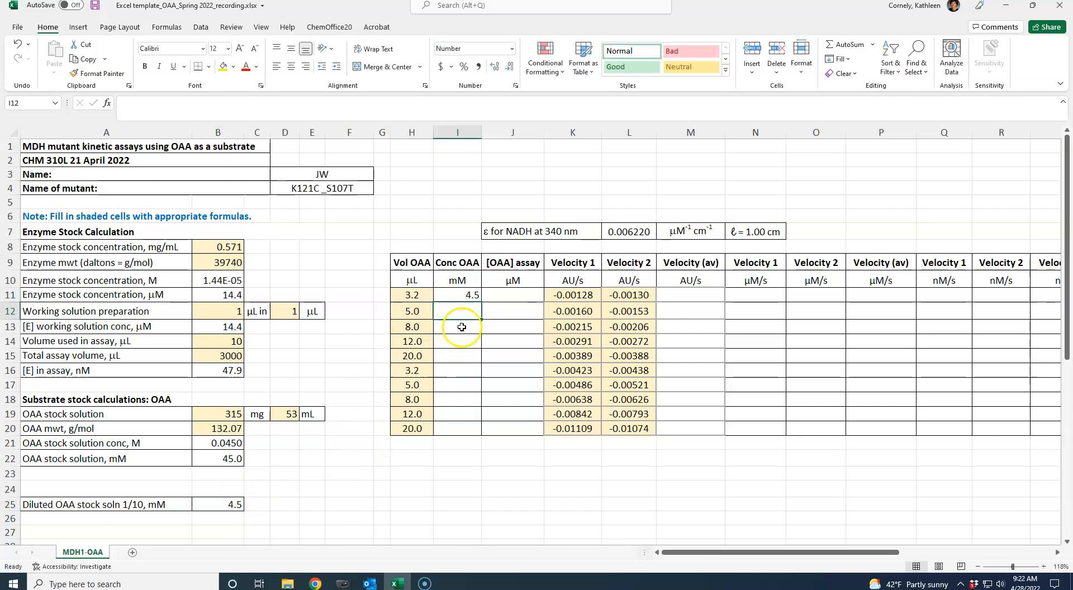
Step: Make the cell reference in the I11 concentration formula absolute, =$B$25
left_click(460, 295)
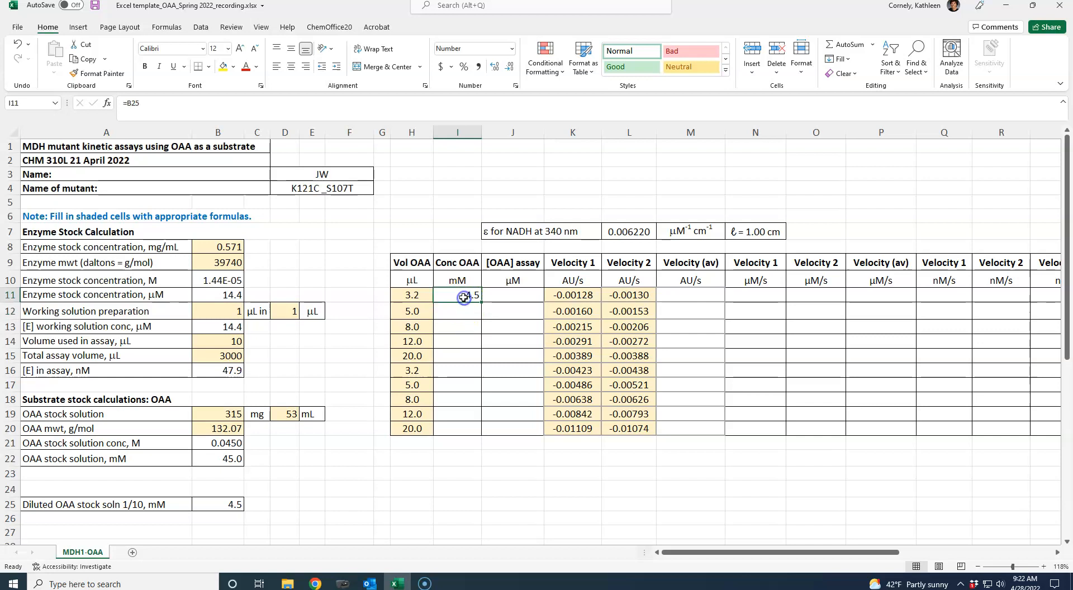
left_click(127, 103)
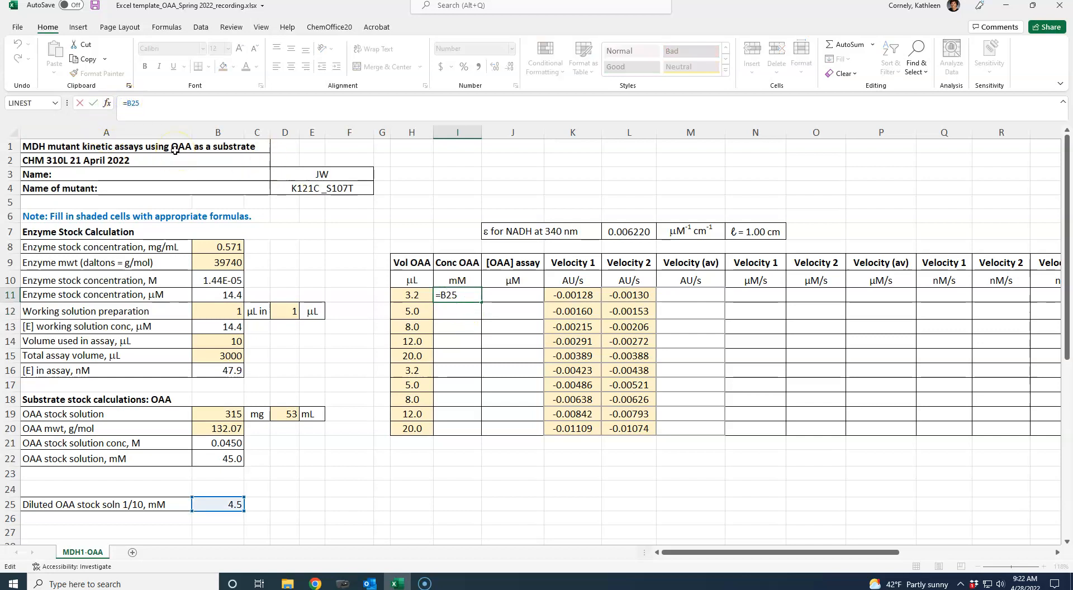
type("$")
key("Right")
type("$")
key("Return")
key("Up")
Step: Copy the diluted stock concentration formula from I11 into I12:I15
key("ctrl+c")
left_click_drag(461, 311, 450, 358)
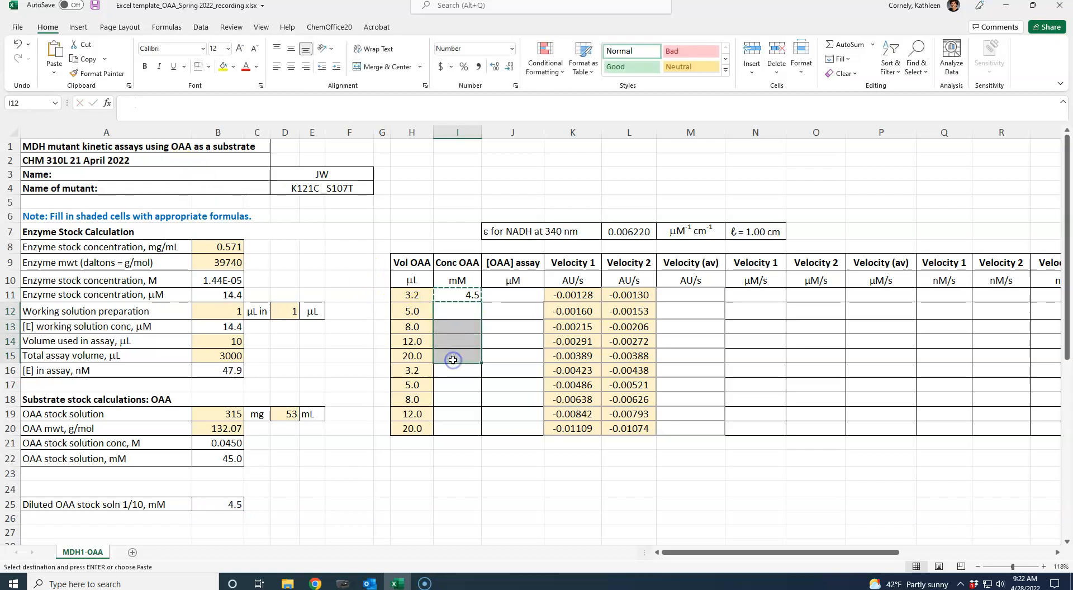
key("ctrl+v")
left_click(464, 459)
Step: Enter the undiluted OAA stock concentration in I16 as an absolute reference, =$B$22
left_click(442, 370)
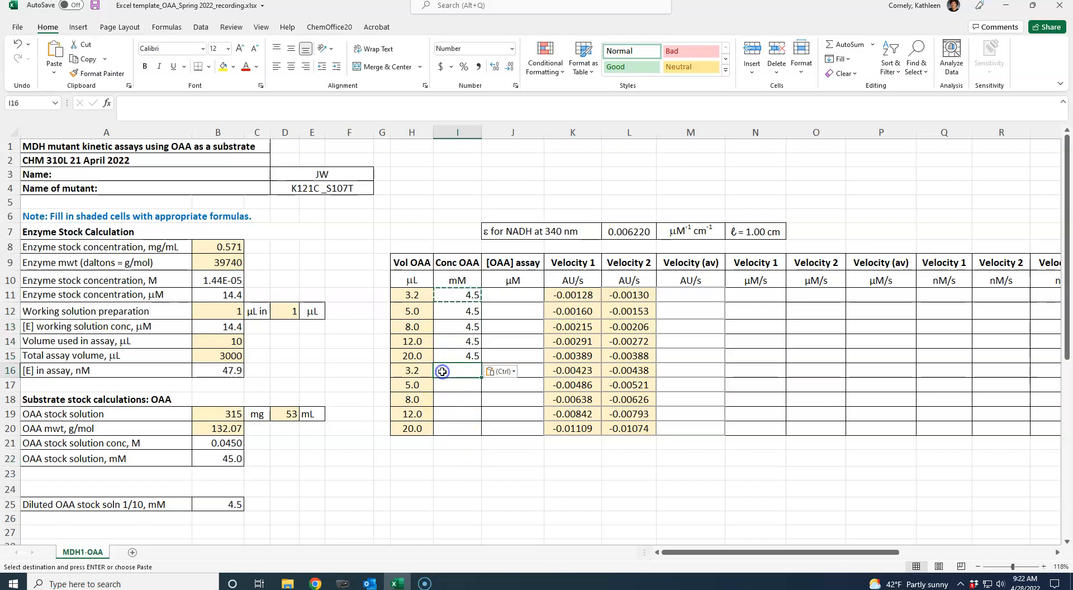
type("=")
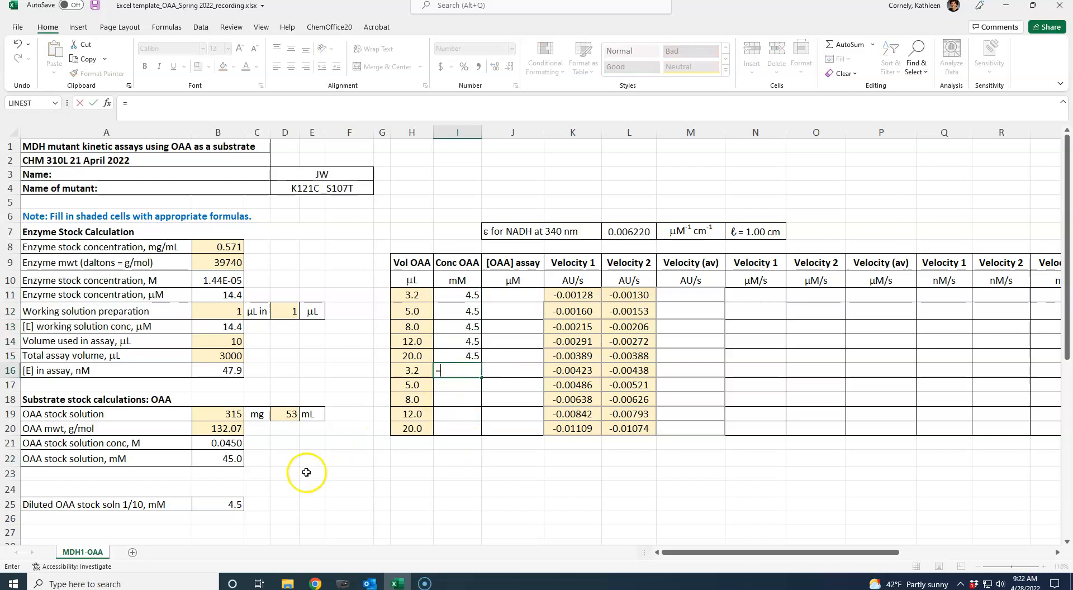
left_click(229, 461)
key("Return")
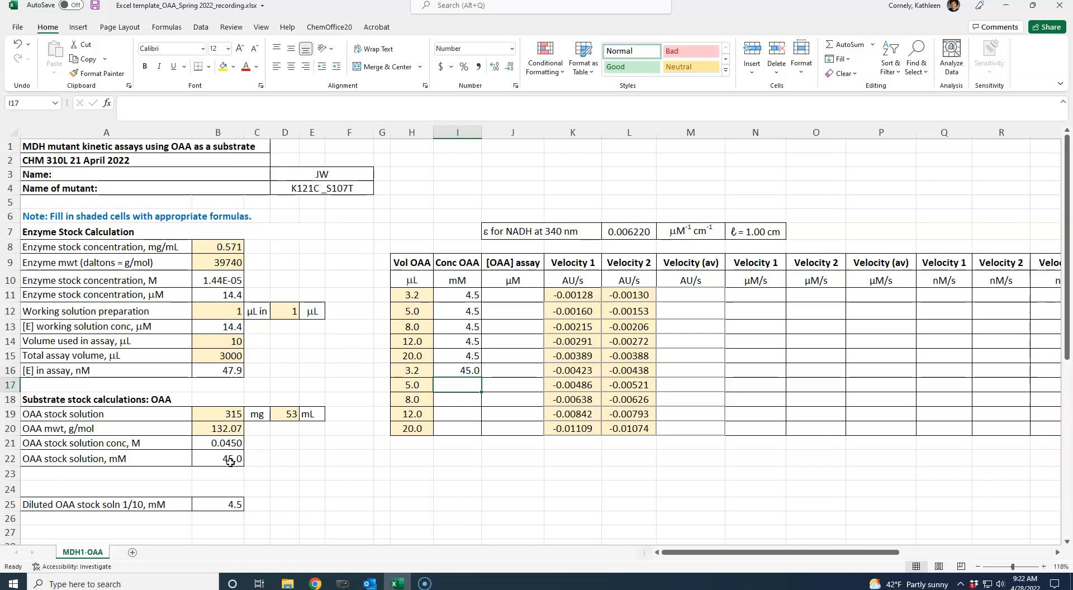
left_click(444, 369)
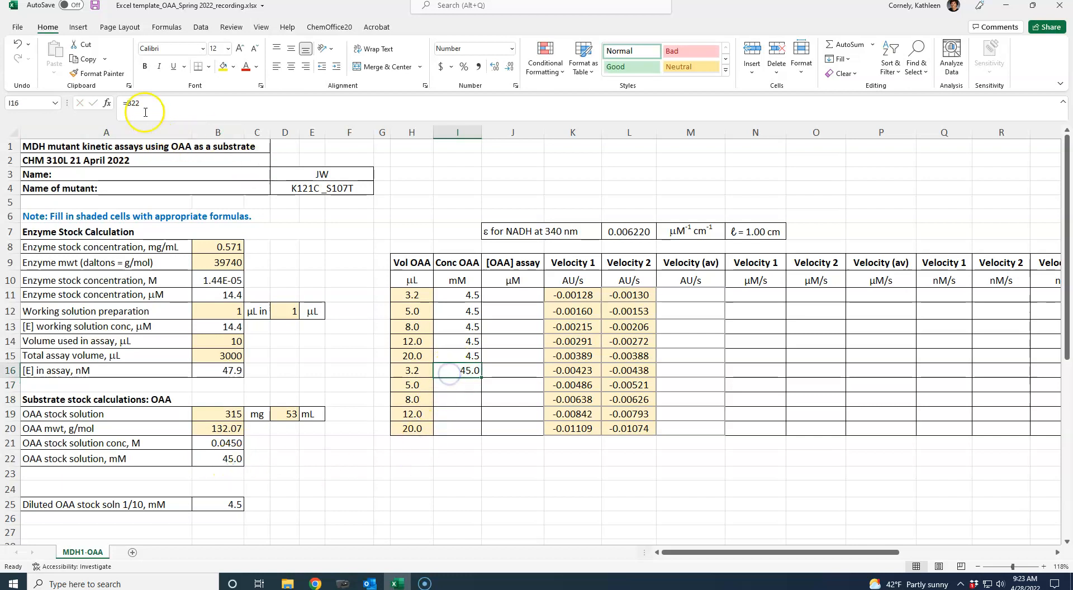
left_click(126, 103)
key("F4")
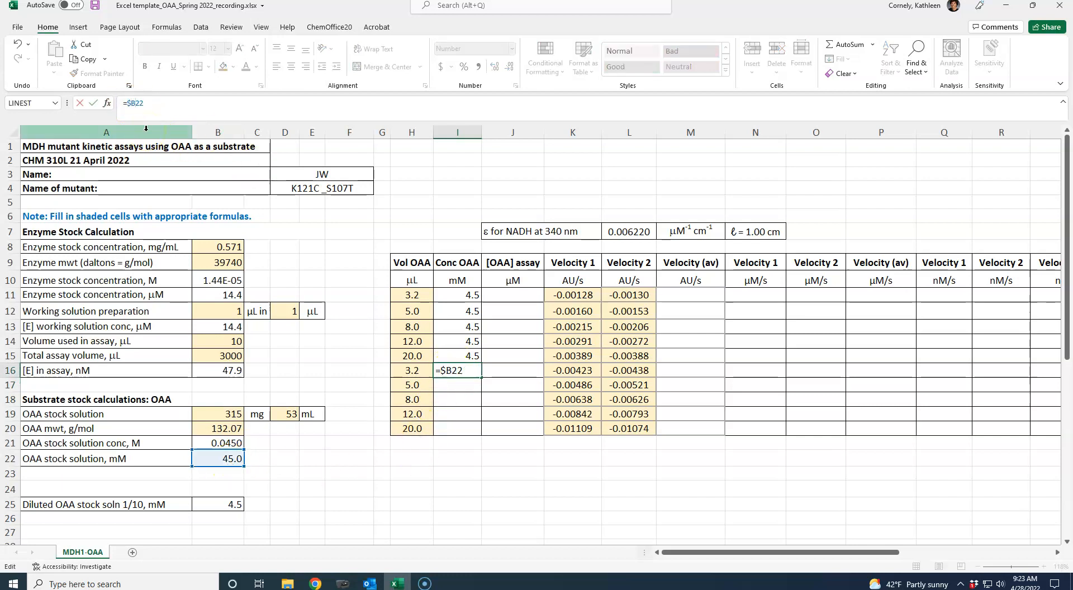
key("ctrl+Return")
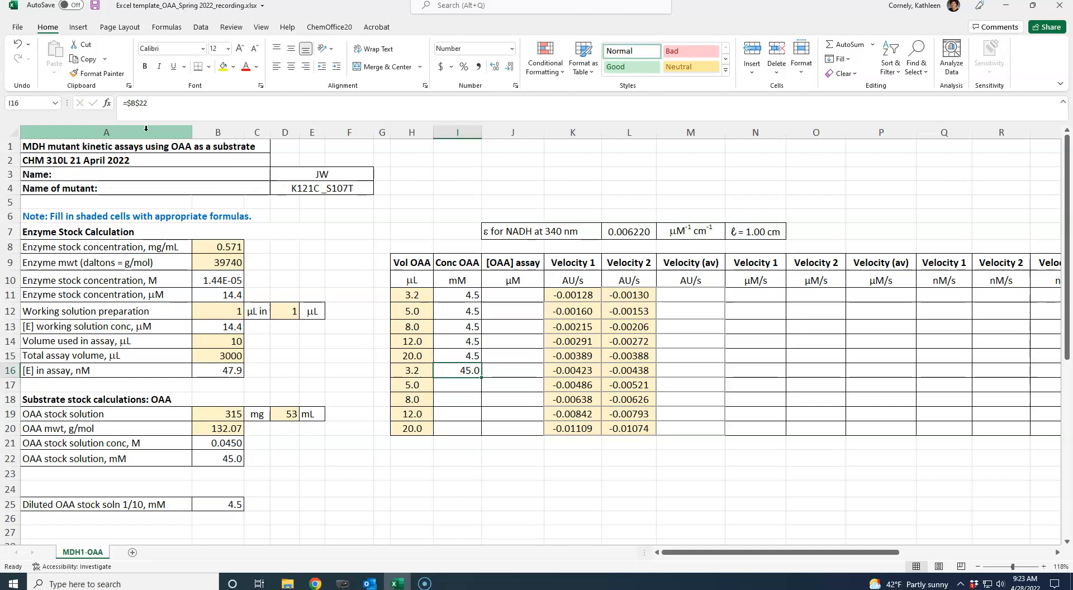
Step: Copy the undiluted stock concentration formula from I16 into I17:I20
key("ctrl+c")
left_click_drag(464, 387, 454, 431)
key("ctrl+v")
left_click(487, 473)
Step: Calculate the OAA concentration in the assay in J11 as volume times concentration over total assay volume, =(H11*I11)/B15
left_click(410, 294)
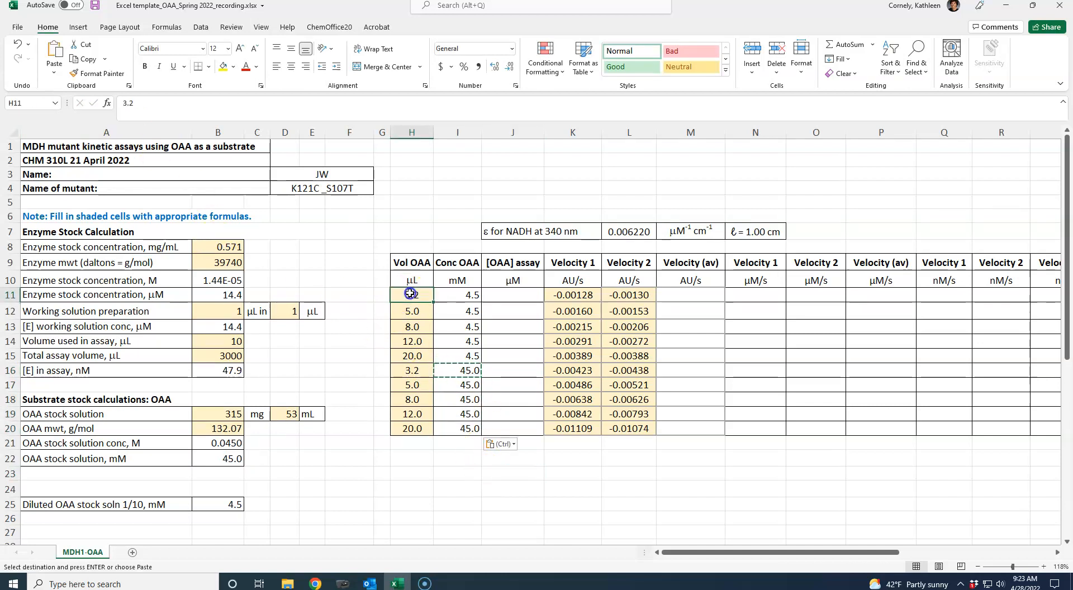
key("Right")
key("Right")
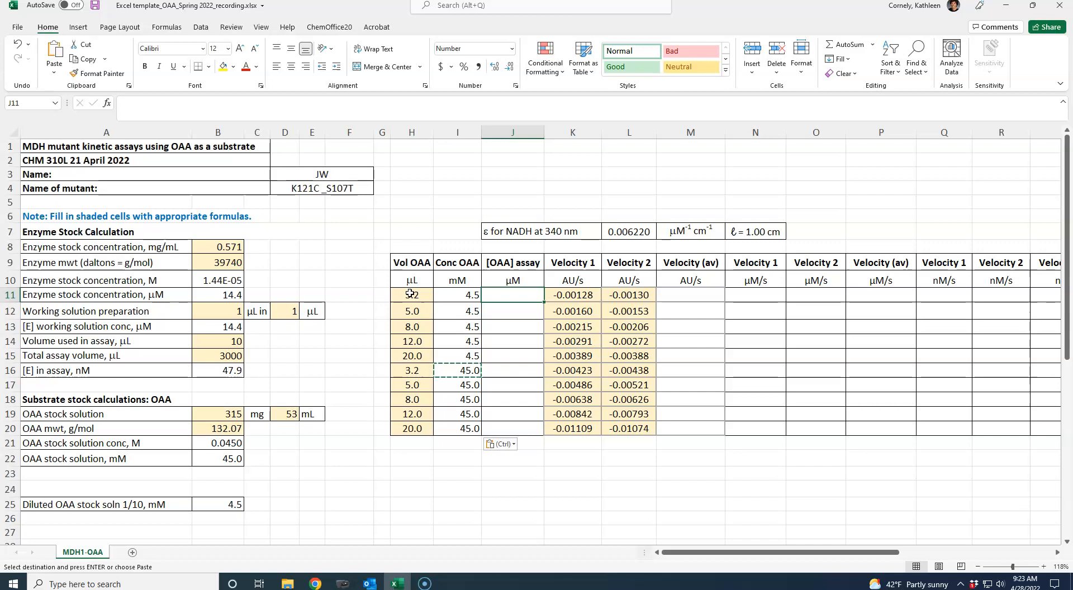
type("=(")
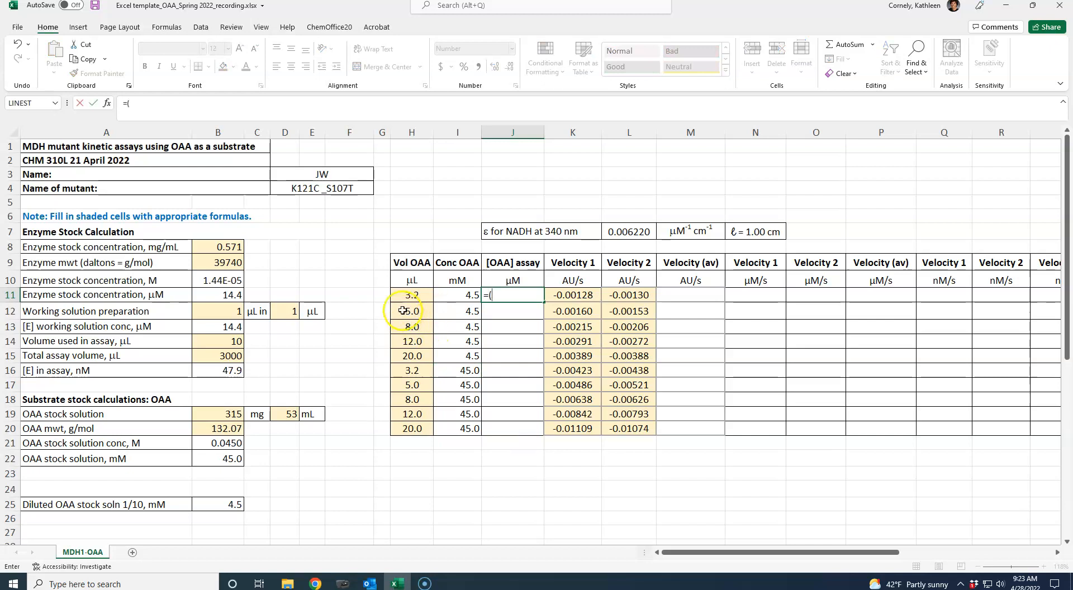
left_click(403, 294)
type("*")
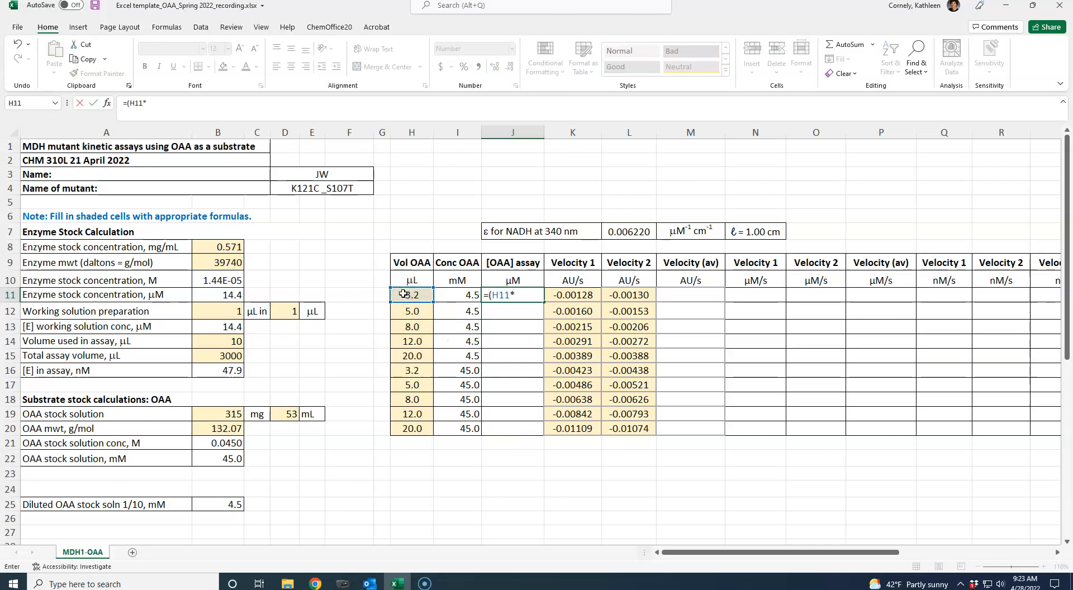
left_click(468, 296)
type(")/")
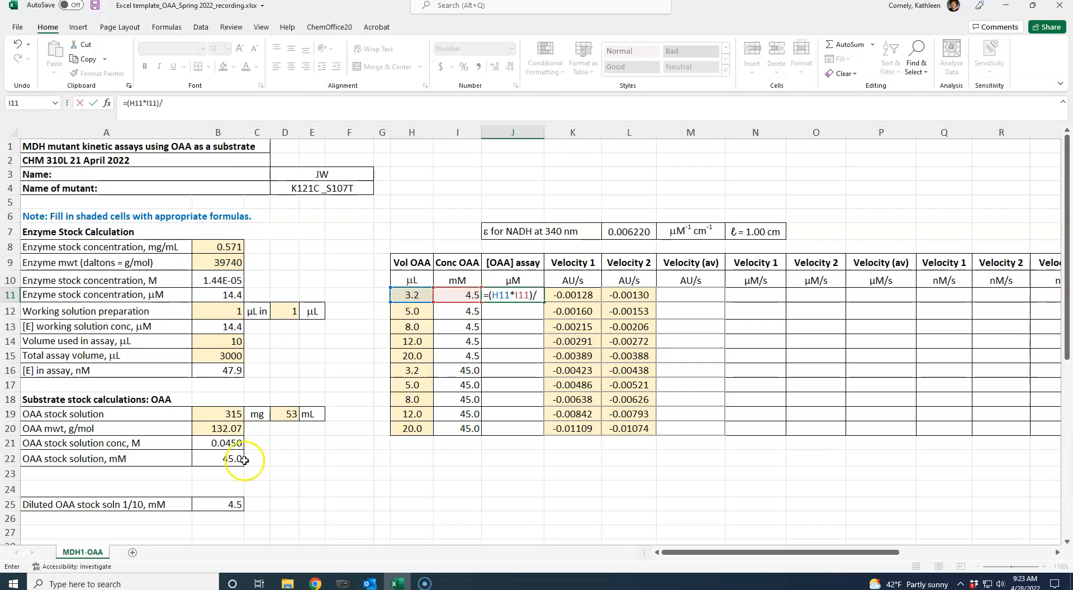
left_click(221, 359)
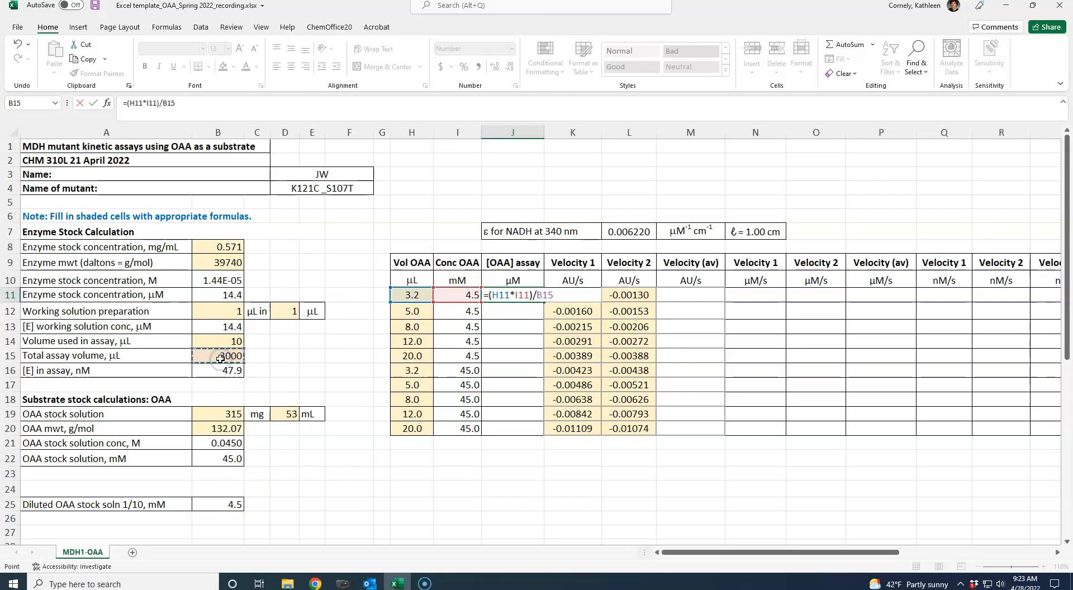
key("Return")
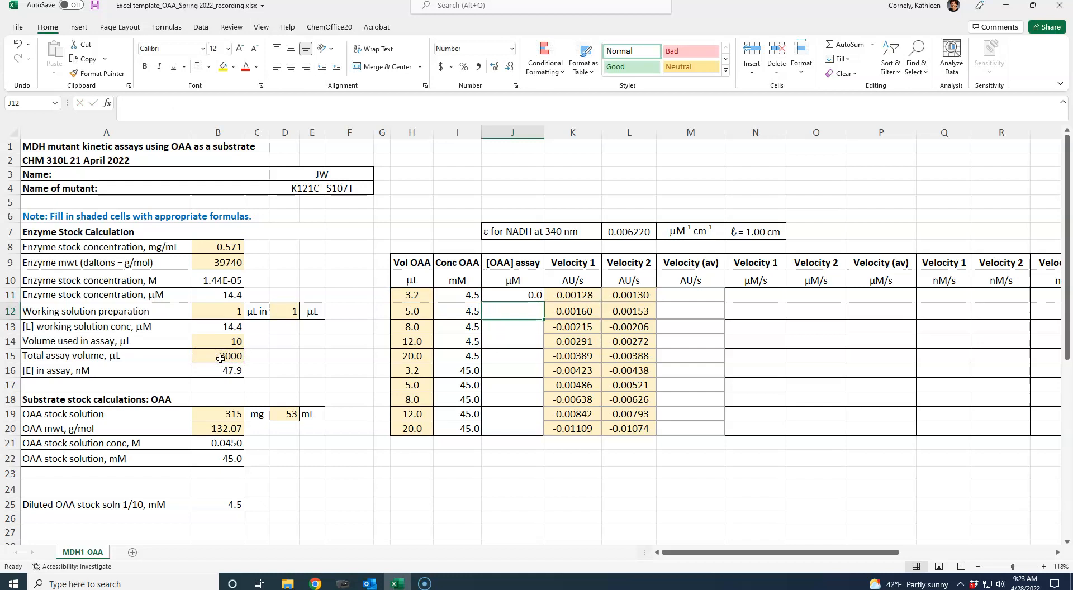
Step: Enclose the J11 assay concentration formula in parentheses and divide it by 1000, making it =((H11*I11)/B15)/1000
key("Up")
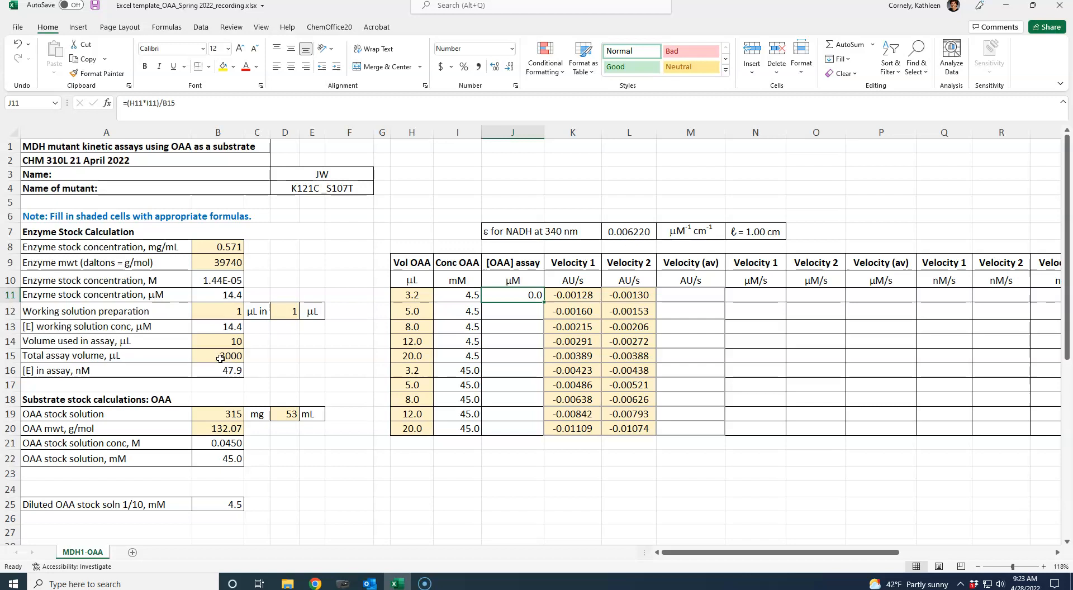
left_click(127, 103)
type("(")
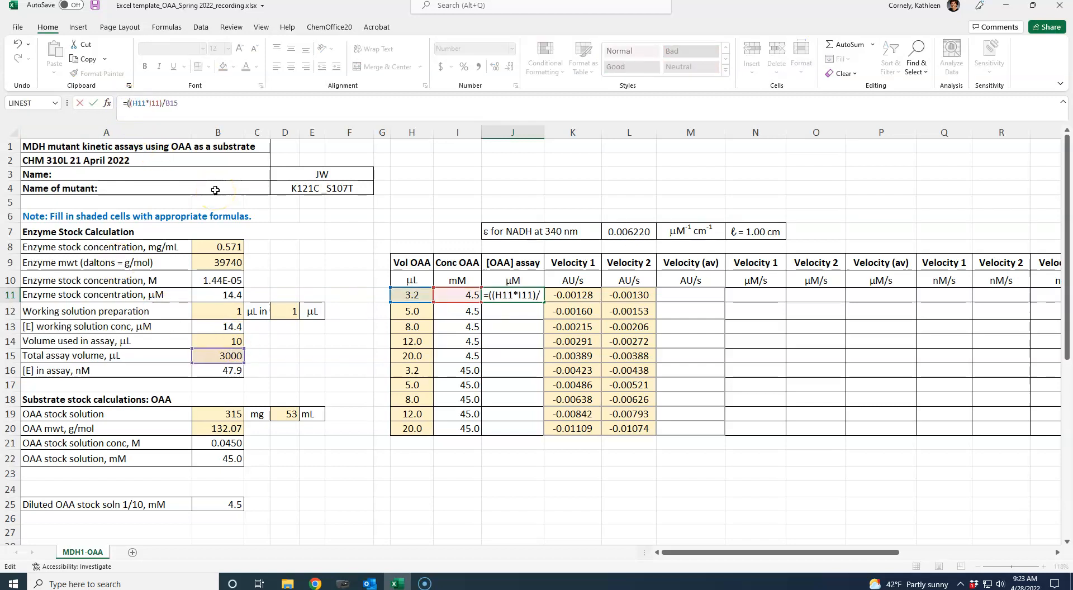
left_click(184, 101)
type(")/1000")
key("Return")
key("Up")
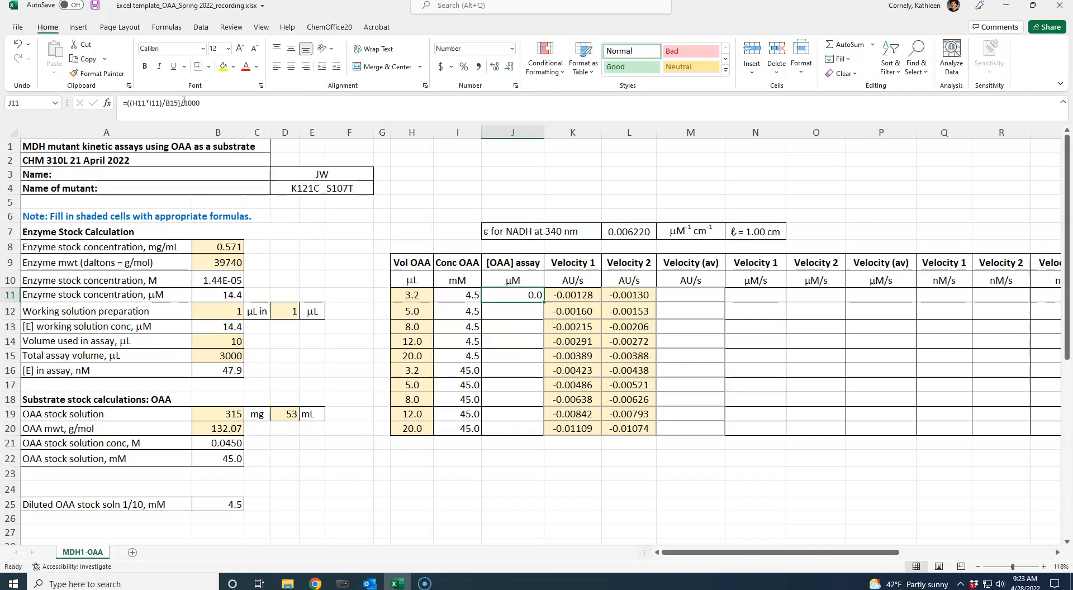
Step: Change the J11 formula to multiply by 1000 for a result in µM, =((H11*I11)/B15)*1000
left_click(204, 104)
key("BackSpace")
key("BackSpace")
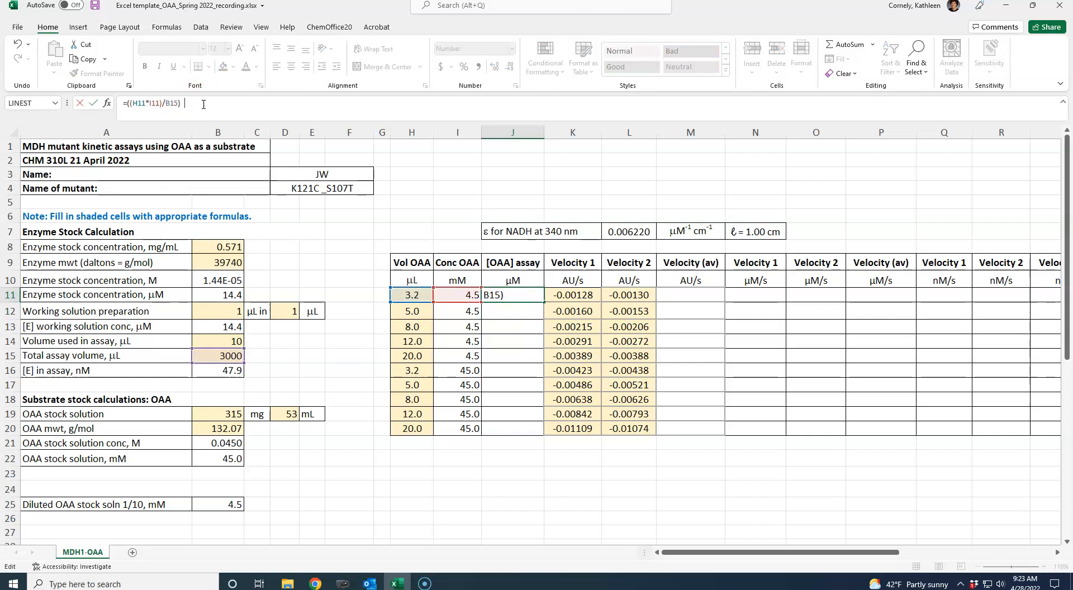
type("000")
key("Return")
key("Up")
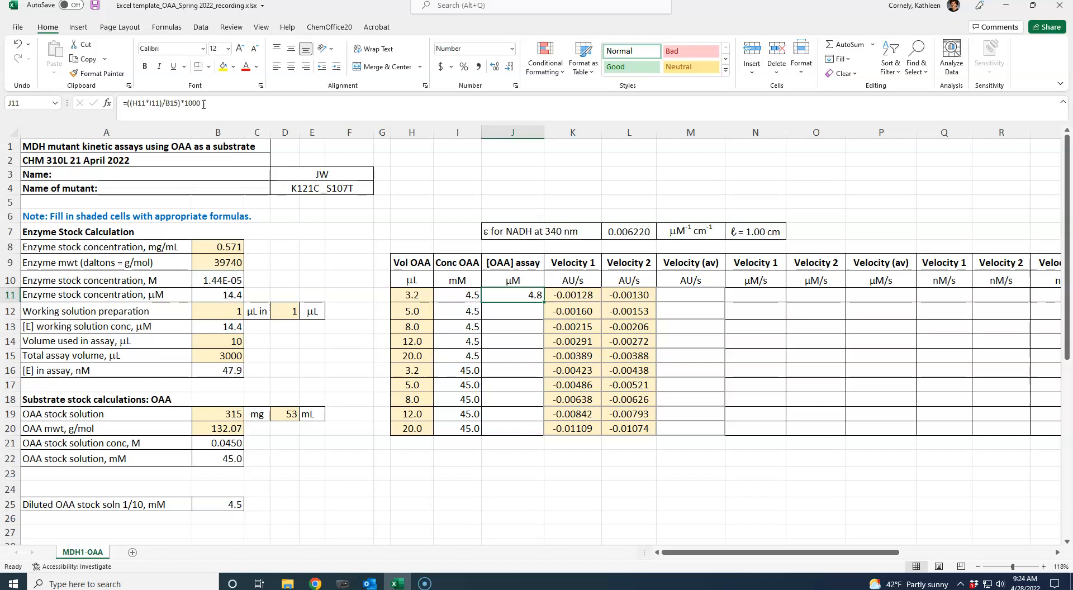
Step: Make the total assay volume reference in the J11 formula absolute, =((H11*I11)/$B$15)*1000
left_click(205, 102)
left_click(513, 339)
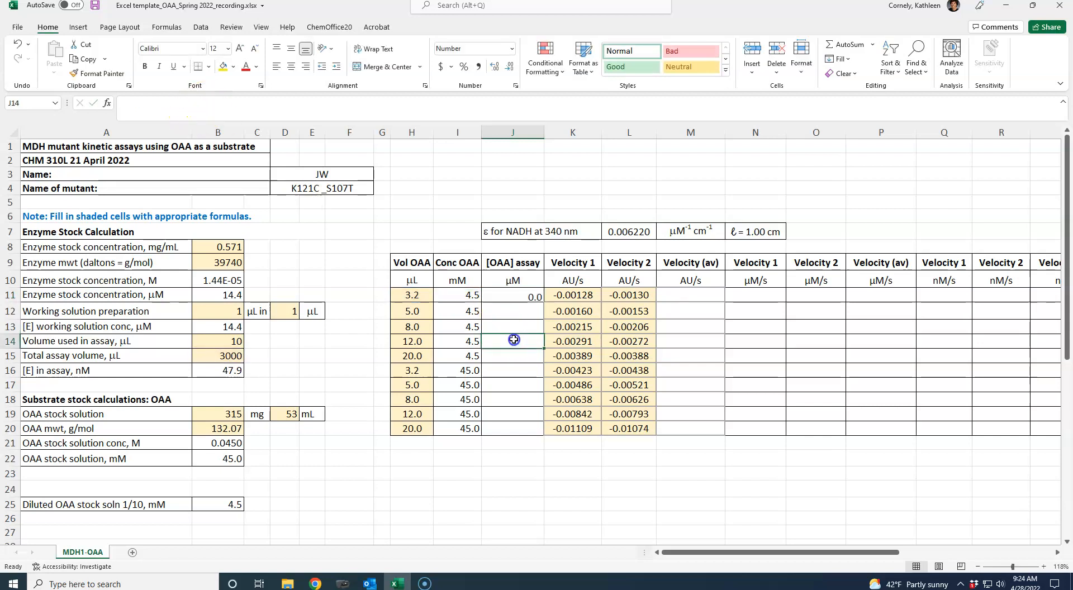
left_click(508, 295)
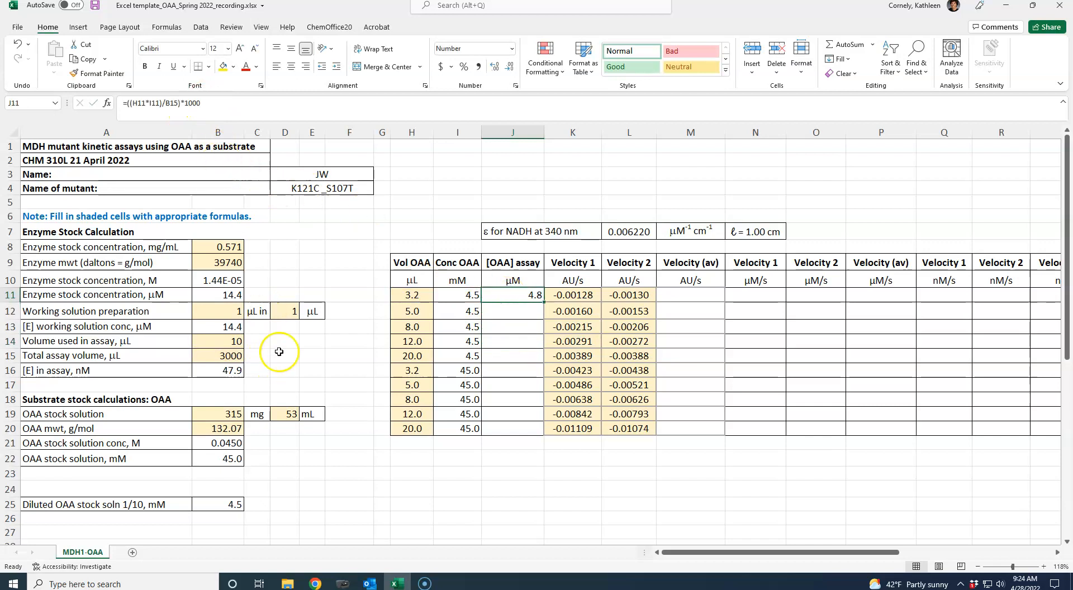
left_click(216, 357)
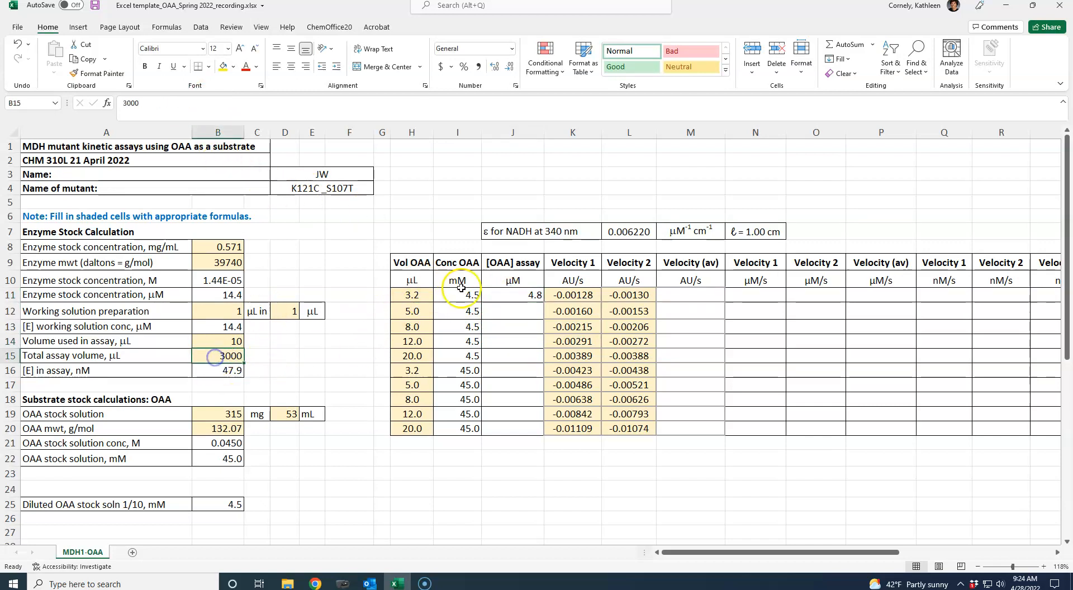
left_click(513, 293)
left_click(167, 103)
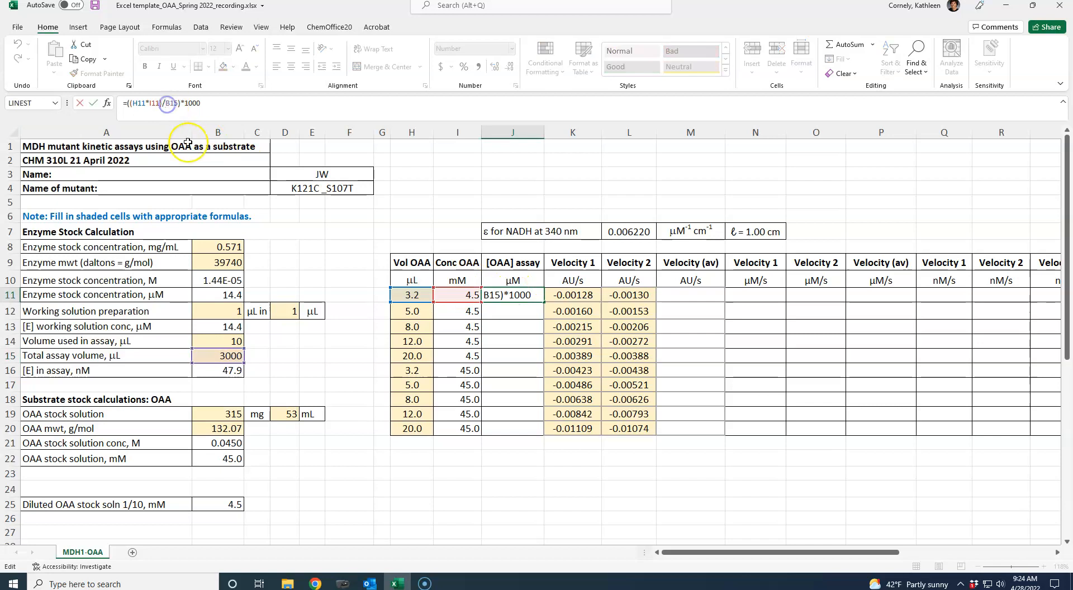
key("F4")
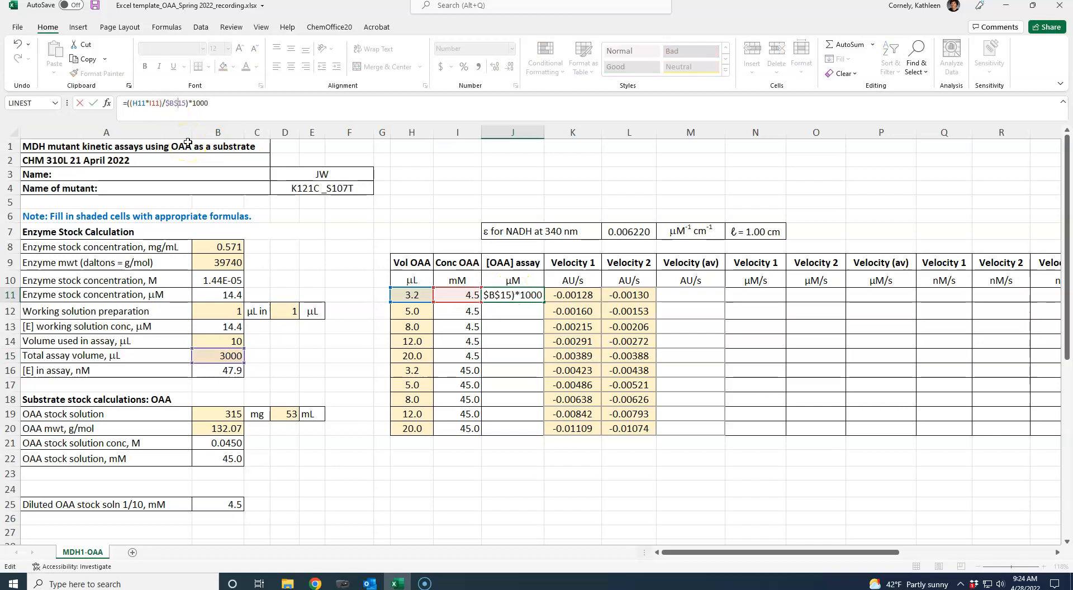
key("Return")
key("Up")
Step: Copy the assay OAA concentration formula from J11 into J12:J20
key("ctrl+c")
left_click_drag(513, 316, 511, 425)
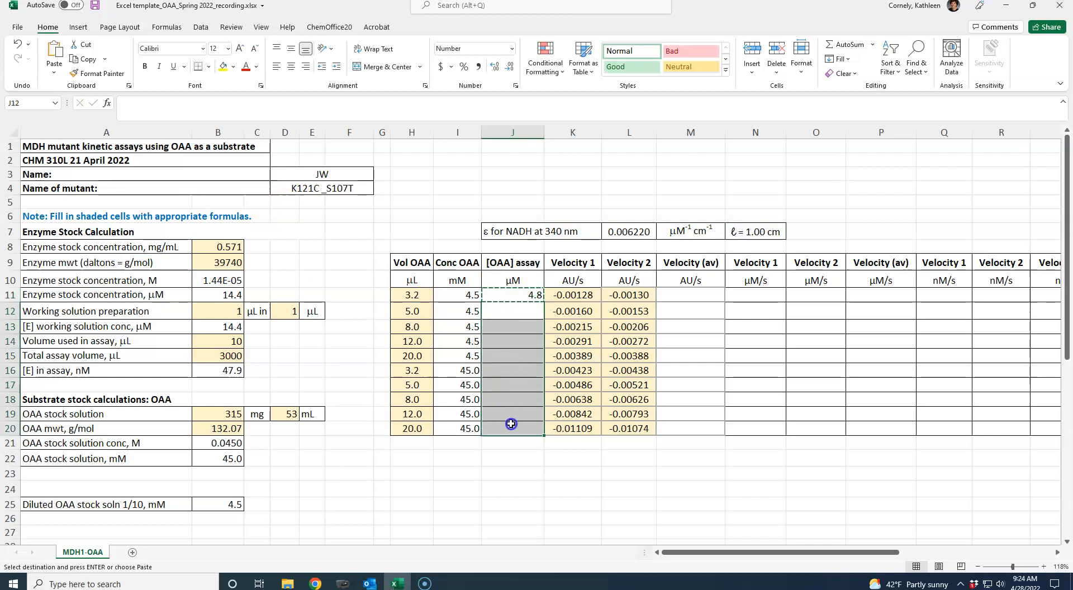
key("ctrl+v")
left_click(531, 493)
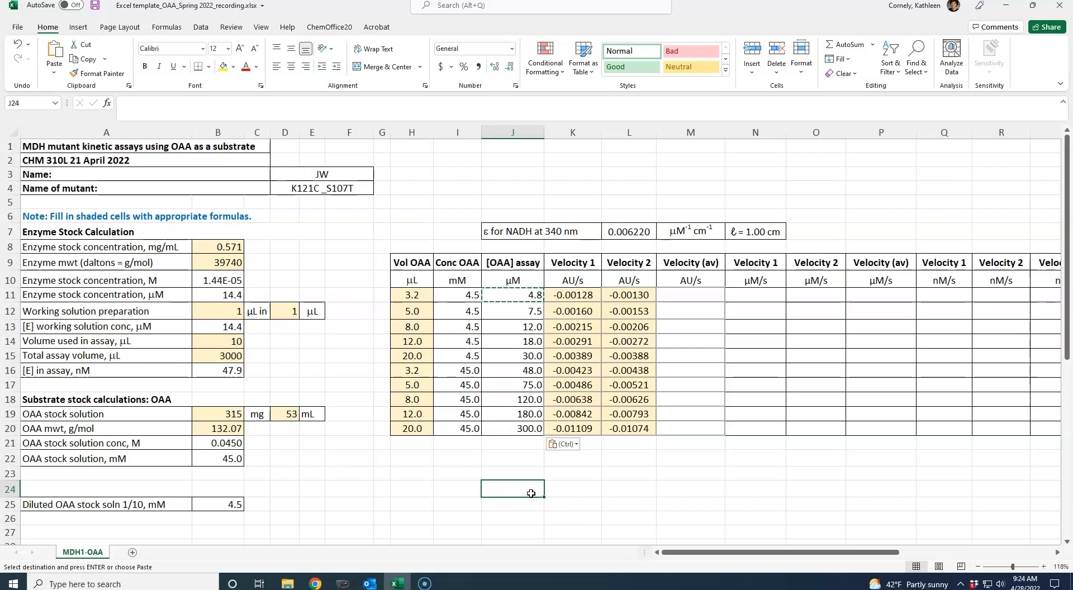
Step: Enter =AVERAGE(K11:L11) in M11 to average the two AU/s velocities
left_click(565, 299)
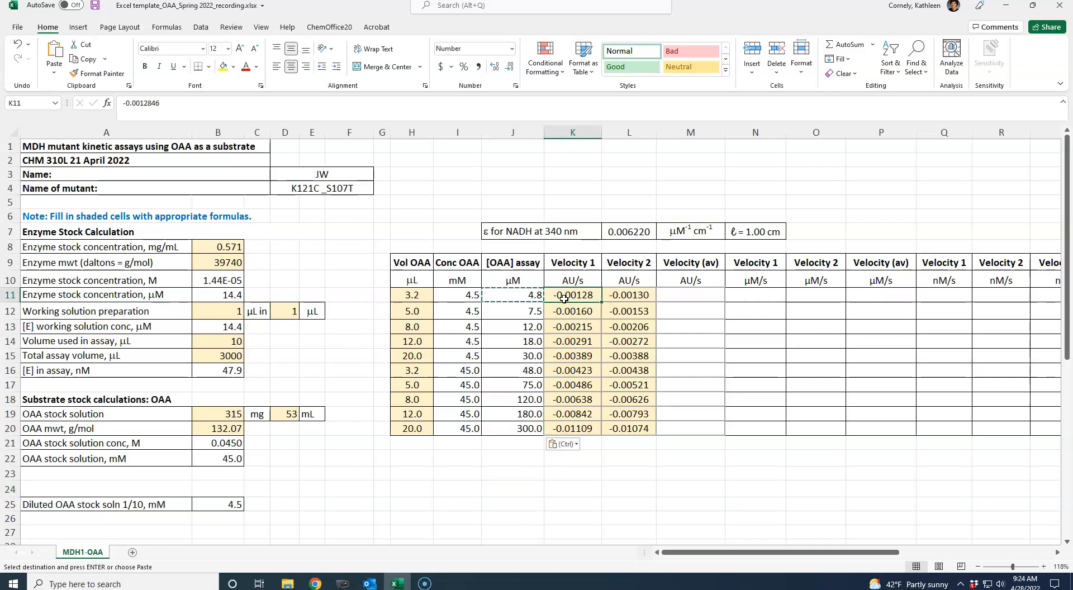
key("Right")
key("Right")
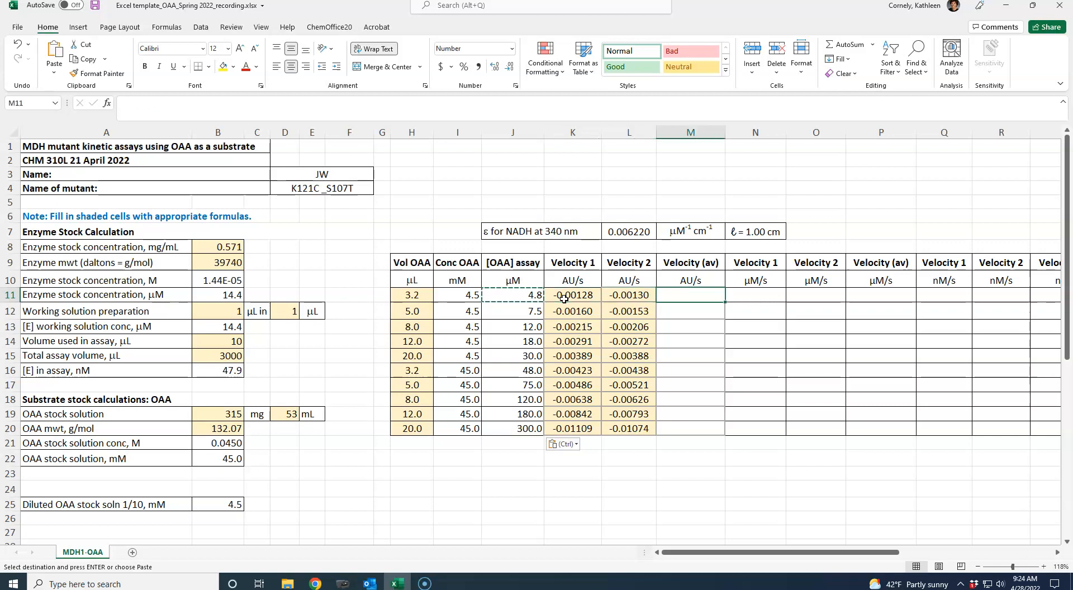
type("=a")
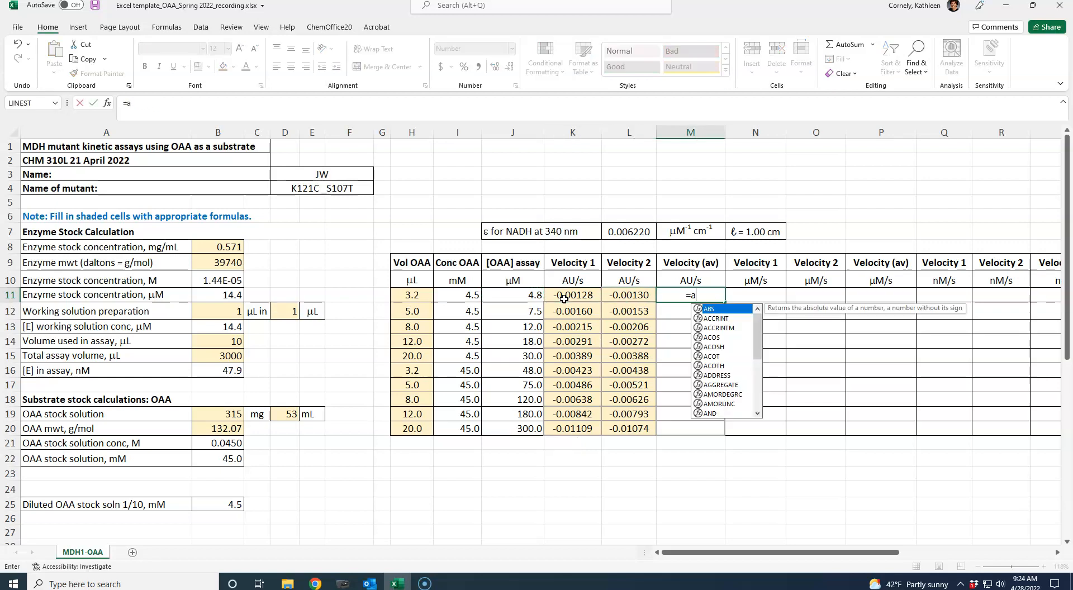
type("verage(")
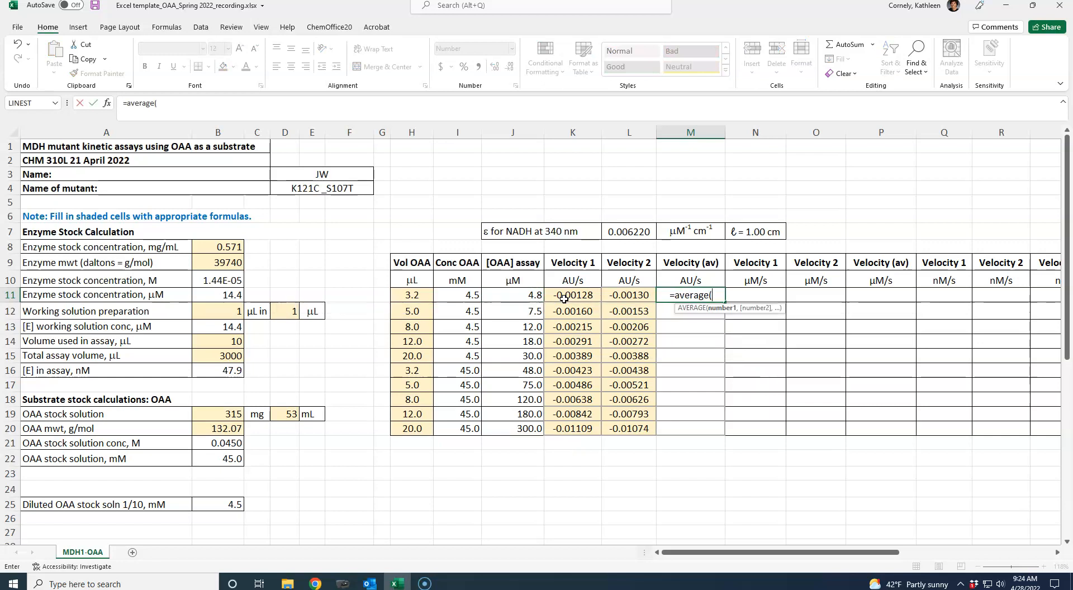
left_click_drag(564, 299, 612, 292)
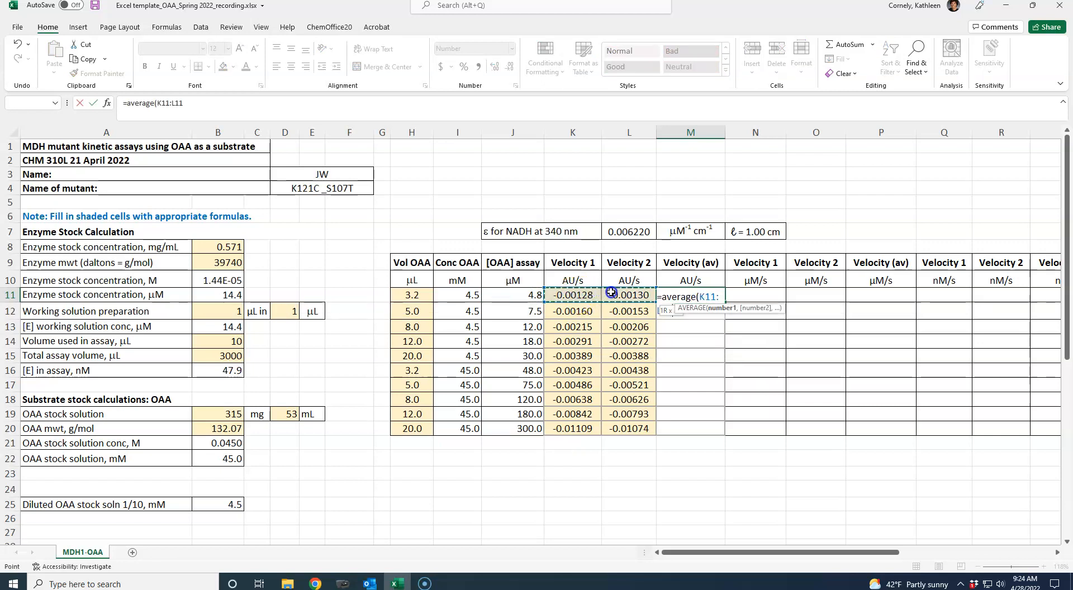
type(")")
key("Return")
key("Up")
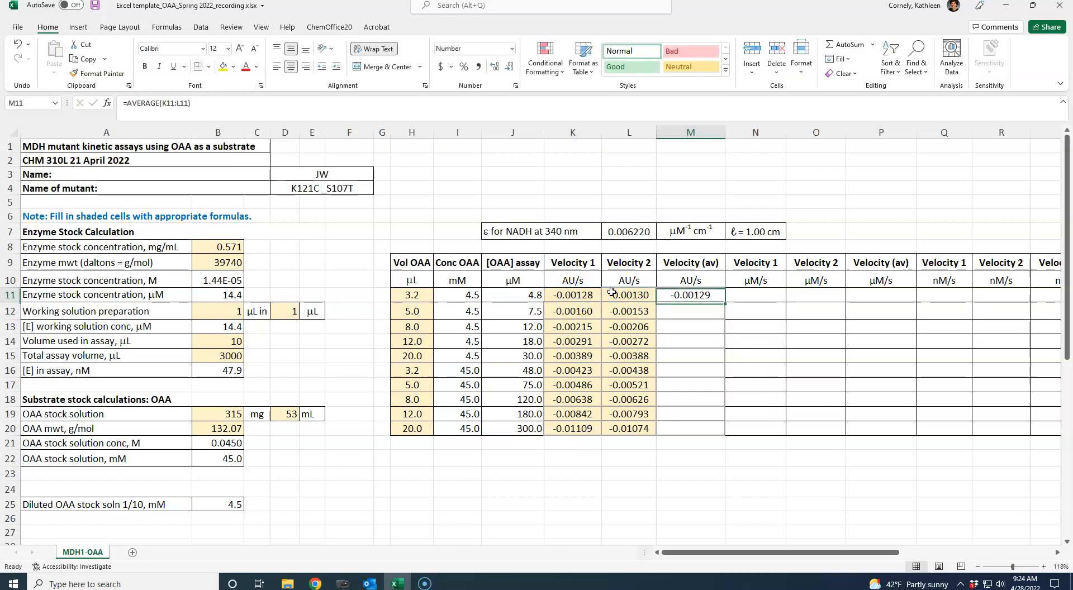
Step: Copy the average AU/s velocity formula from M11 into M12:M20
key("ctrl+c")
left_click_drag(685, 312, 677, 432)
key("ctrl+v")
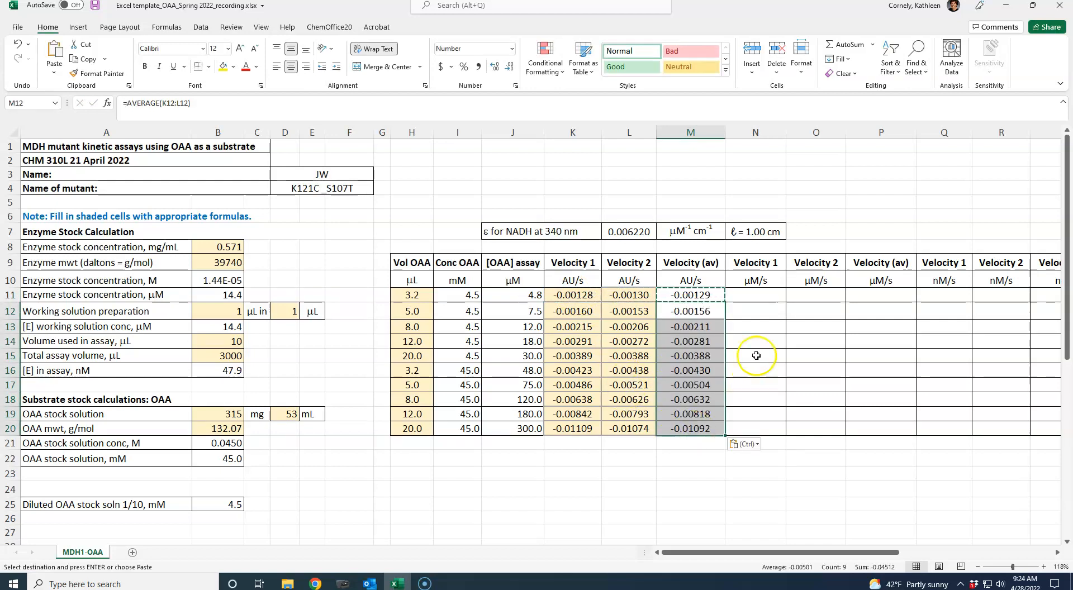
Step: Enter =-1*(M11/L7) in N11 to convert the velocity to µM/s using the NADH extinction coefficient
left_click(748, 297)
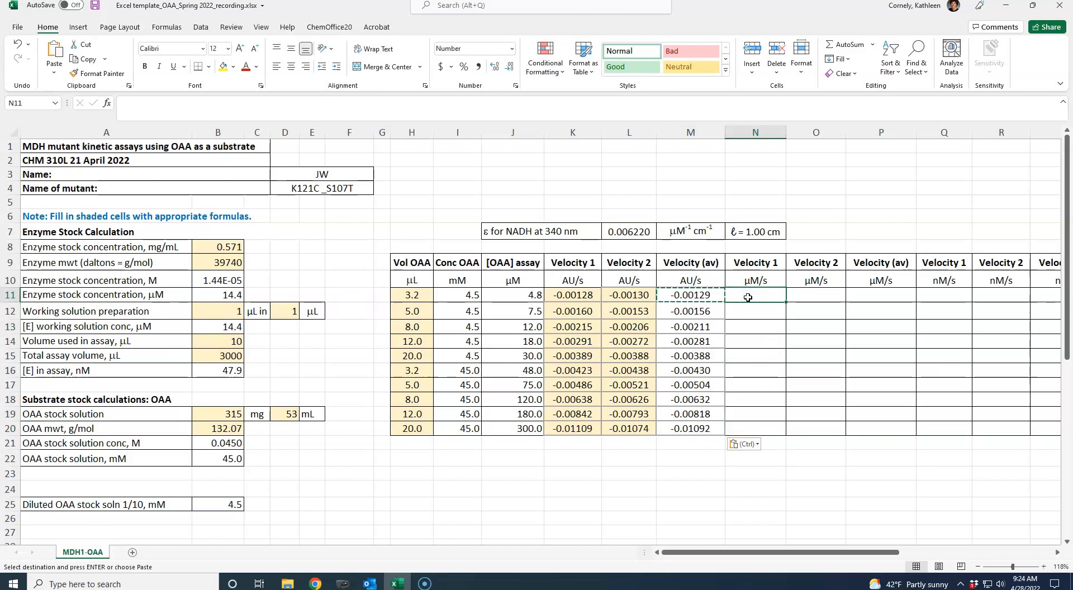
type("=")
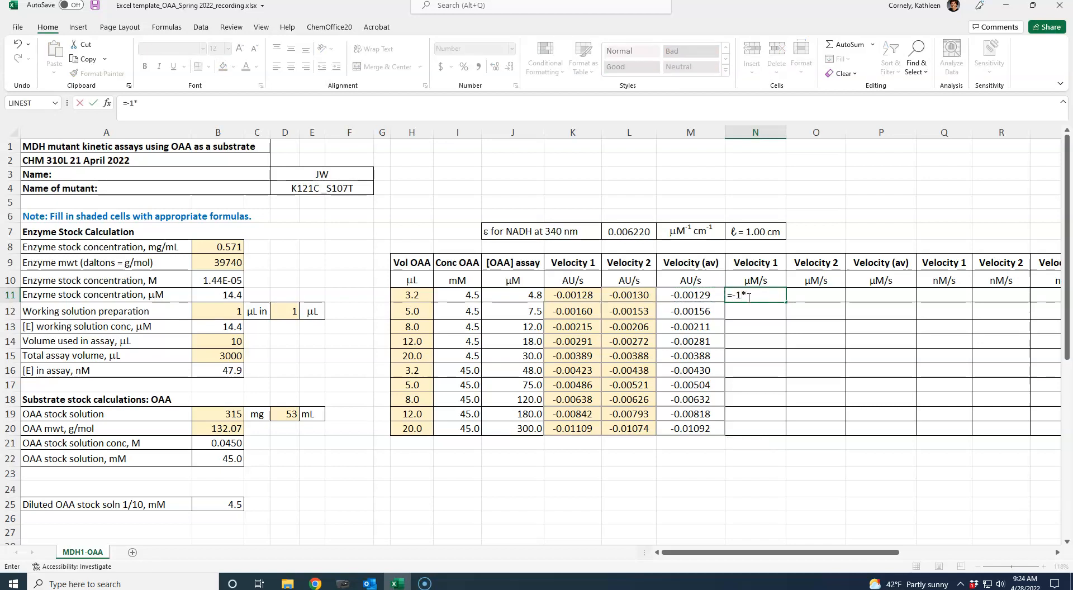
type("-1*")
left_click(747, 296)
left_click(677, 296)
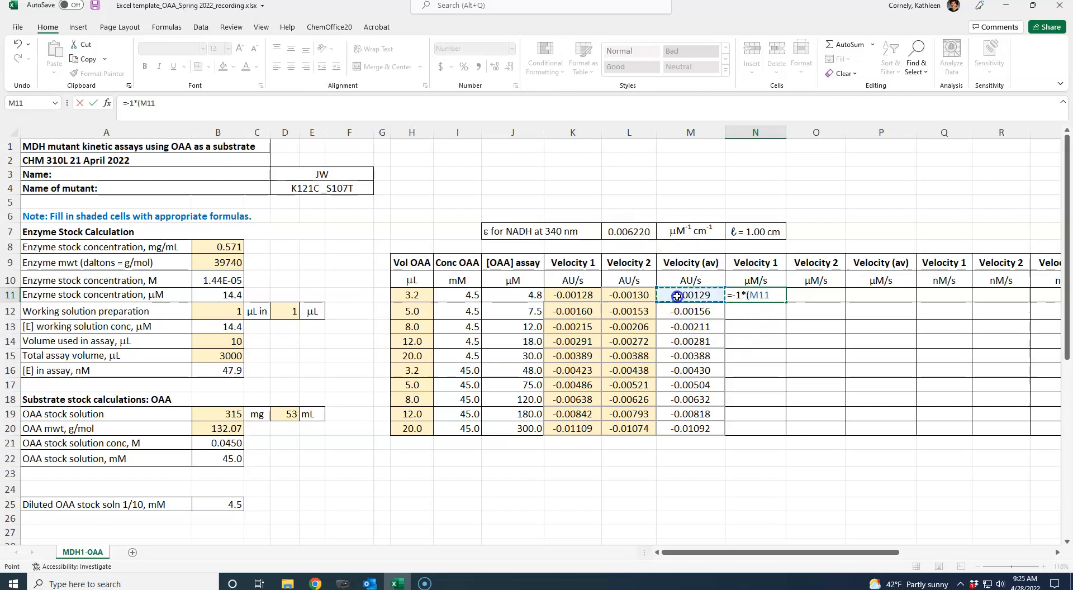
type("/")
left_click(634, 234)
type(")")
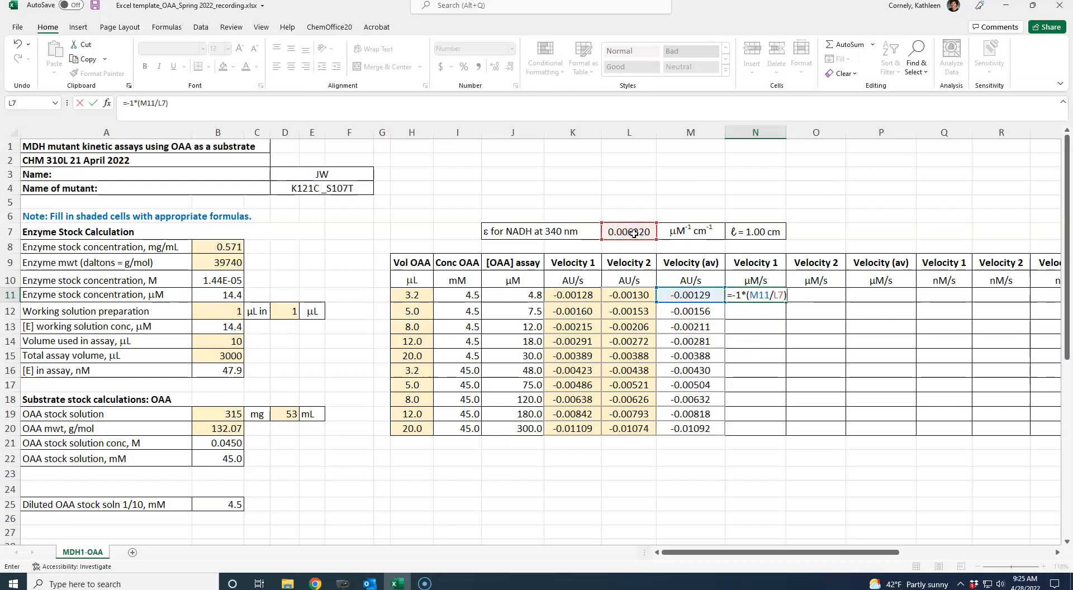
key("Return")
key("Up")
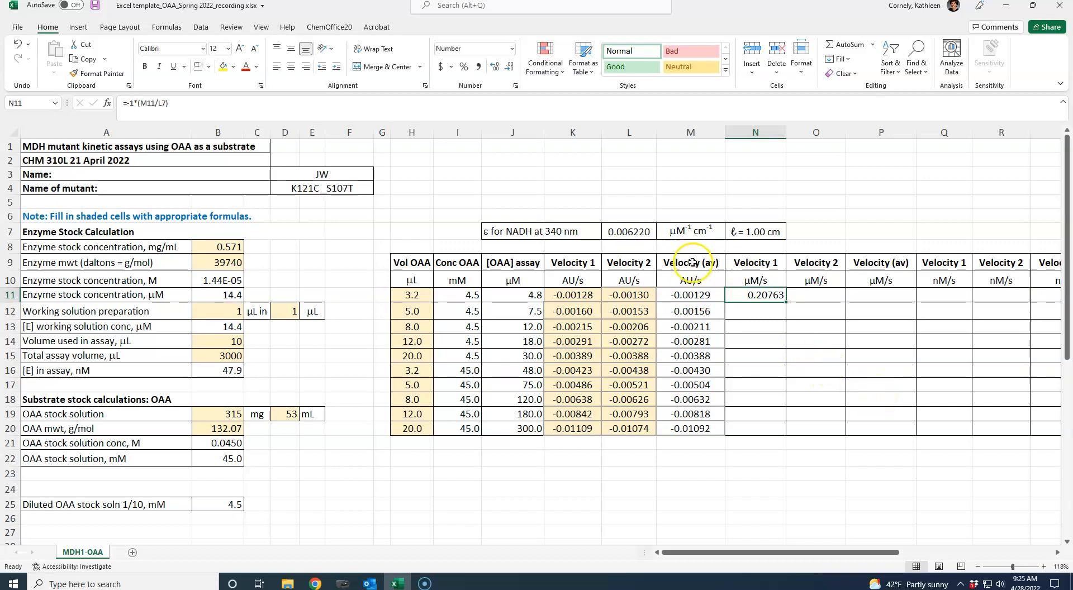
Step: Make the extinction coefficient reference in the N11 formula absolute, =-1*(M11/$L$7)
left_click(180, 101)
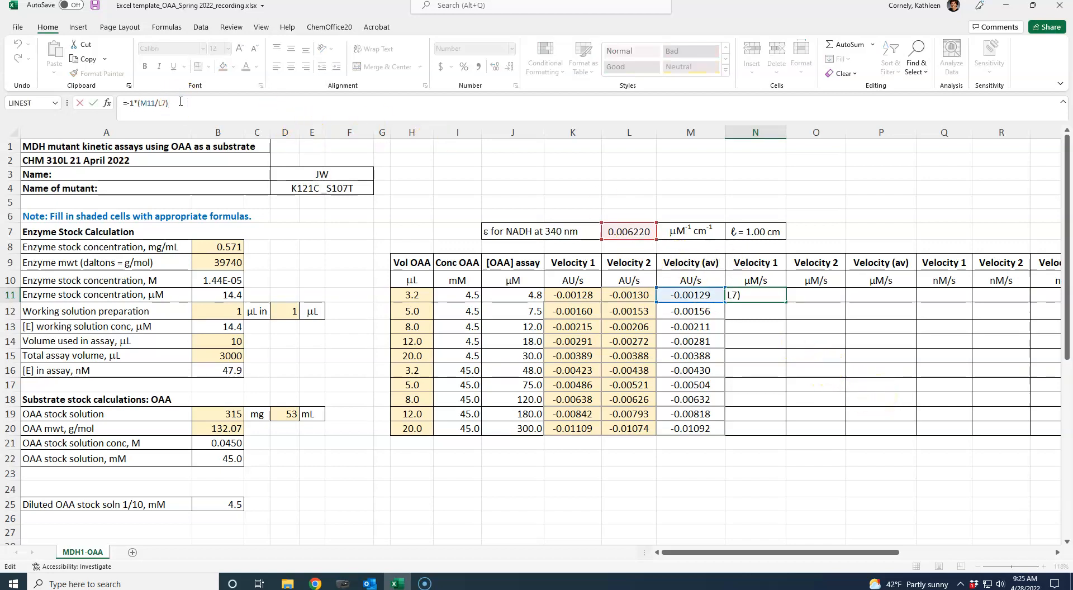
left_click(158, 104)
key("F4")
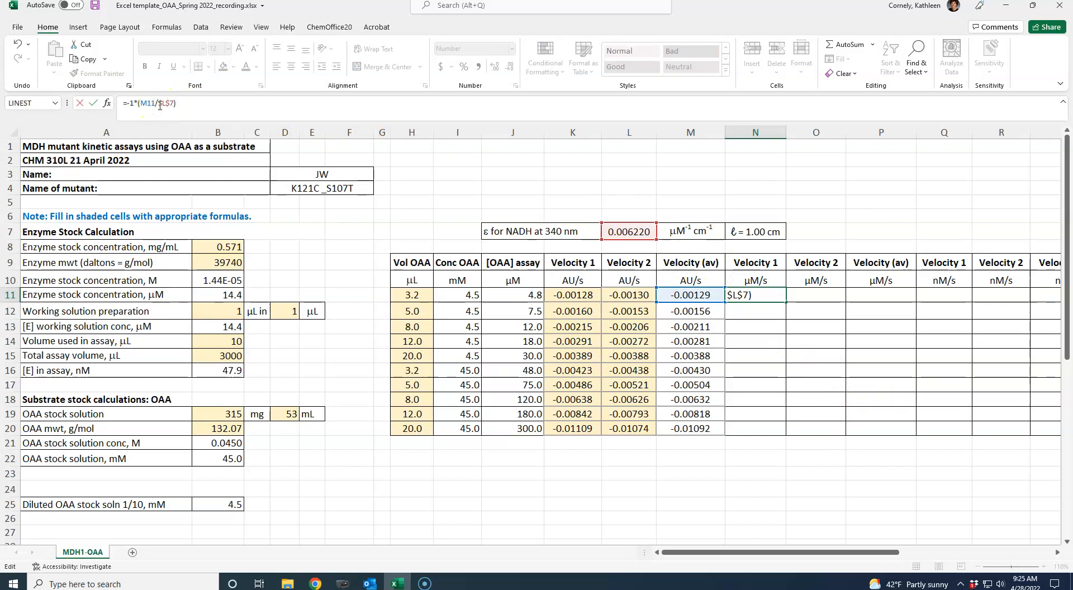
key("Return")
Step: Copy the µM/s Velocity 1 formula from N11 into N12:N20
key("ctrl+c")
left_click_drag(754, 309, 753, 423)
key("ctrl+v")
left_click(757, 474)
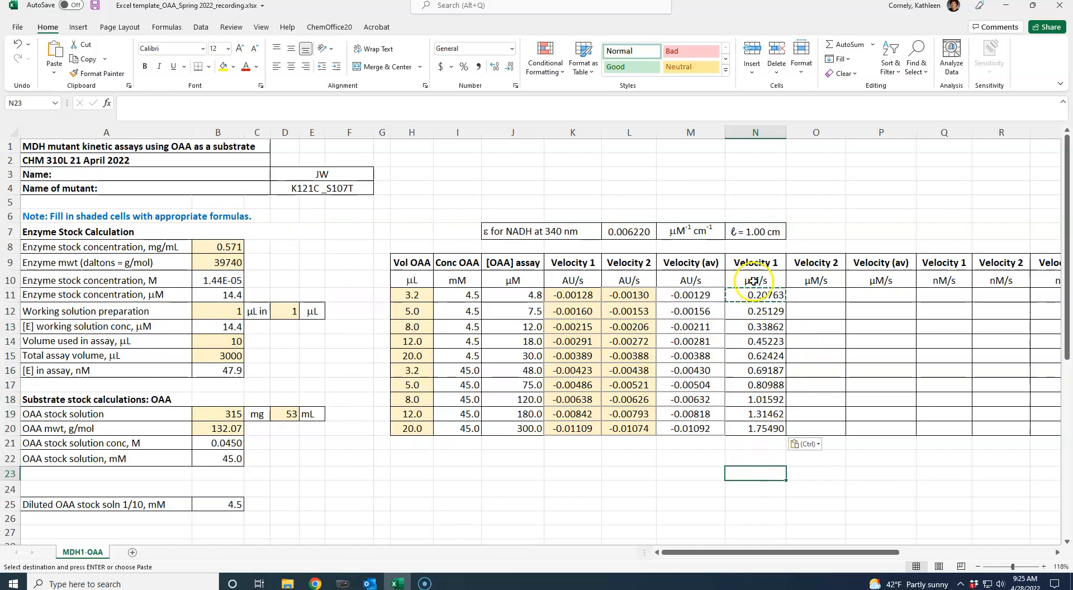
Step: Enter =-1*(L11/L7) in O11 to convert Velocity 2 from AU/s to µM/s
left_click(805, 298)
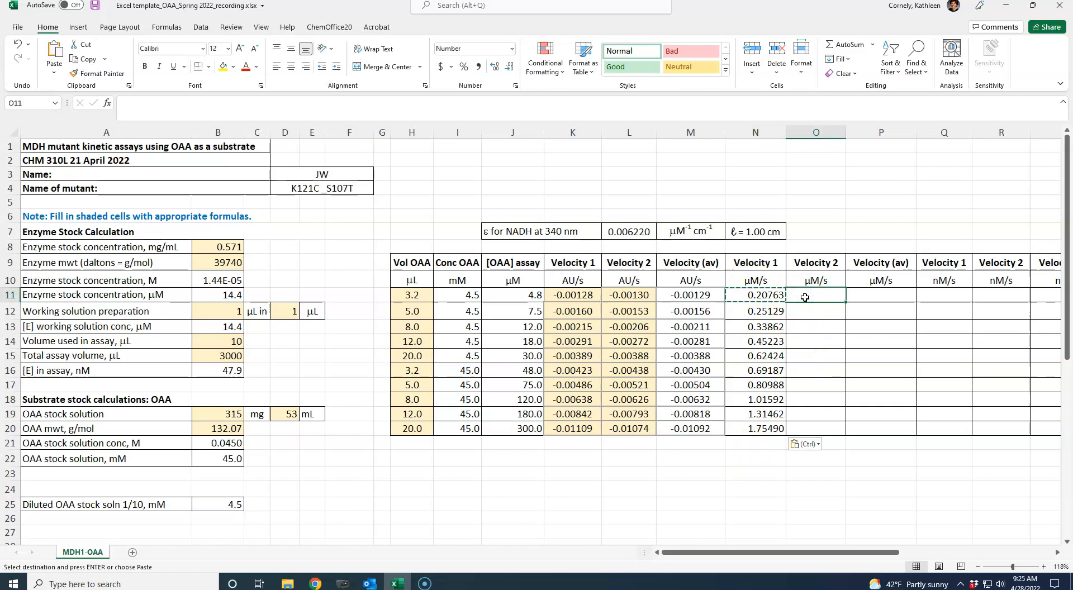
type("=")
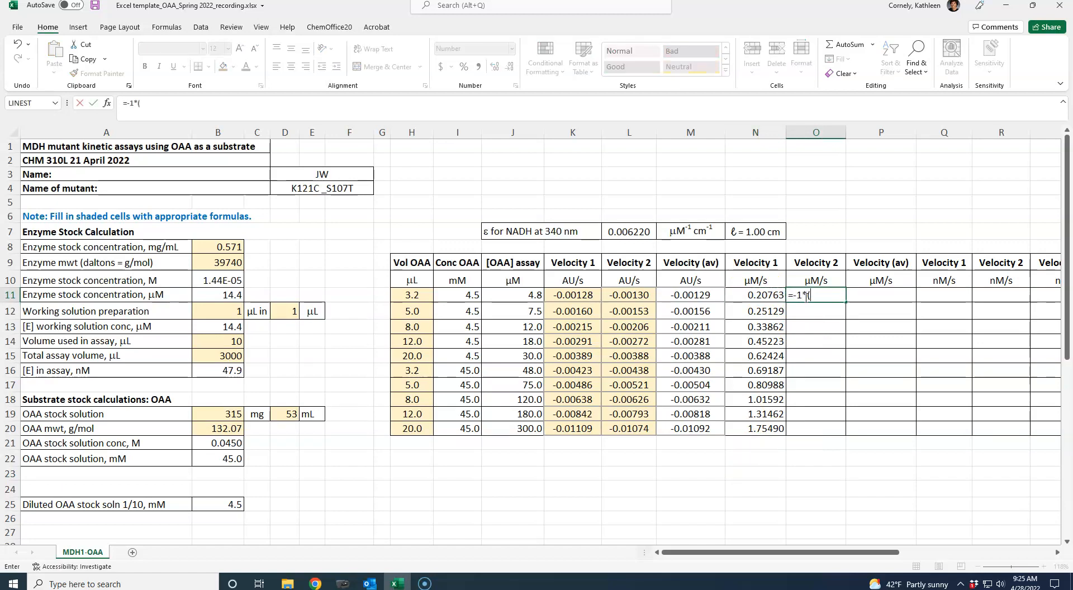
type("-1*(")
left_click(625, 295)
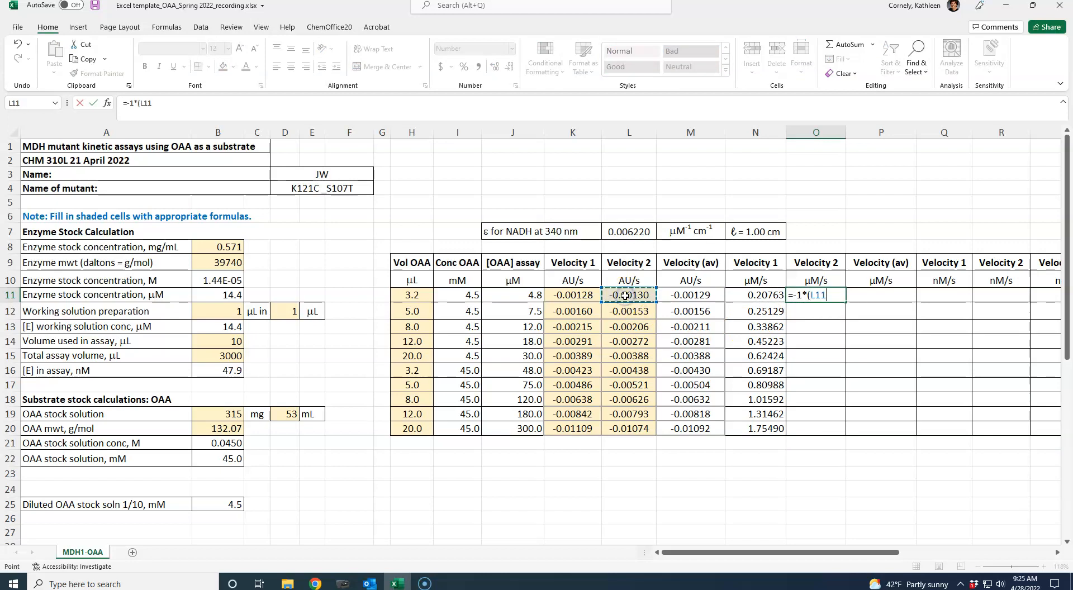
type("/")
left_click(626, 232)
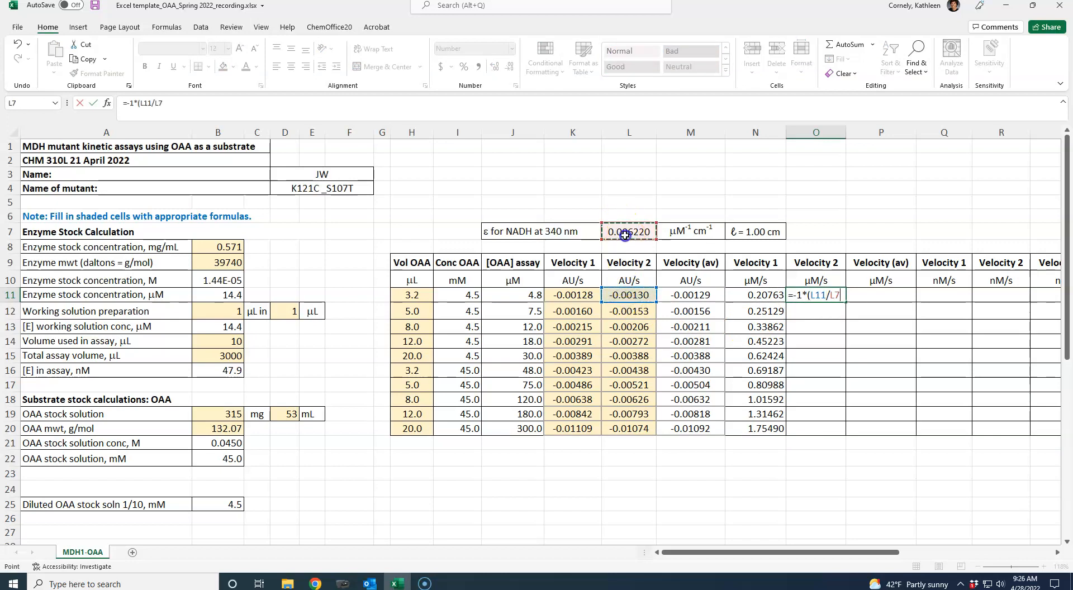
key("Return")
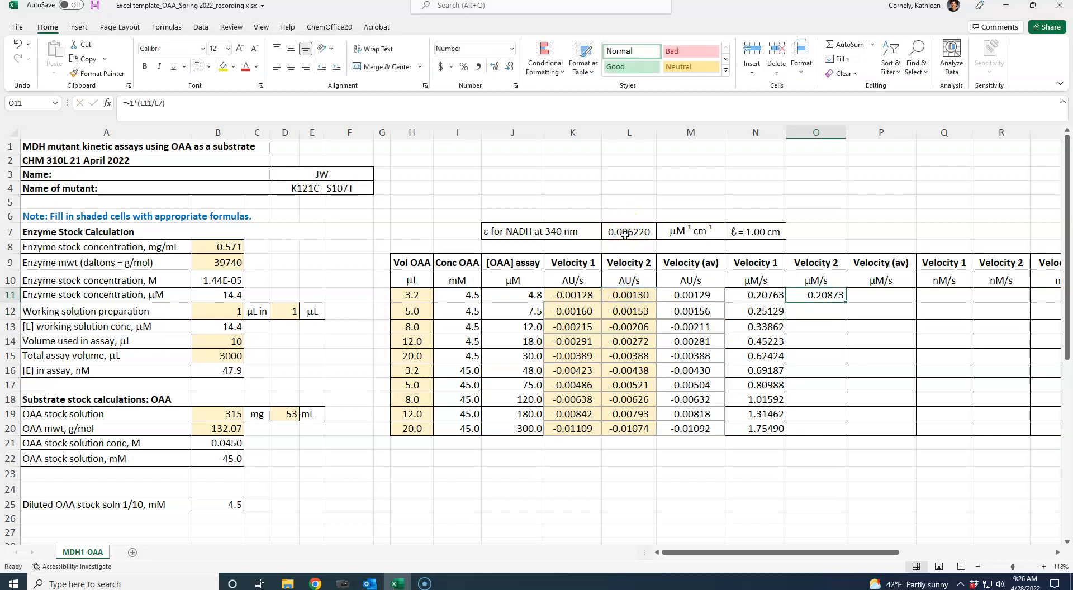
Step: Make the extinction coefficient reference in the O11 formula absolute, =-1*(L11/$L$7)
left_click(155, 104)
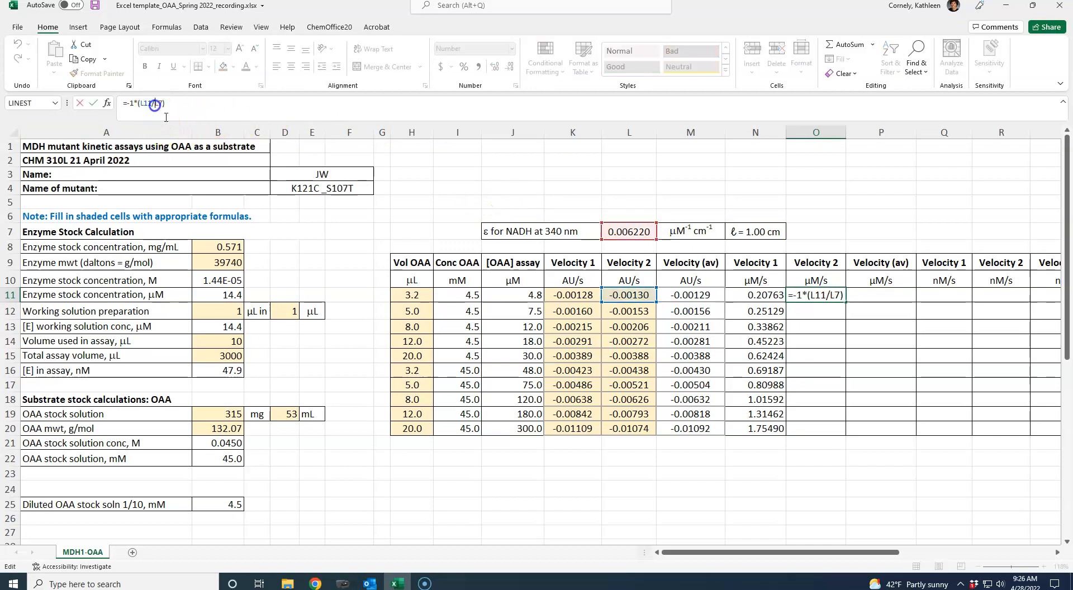
type("$L$")
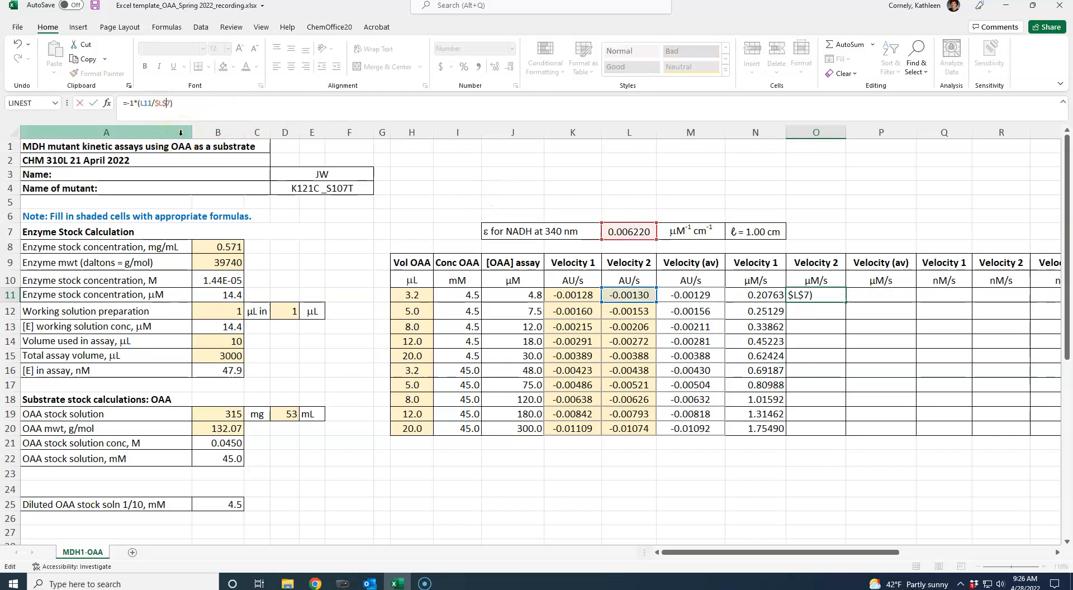
key("Return")
Step: Copy the µM/s Velocity 2 formula from O11 into O12:O20
key("ctrl+c")
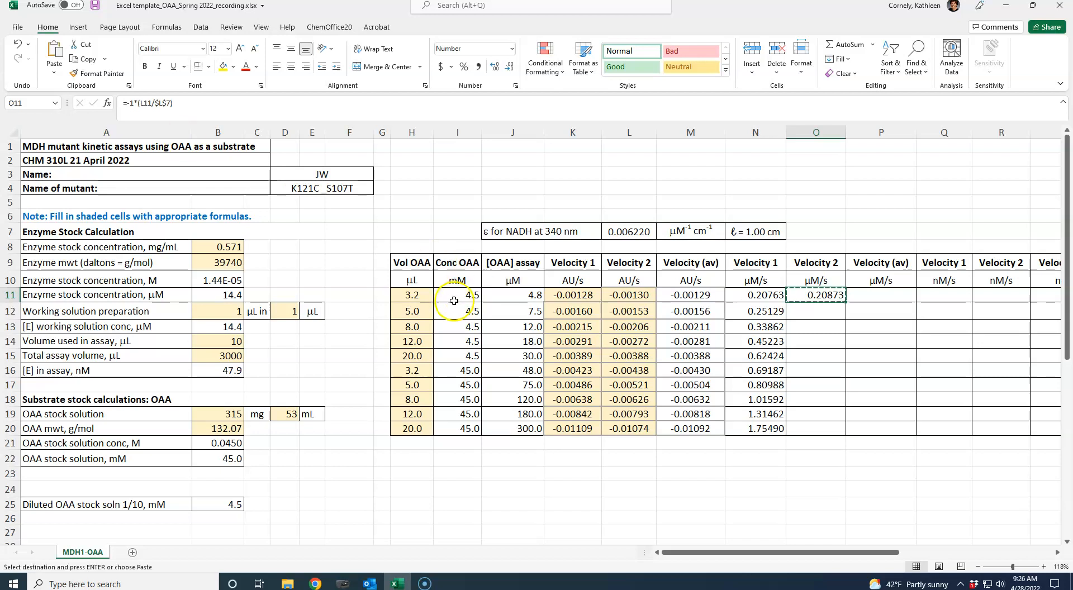
left_click_drag(810, 311, 807, 426)
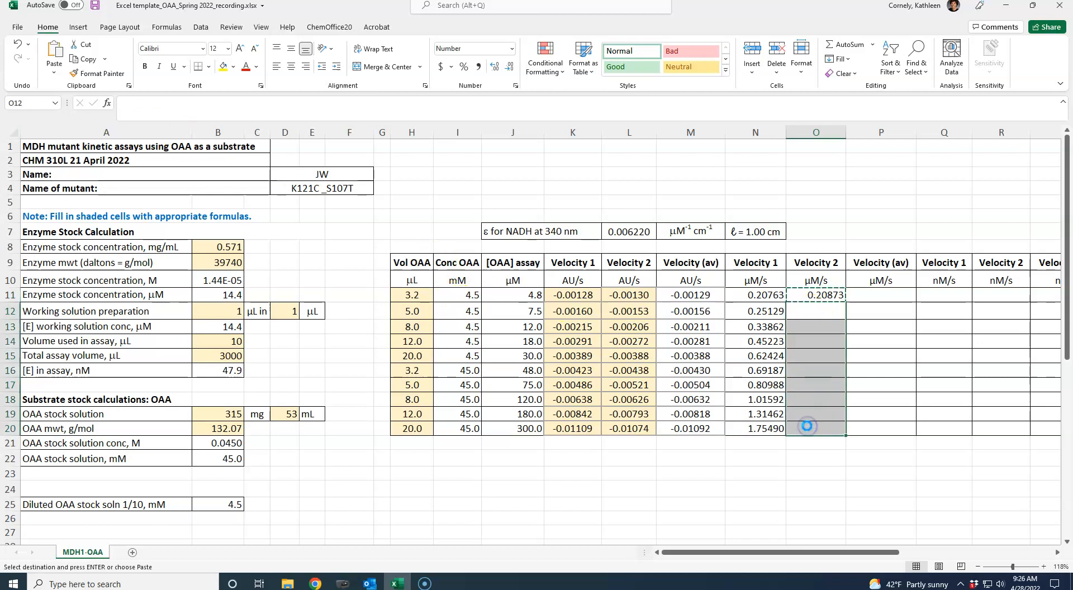
key("ctrl+v")
Step: Enter =AVERAGE(N11:O11) in P11 to average the two µM/s velocities
key("Right")
key("Right")
key("Right")
key("Right")
key("Right")
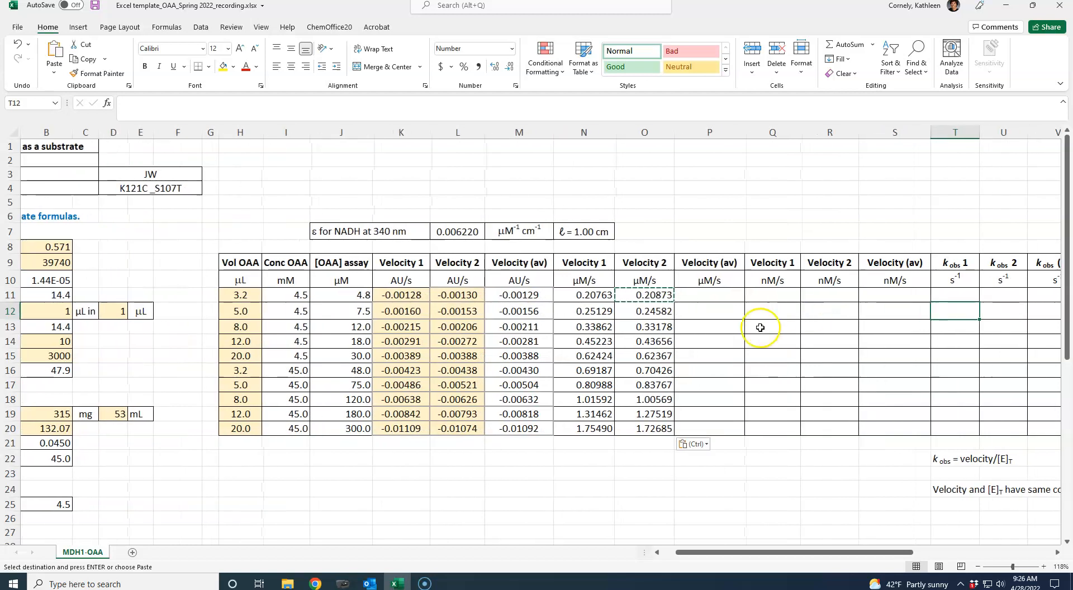
left_click(714, 298)
type("=av")
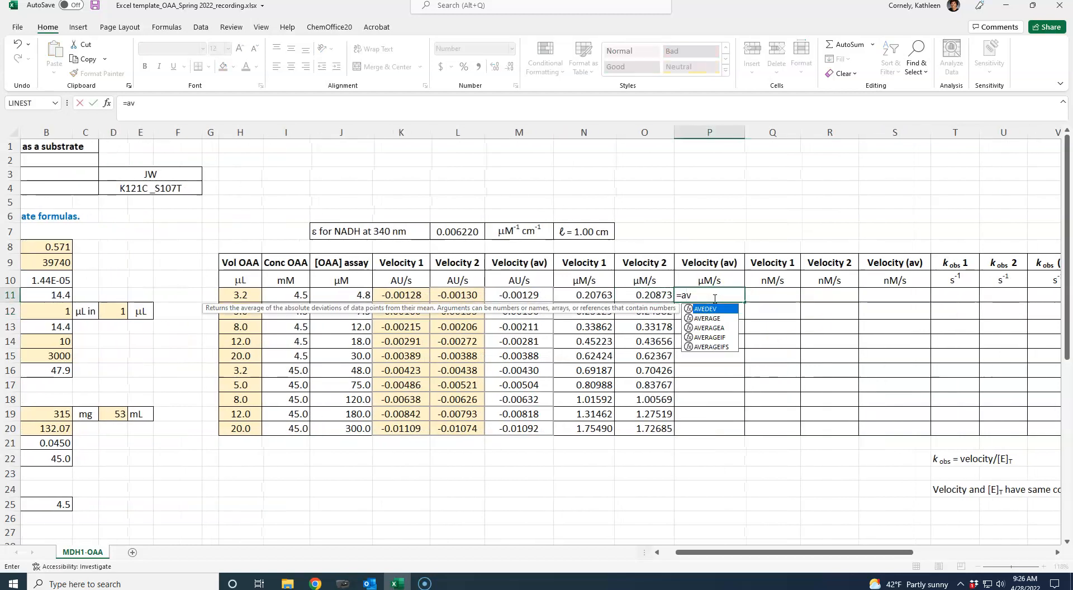
type("erage(")
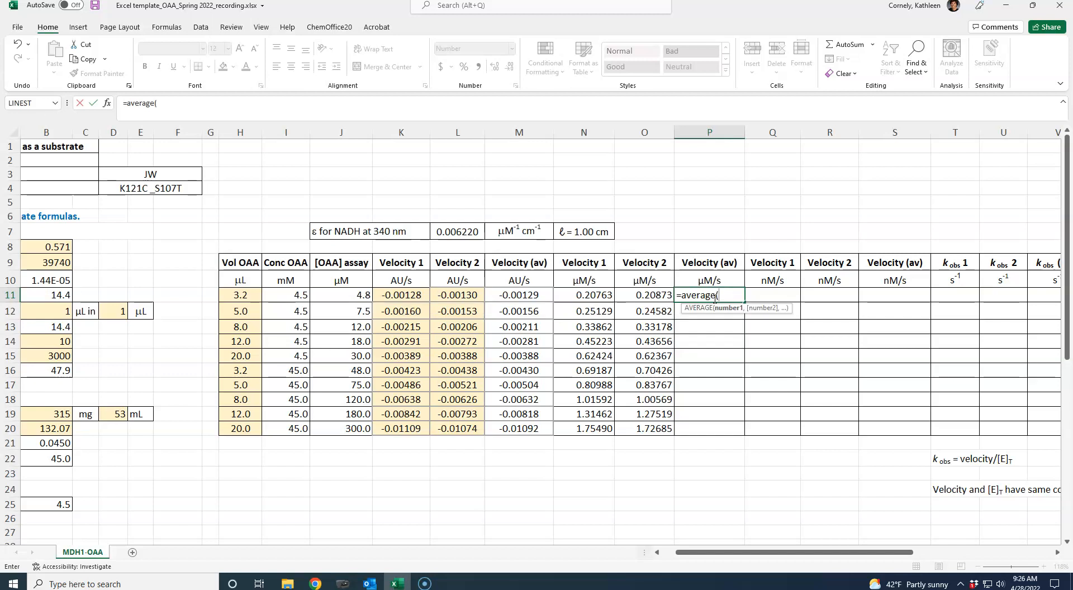
left_click_drag(586, 296, 629, 296)
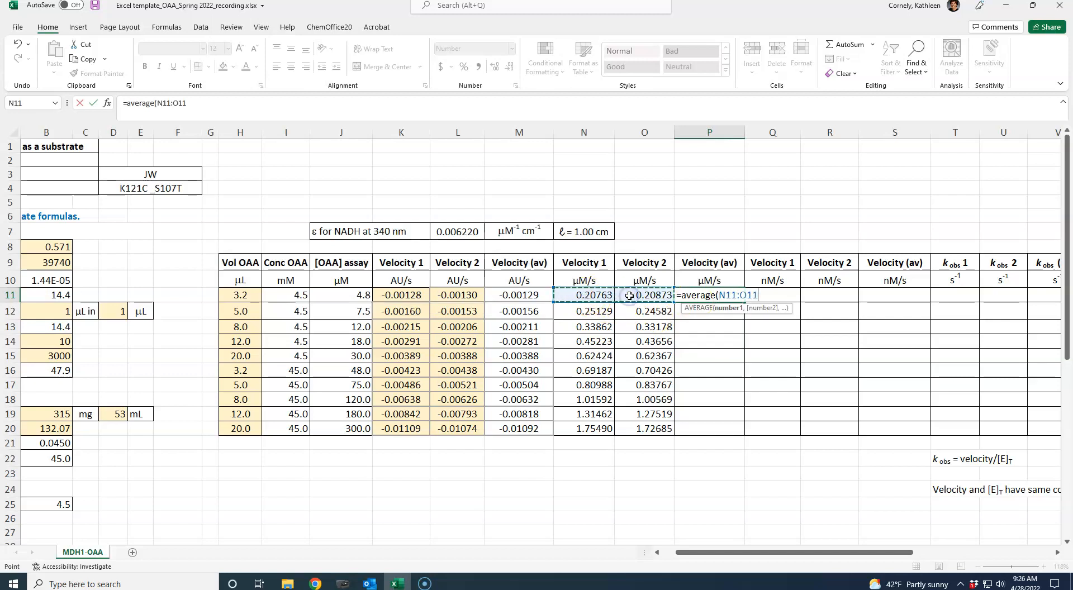
key("Return")
key("Up")
Step: Copy the average µM/s velocity formula from P11 into P12:P20
key("ctrl+c")
left_click_drag(707, 311, 699, 424)
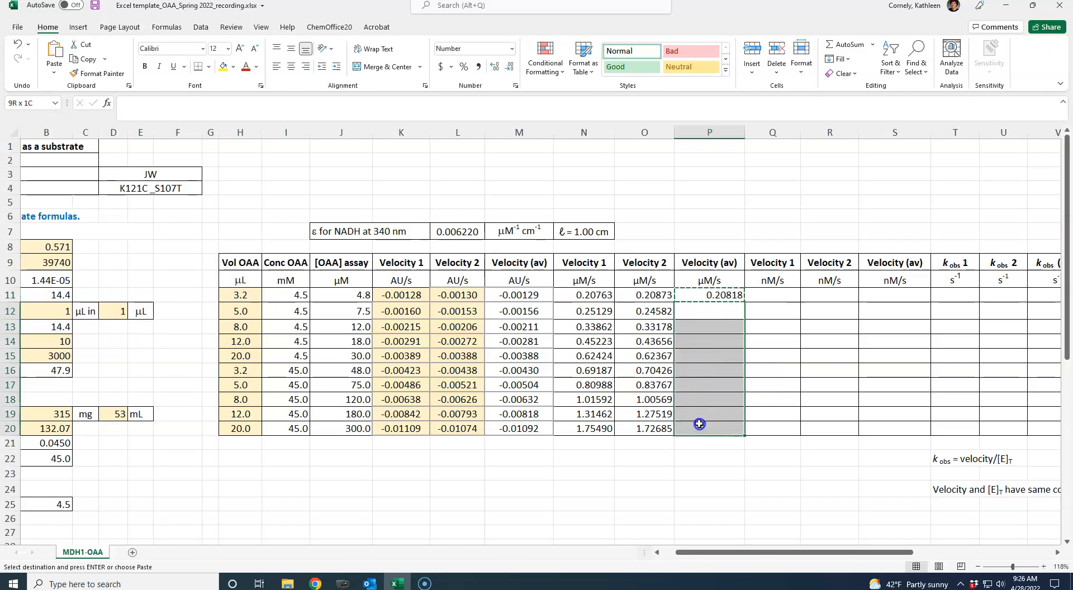
key("ctrl+v")
Step: Enter =N11*1000 in Q11 to convert Velocity 1 from µM/s to nM/s
left_click(773, 296)
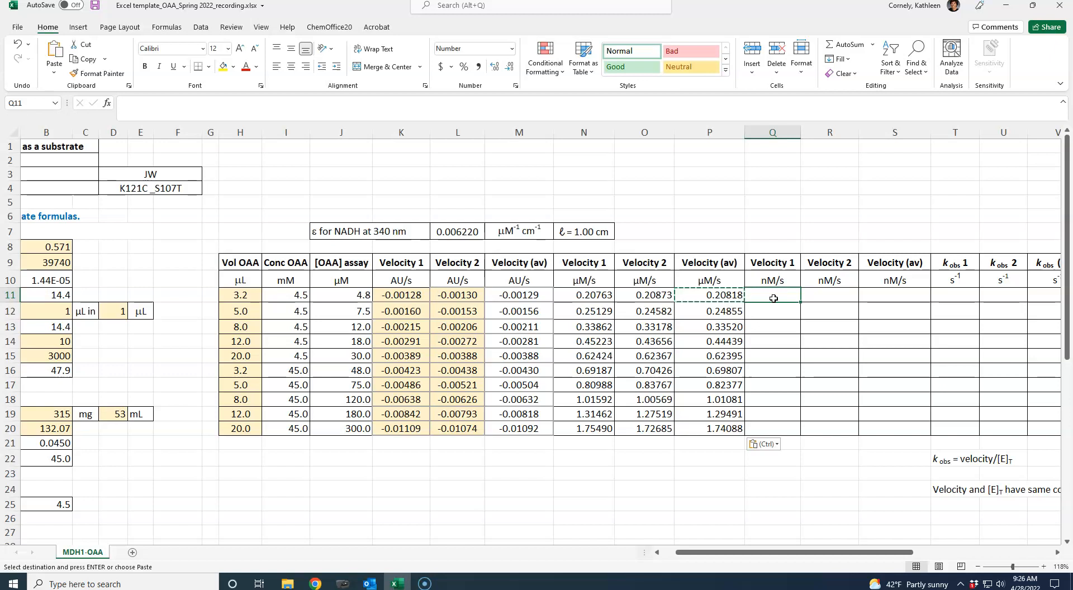
type("=")
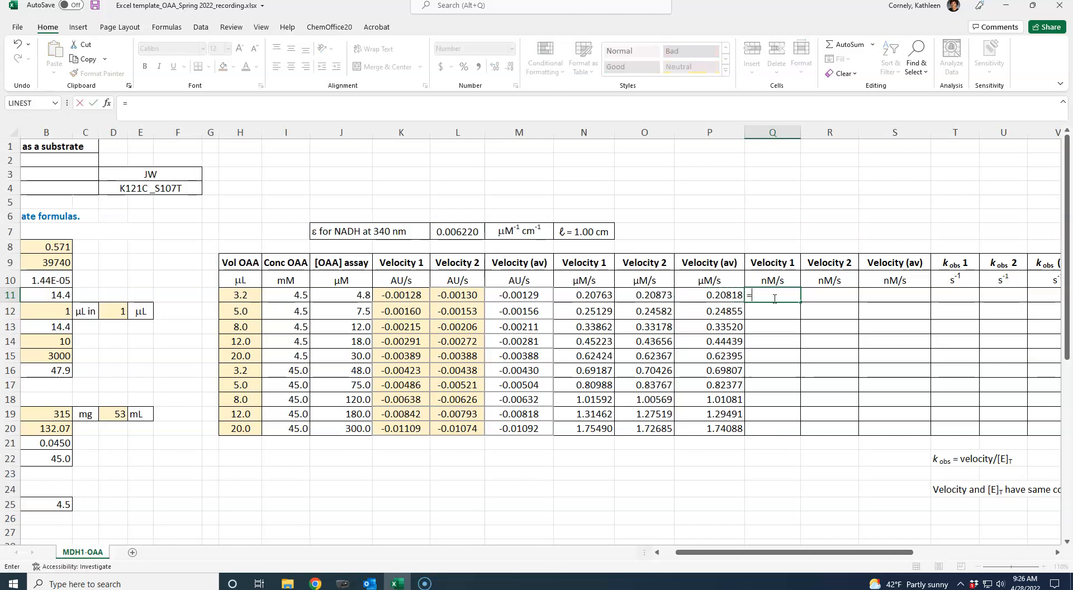
left_click(577, 296)
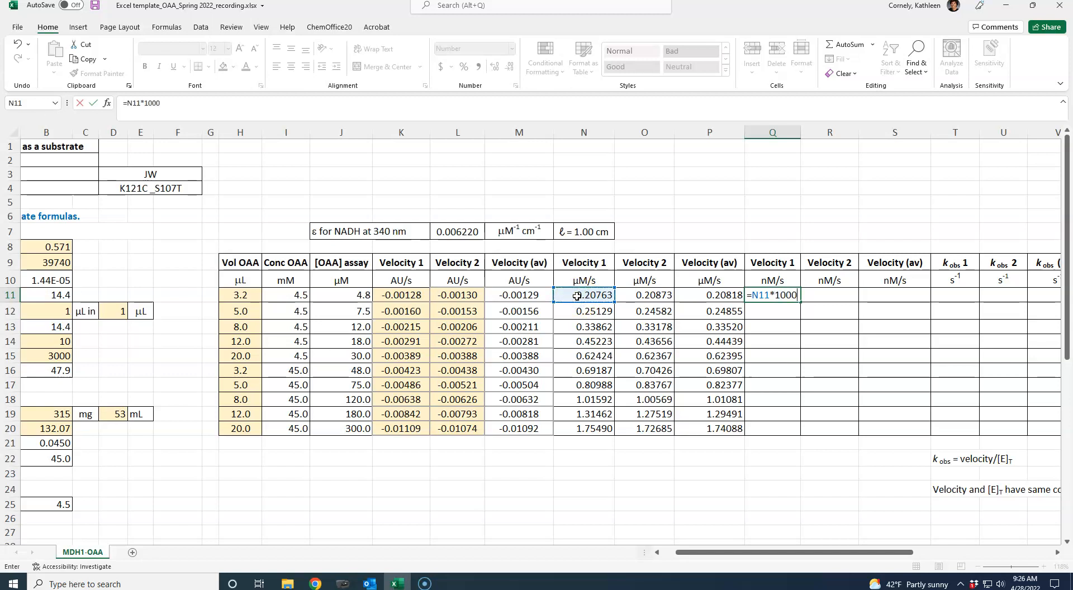
key("ctrl+Return")
Step: Copy the nM/s Velocity 1 formula from Q11 into Q12:Q20
key("ctrl+c")
left_click_drag(769, 312, 766, 425)
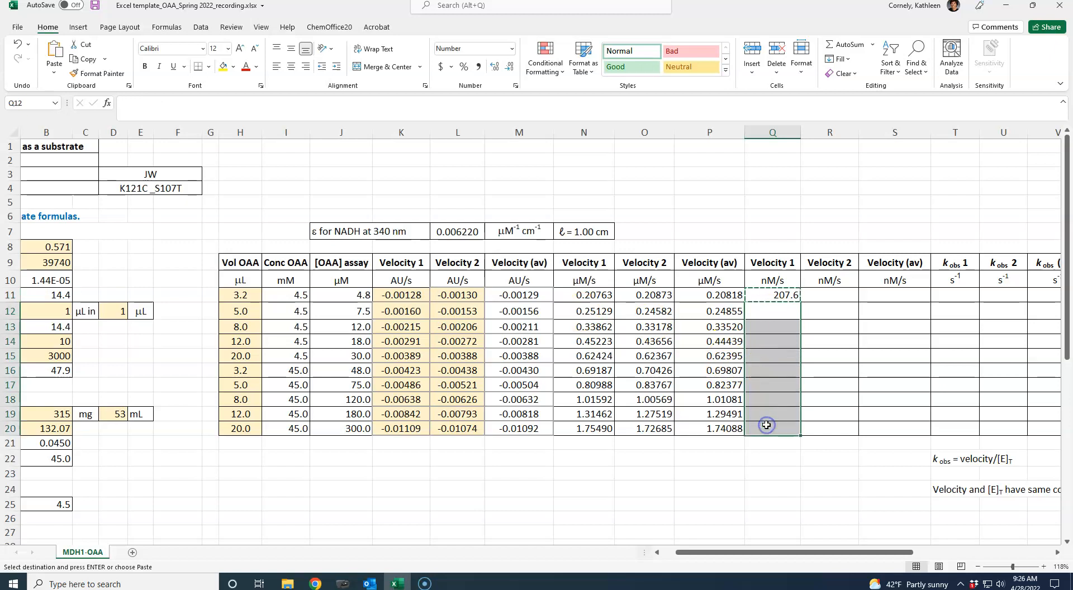
key("ctrl+v")
Step: Enter =O11*1000 in R11 to convert Velocity 2 from µM/s to nM/s
left_click(821, 298)
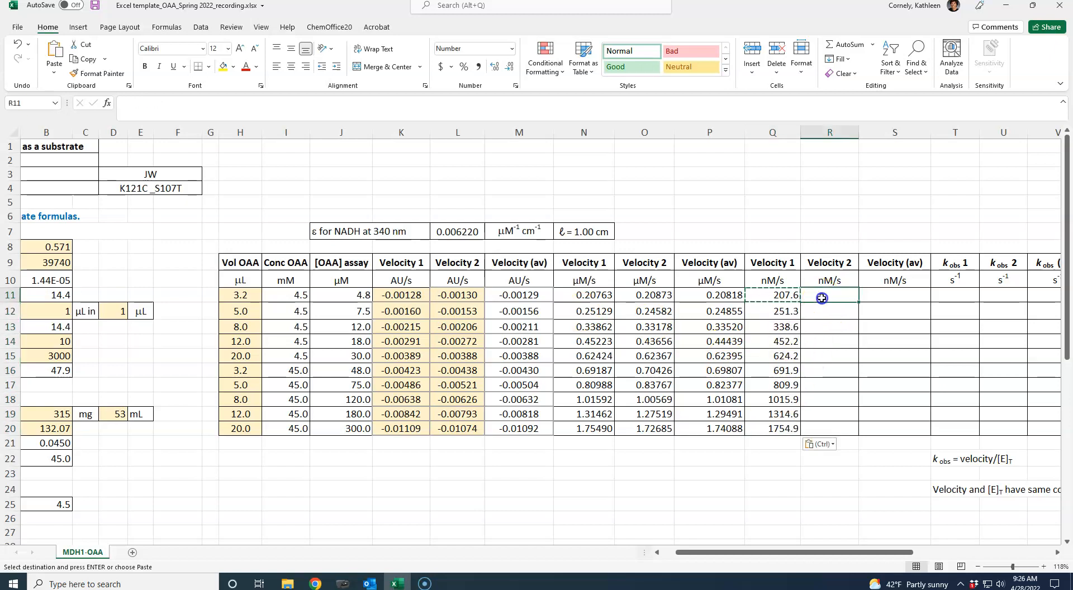
type("=")
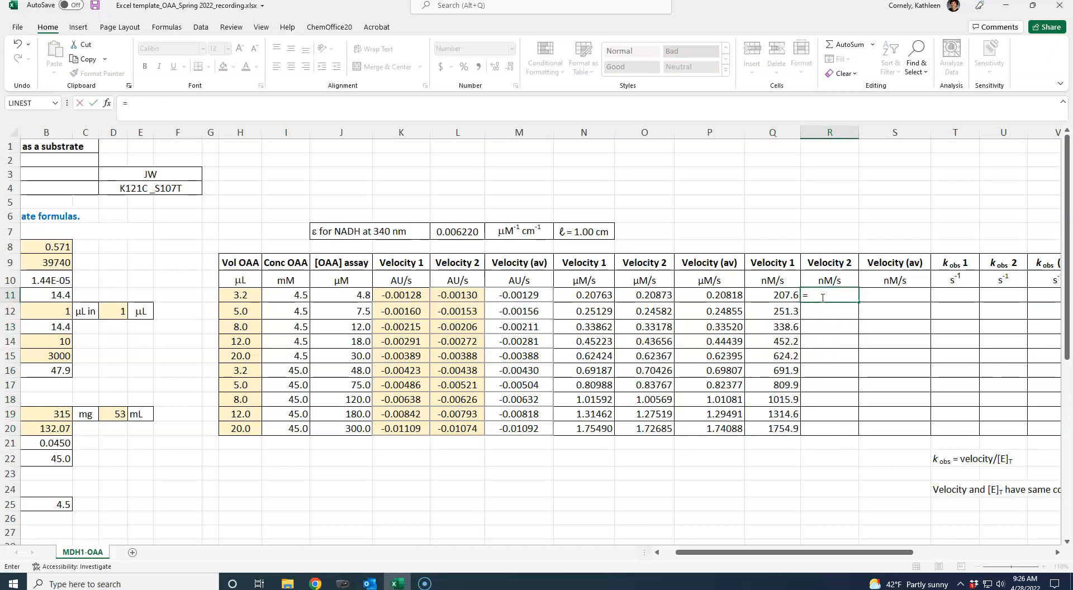
left_click(648, 295)
type("*1000")
key("ctrl+Return")
Step: Copy the nM/s Velocity 2 formula from R11 into R12:R20
key("ctrl+c")
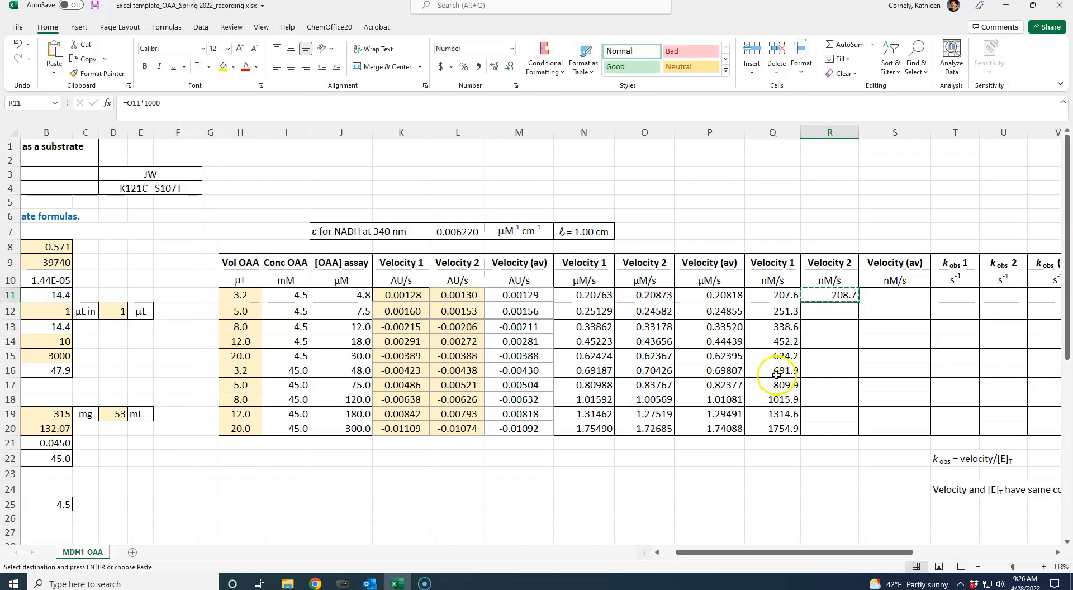
left_click_drag(822, 311, 817, 430)
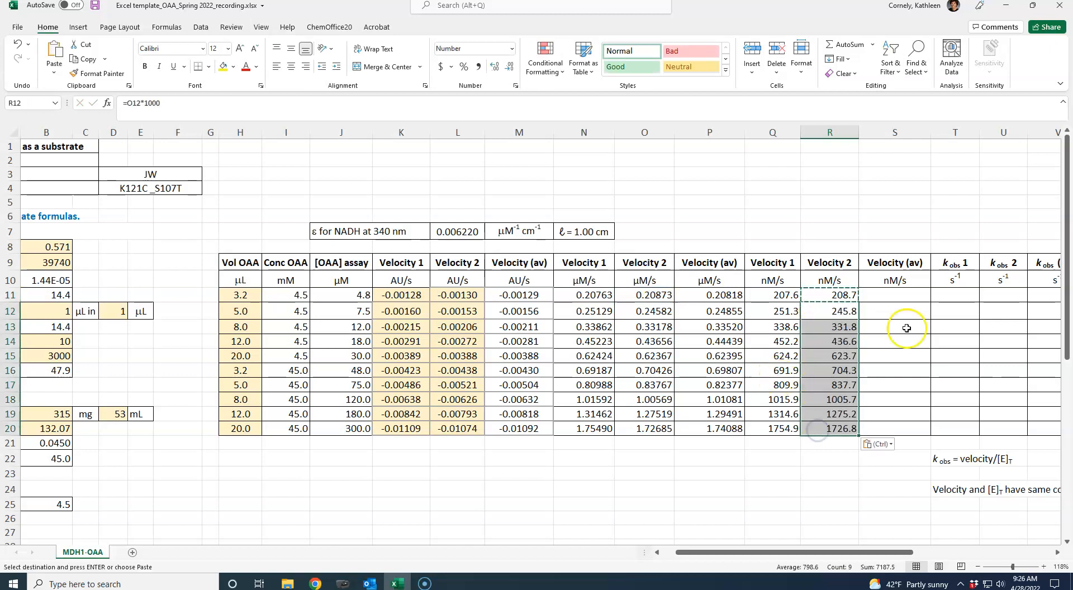
key("ctrl+v")
Step: Enter =AVERAGE(Q11:R11) in S11 to average the two nM/s velocities
left_click(888, 297)
type("=a")
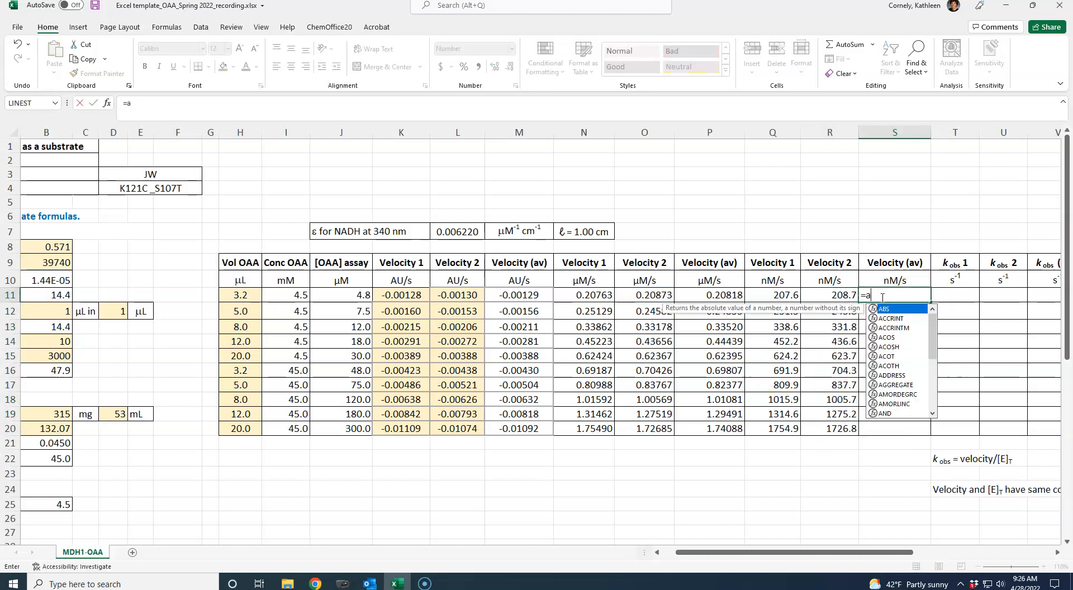
type("verage(")
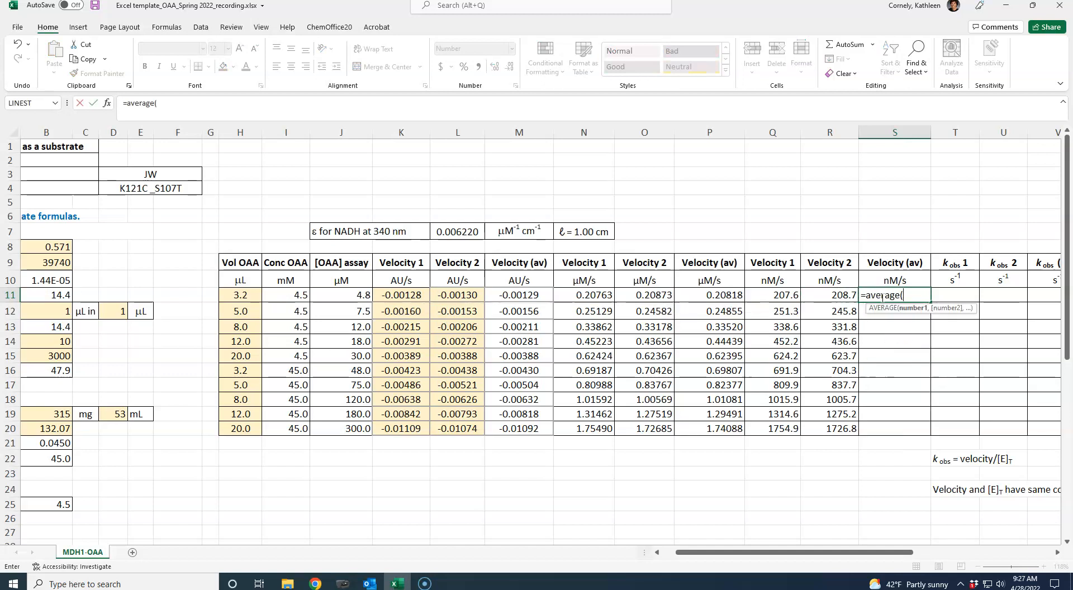
left_click_drag(783, 295, 809, 296)
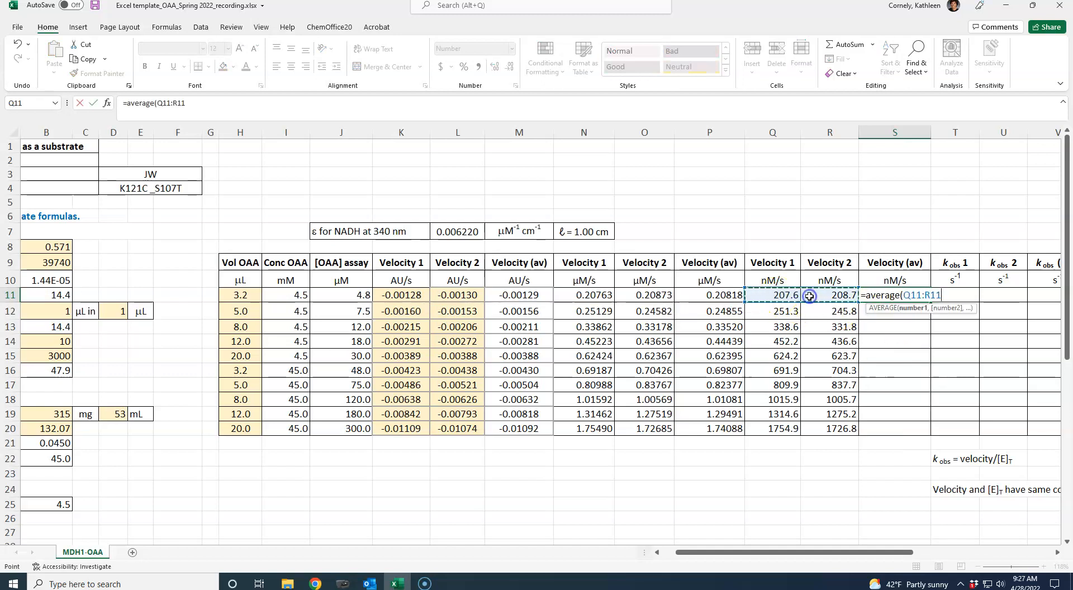
type(")")
key("ctrl+Return")
Step: Copy the average nM/s velocity formula from S11 into S12:S20
key("ctrl+c")
left_click_drag(889, 312, 885, 423)
key("ctrl+v")
Step: Enter =Q11/B16 in T11 to calculate kobs 1 from the nM/s Velocity 1 and the enzyme concentration in the assay
left_click(864, 326)
key("Right")
key("Right")
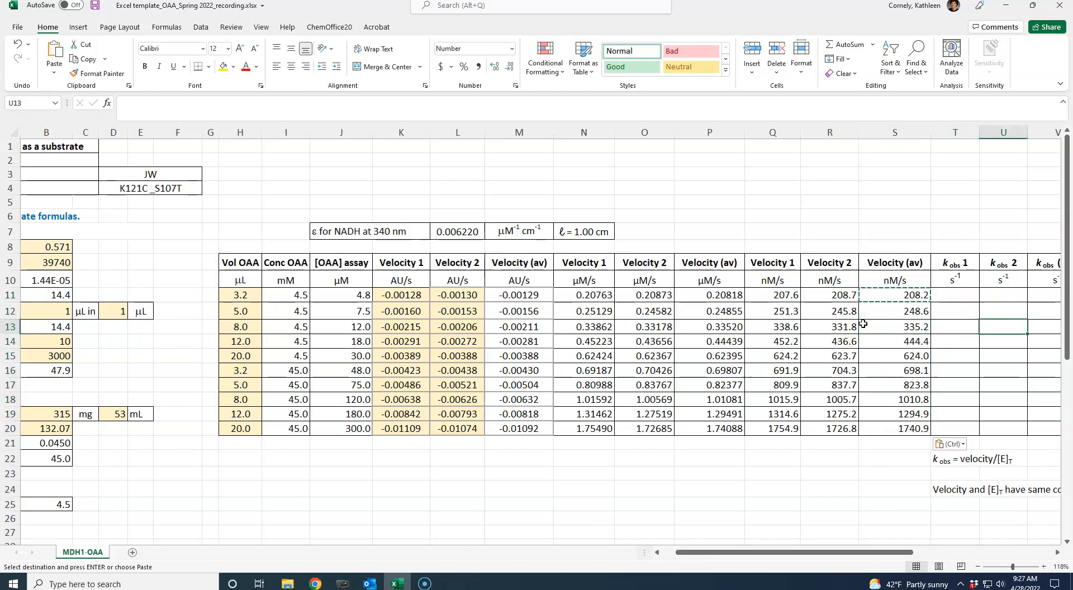
key("Right")
key("Right")
key("Right")
key("Right")
key("Right")
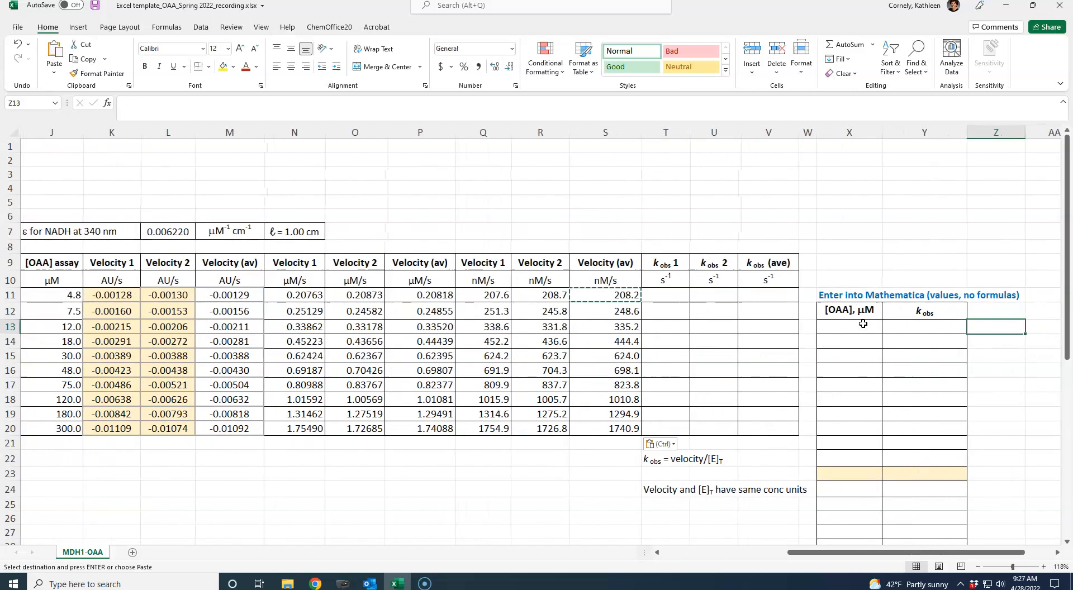
left_click(661, 297)
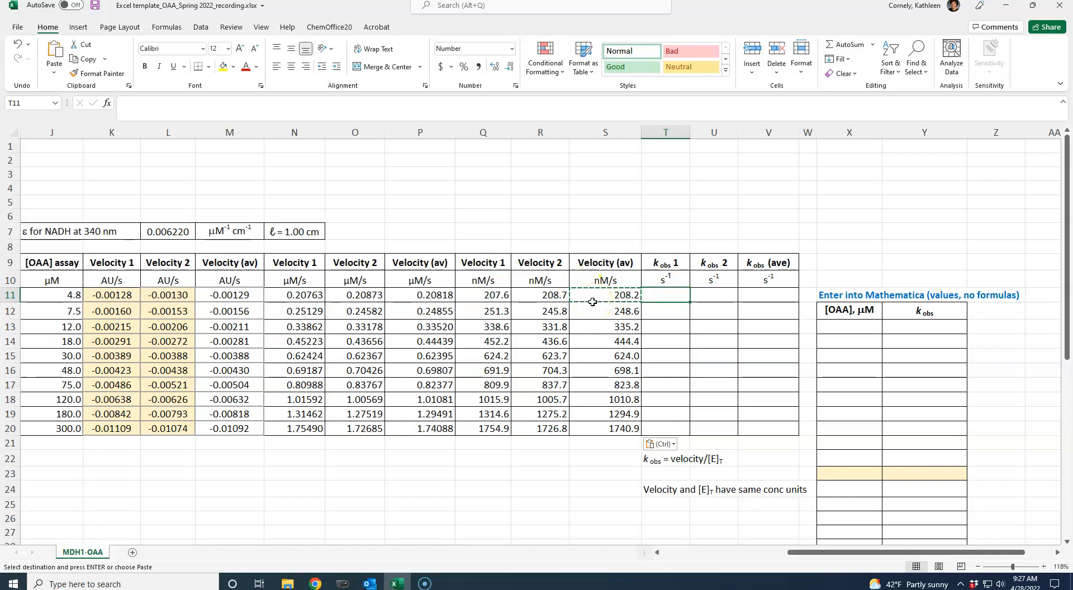
left_click(658, 337)
left_click(659, 293)
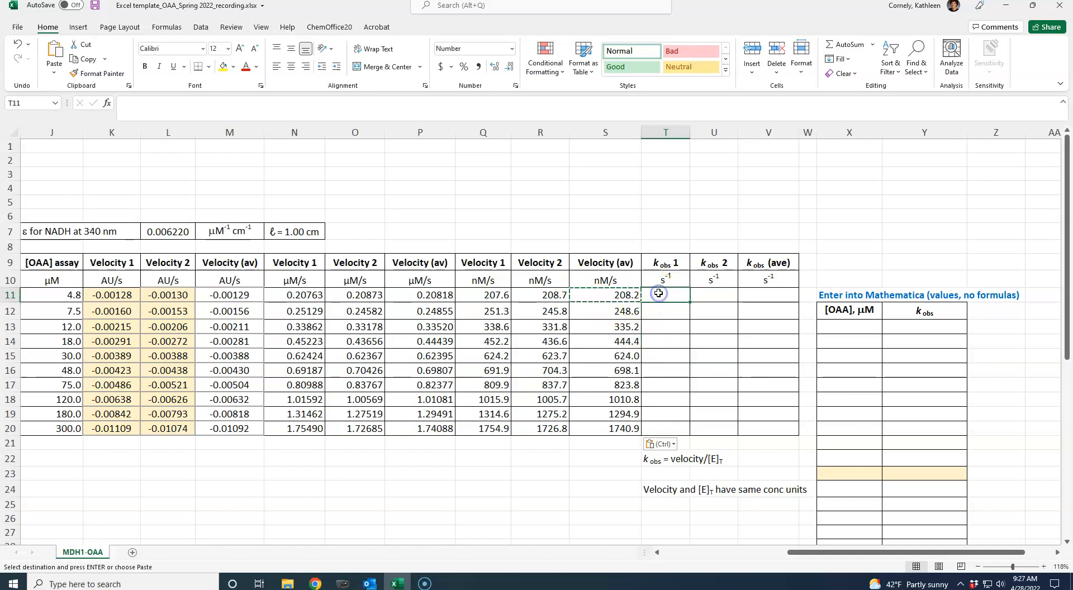
type("=")
left_click(484, 295)
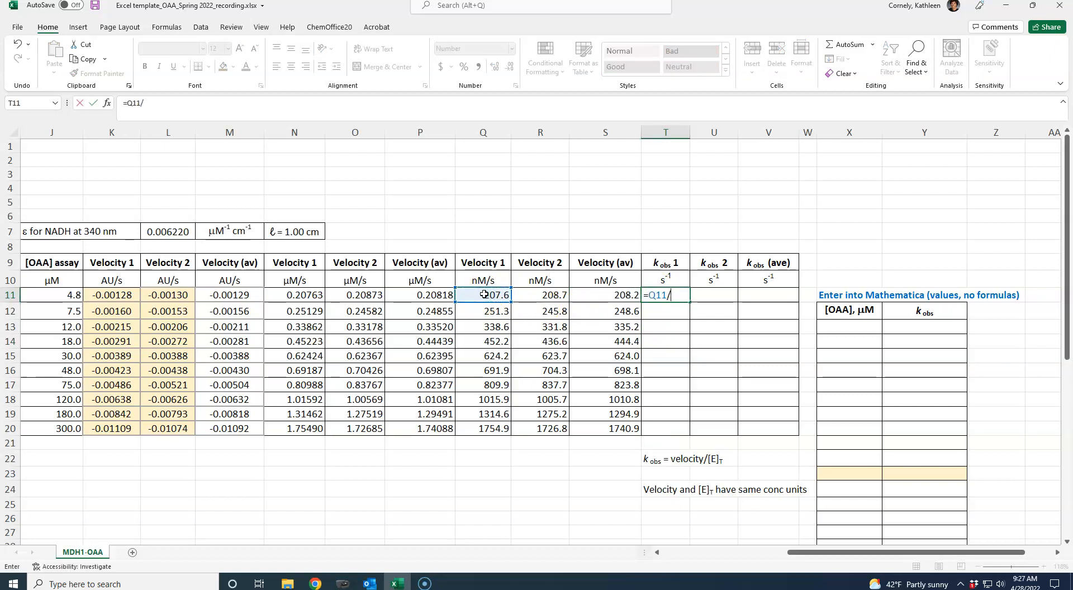
left_click(398, 476)
key("Left")
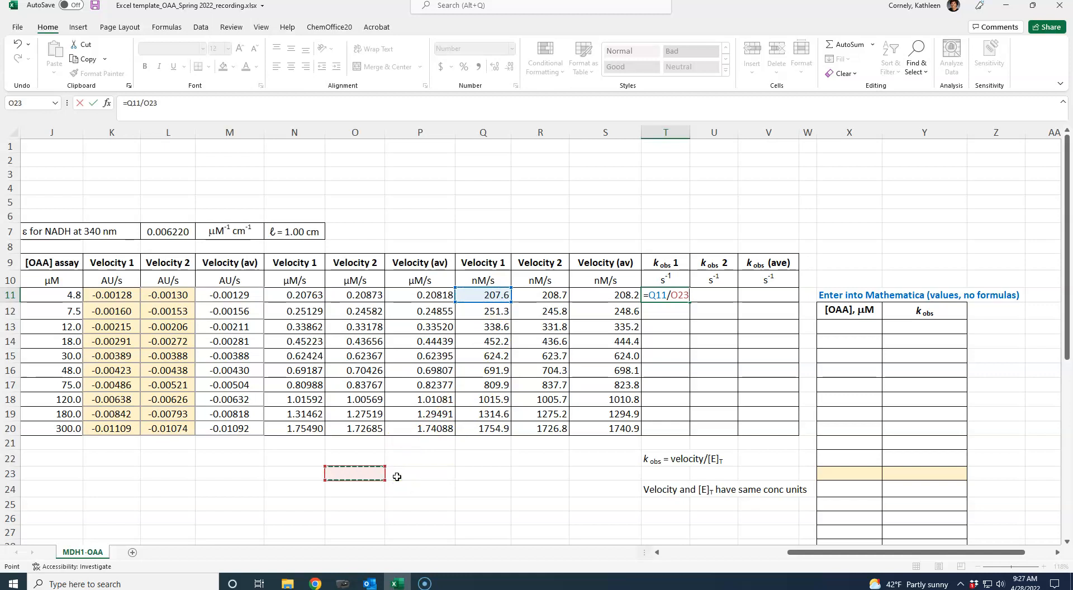
key("ctrl+Left")
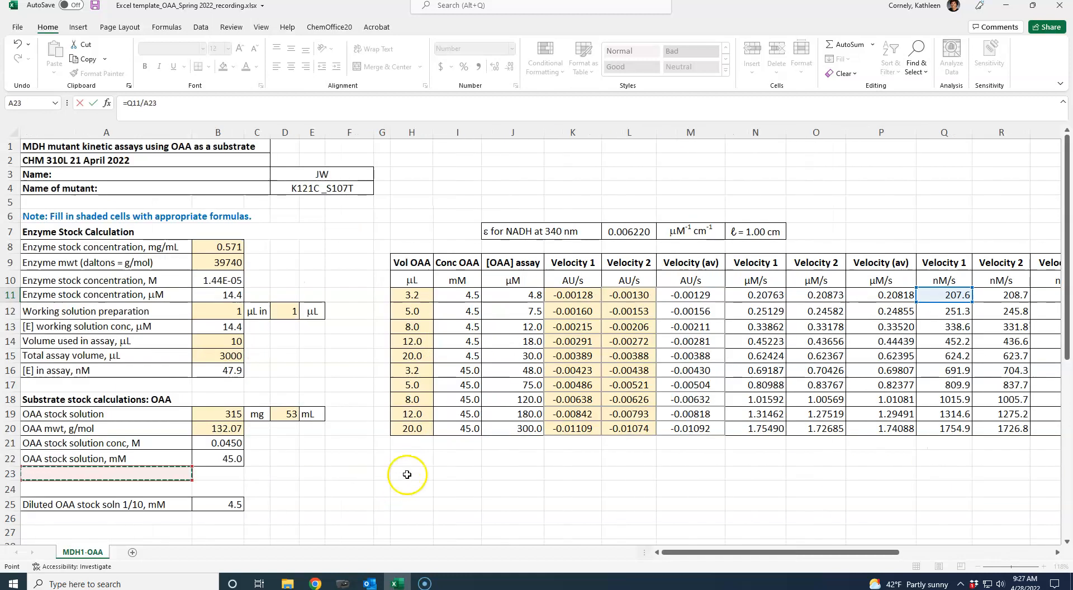
left_click(222, 370)
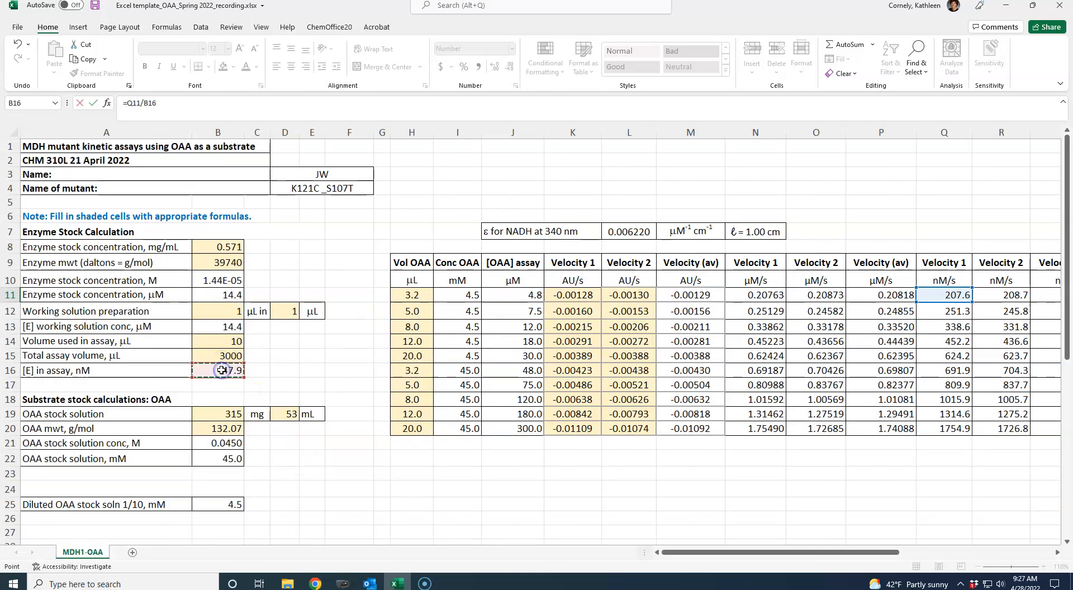
key("Return")
Step: Make the enzyme concentration reference in T11 absolute so the kobs 1 formula reads =Q11/$B$16
key("Right")
key("Right")
key("Right")
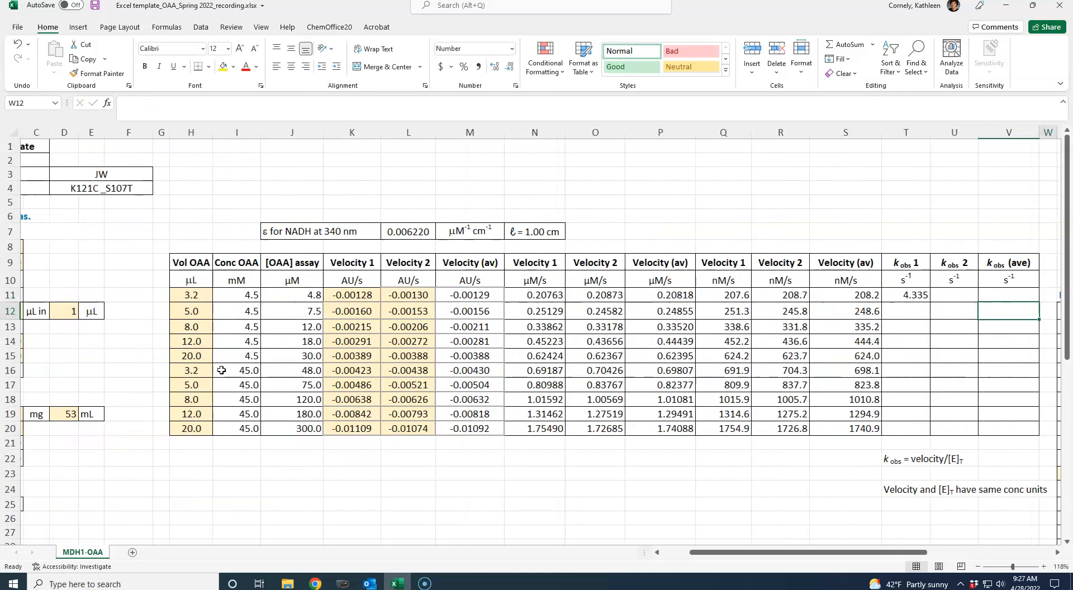
key("Right")
key("Right")
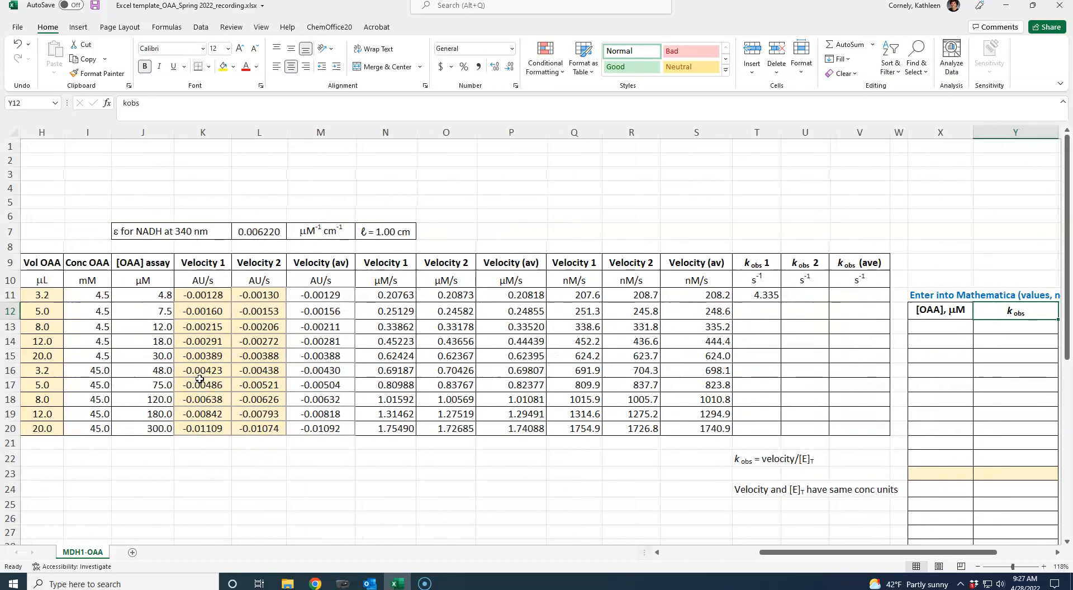
left_click(761, 295)
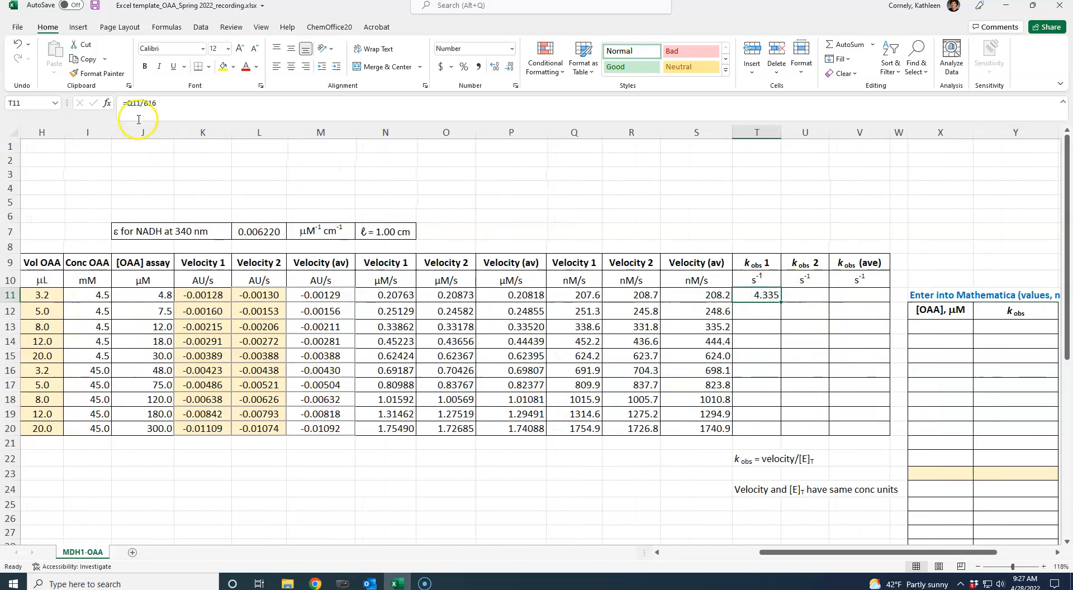
left_click(142, 102)
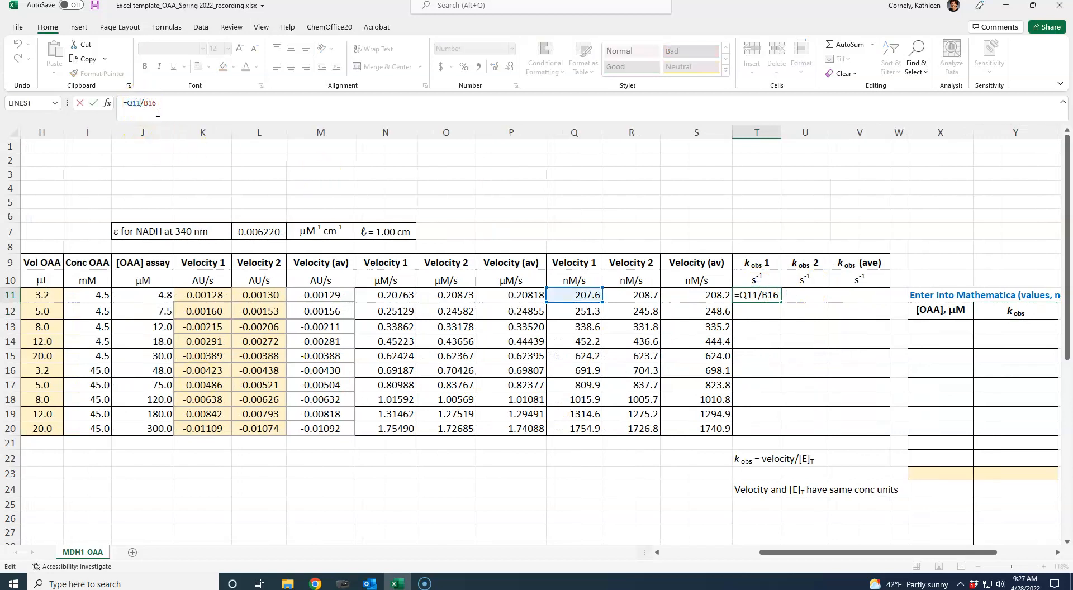
key("Return")
key("Up")
Step: Copy the kobs 1 formula from T11 into T12:T20
key("ctrl+c")
left_click_drag(756, 311, 754, 428)
key("ctrl+v")
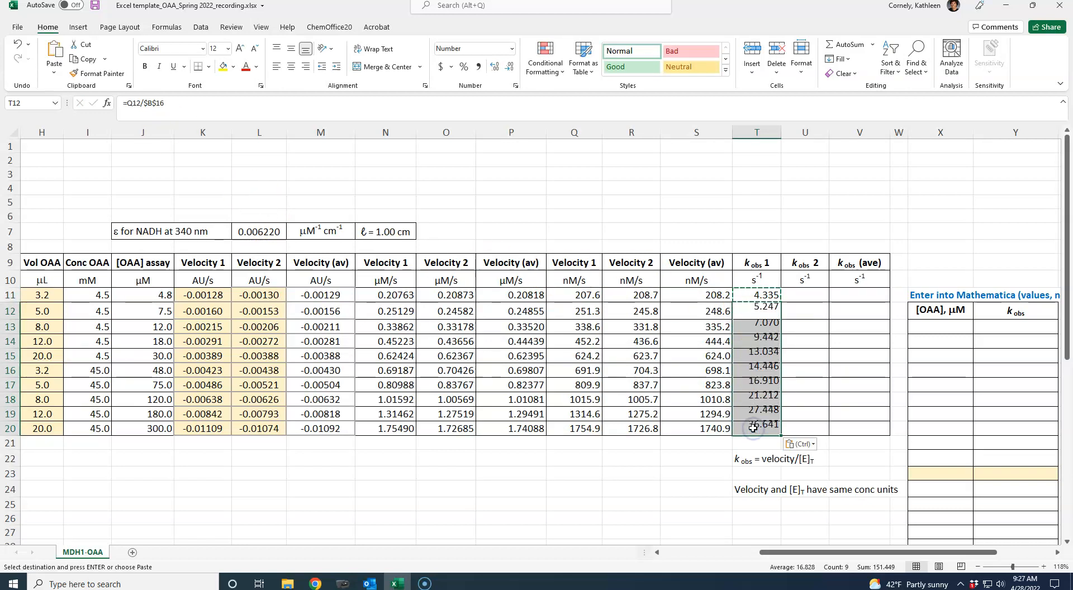
Step: Enter =R11/B16 in U11 to calculate kobs 2 from the nM/s Velocity 2 and the enzyme concentration in the assay
left_click(792, 298)
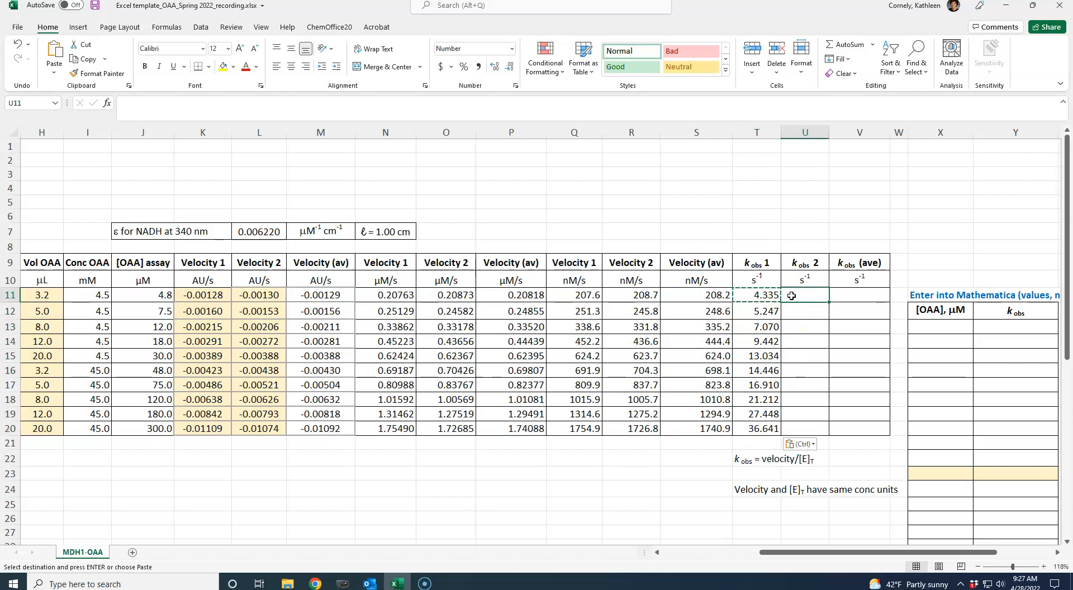
type("=")
left_click(624, 296)
type("/")
left_click(387, 463)
key("Left")
key("Left")
key("Left")
key("Left")
key("Left")
key("Left")
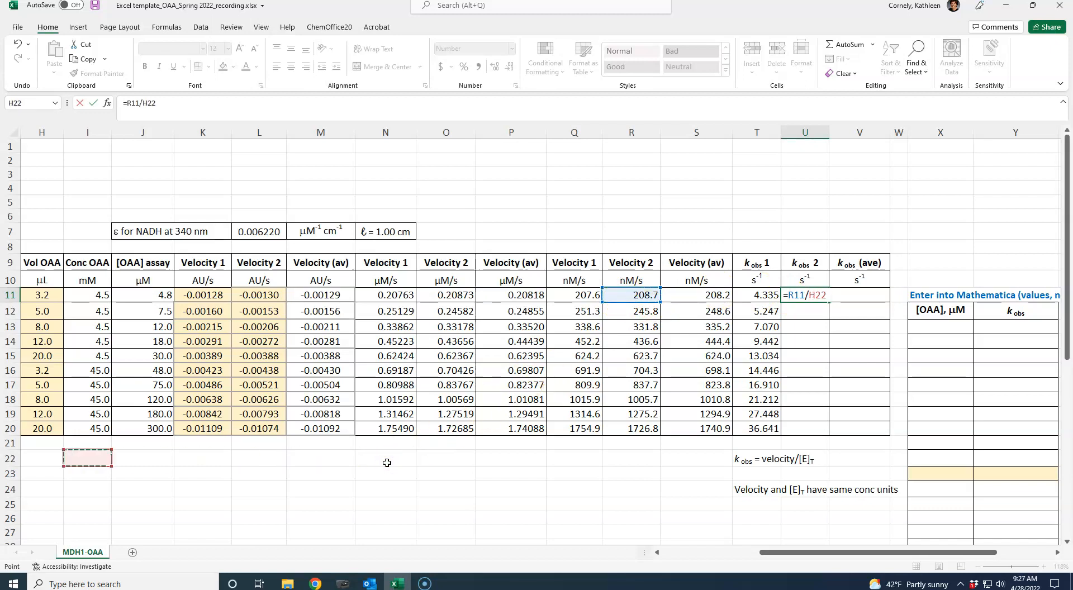
key("Left")
key("Left")
key("Left")
key("Left")
key("Left")
key("Left")
key("Left")
key("Up")
key("Up")
key("Up")
key("Up")
key("Up")
key("Up")
key("Right")
key("Return")
Step: Make the enzyme concentration reference in U11 absolute so the kobs 2 formula reads =R11/$B$16
key("Right")
key("Right")
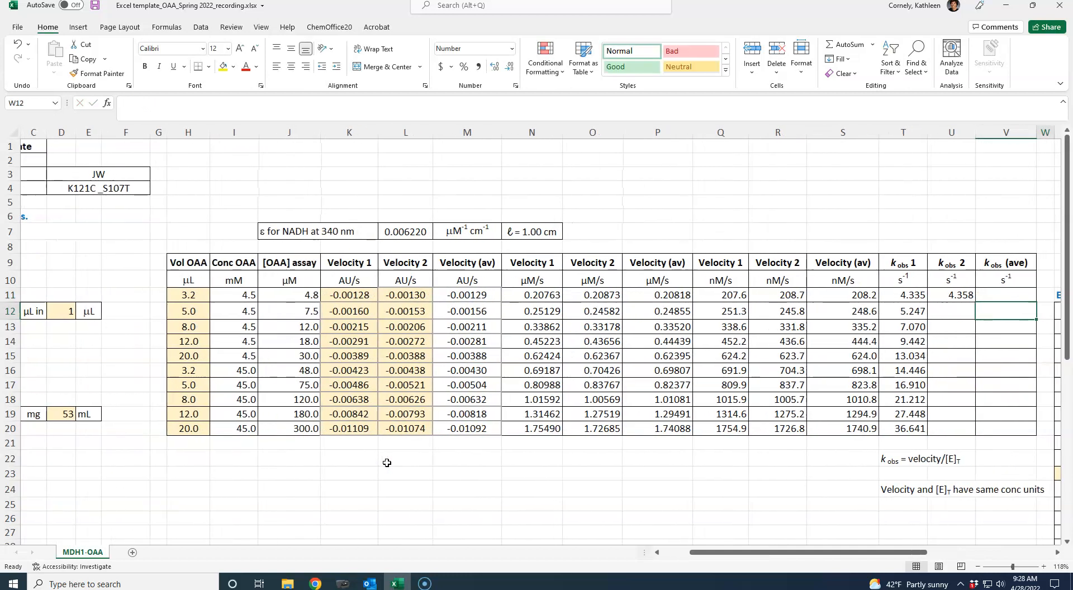
key("Up")
key("Left")
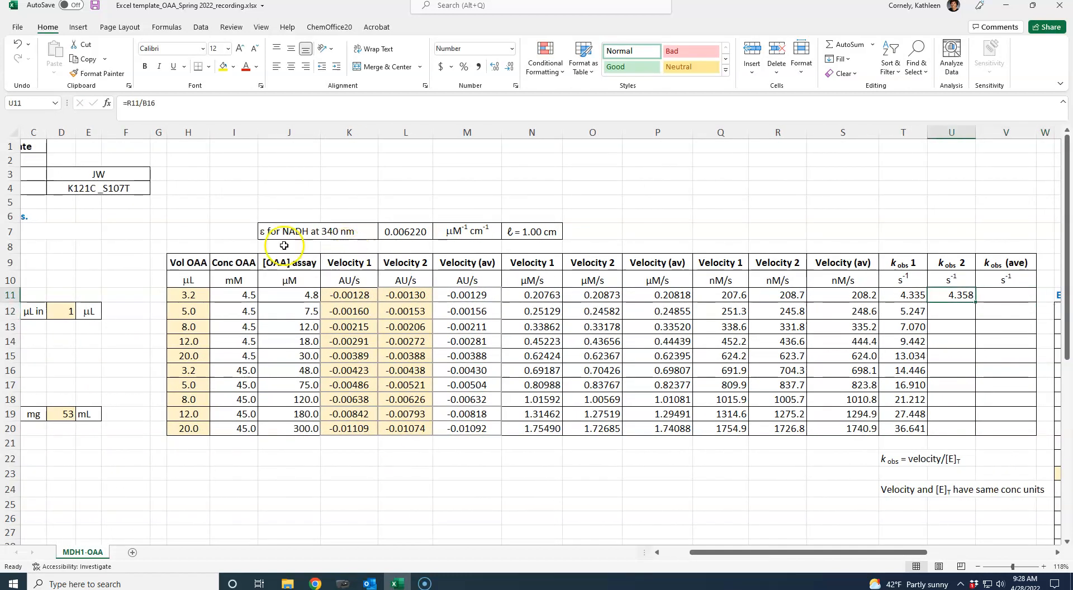
key("F2")
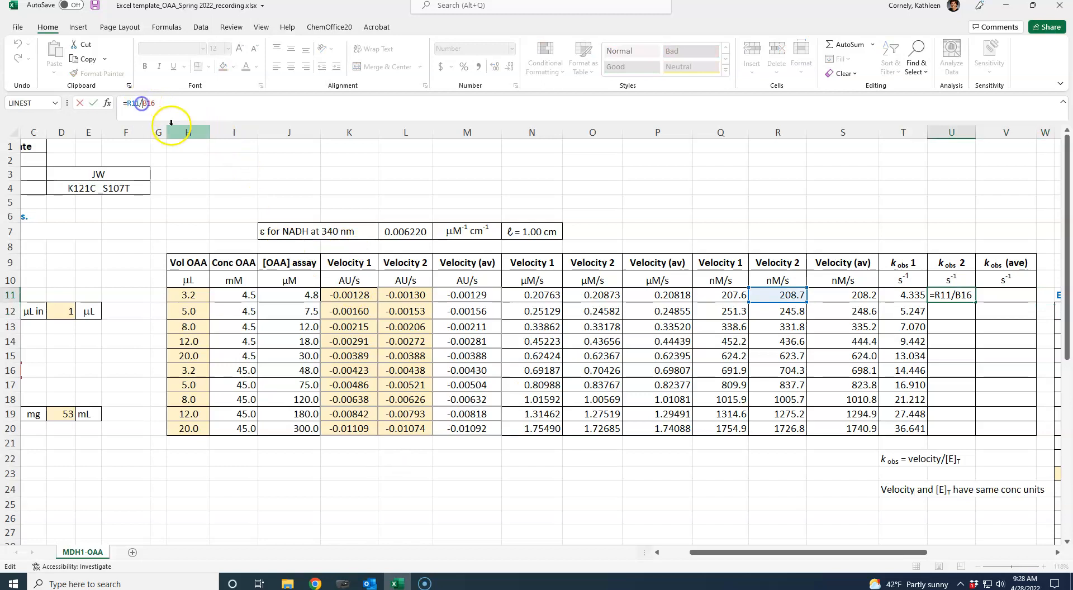
key("ctrl+Return")
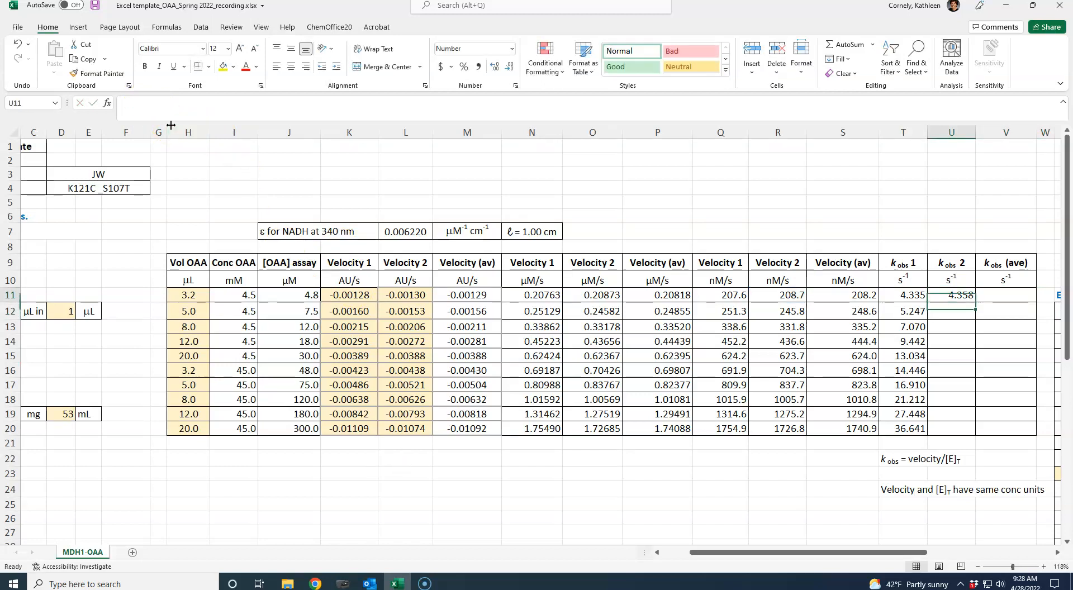
Step: Copy the kobs 2 formula from U11 into U12:U20
key("ctrl+c")
left_click_drag(956, 311, 952, 424)
key("ctrl+v")
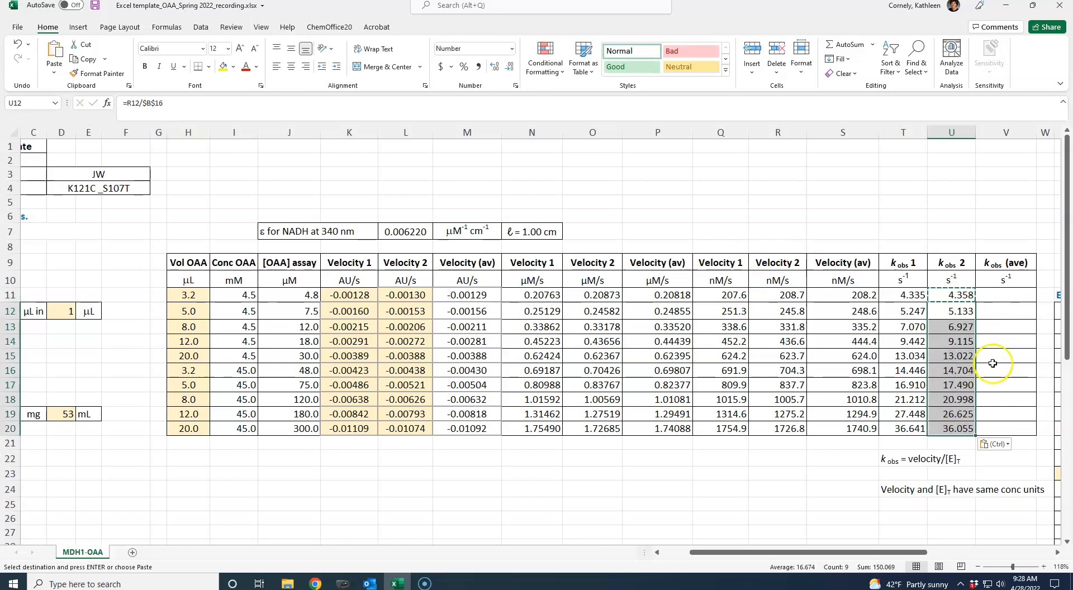
Step: Enter =AVERAGE(T11:U11) in V11 to average the two kobs values
left_click(995, 304)
key("Right")
scroll(994, 303, "right", 5)
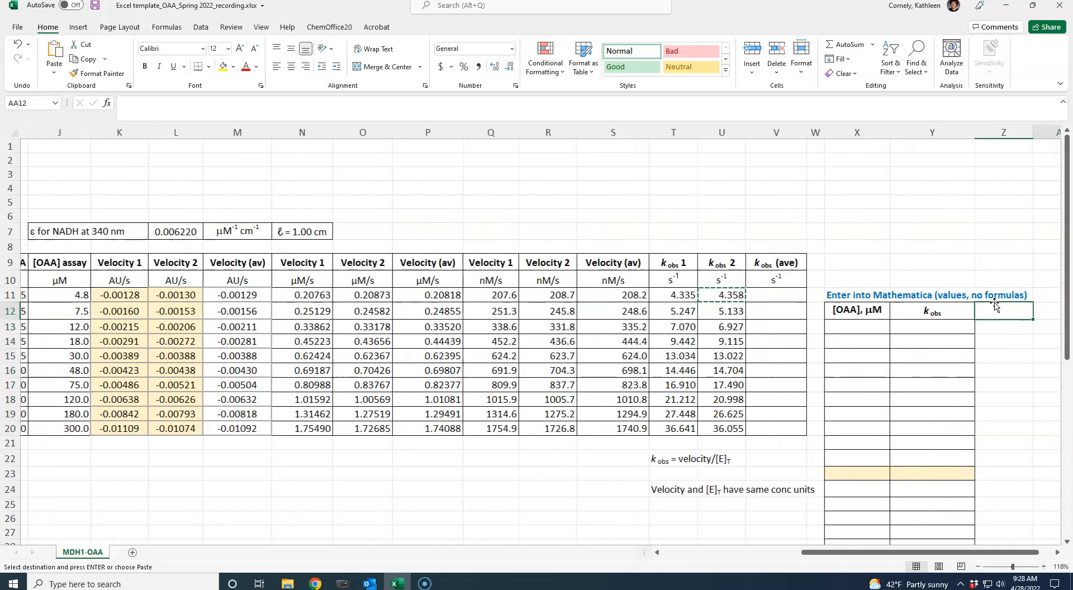
left_click(705, 295)
type("=average(")
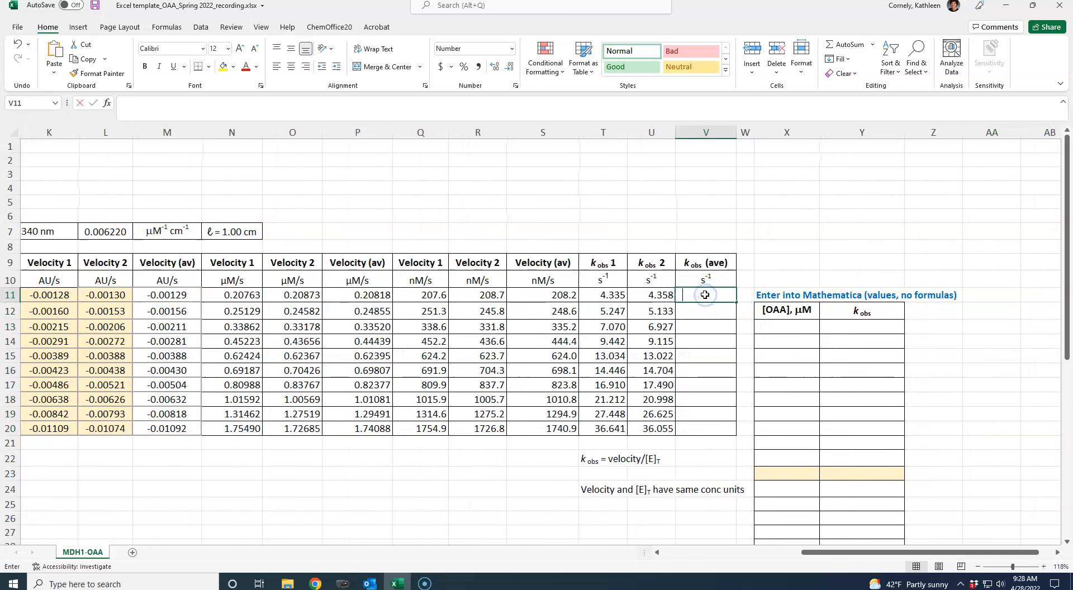
left_click_drag(627, 296, 637, 293)
key("Return")
Step: Copy the average kobs formula from V11 into V12:V20
key("Up")
left_click_drag(702, 313, 702, 426)
key("ctrl+v")
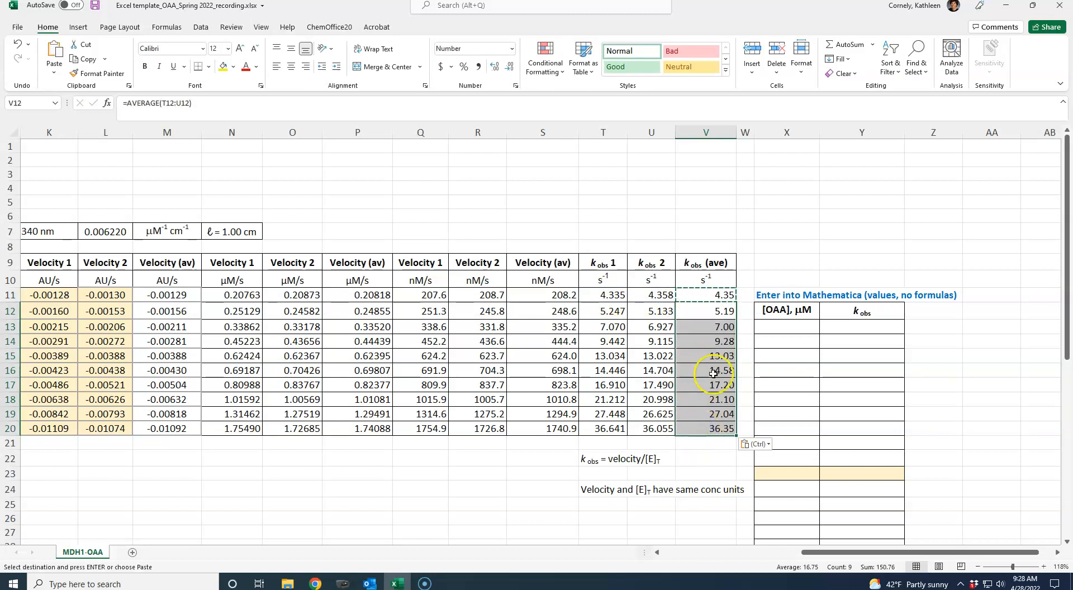
left_click(746, 369)
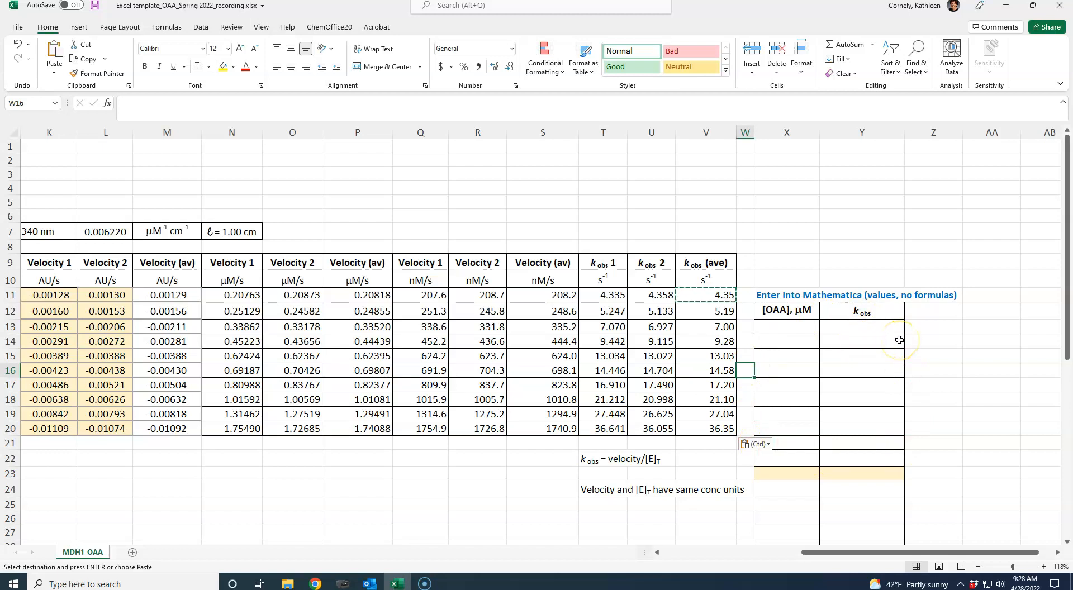
Step: Copy the [OAA] assay concentrations in J11:J20
left_click(569, 310)
key("Up")
key("Left")
key("Left")
key("Left")
key("Left")
key("Left")
key("Left")
key("Left")
key("Left")
key("Left")
key("Left")
key("Left")
key("Left")
key("Left")
key("Left")
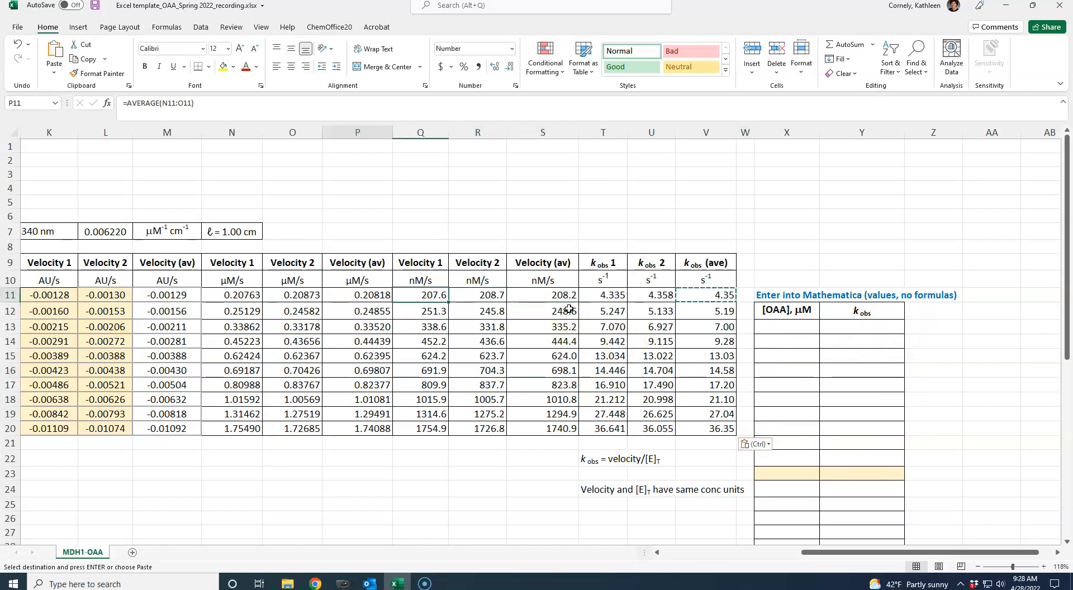
key("Left")
key("Left")
key("Left")
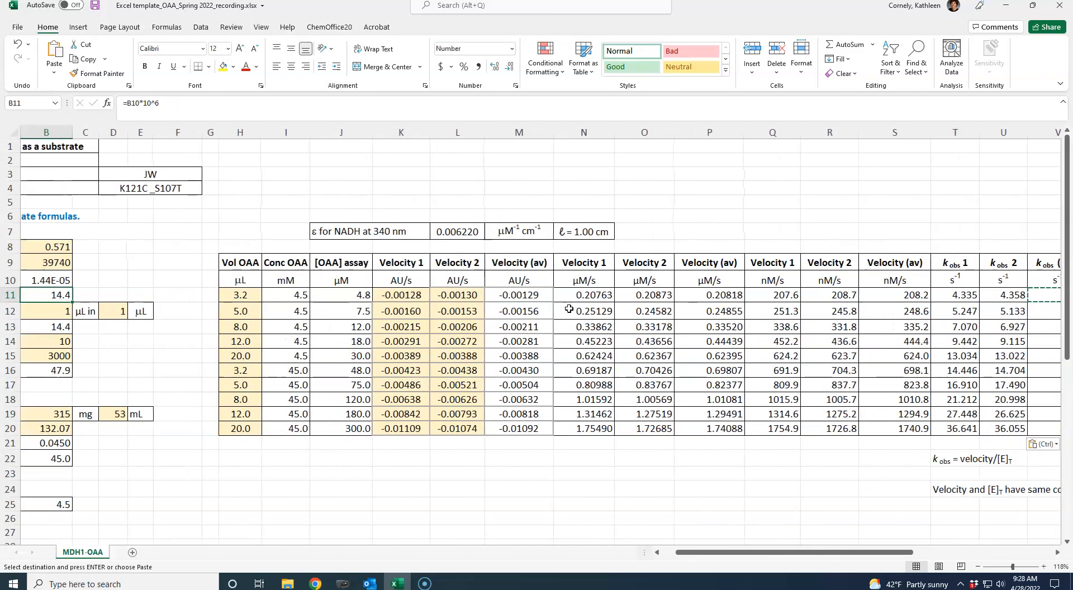
left_click_drag(359, 295, 360, 430)
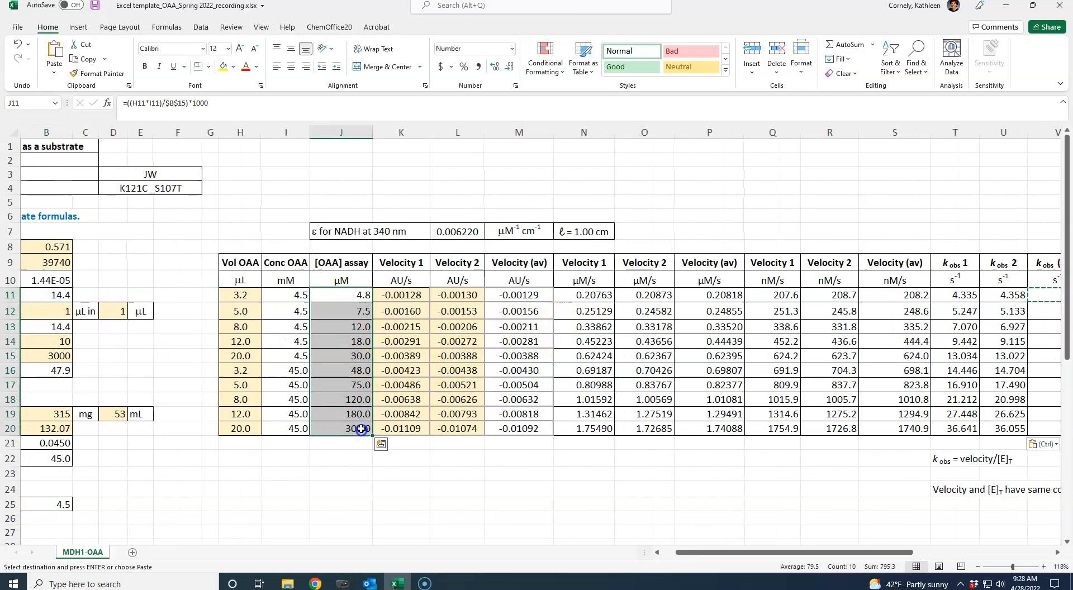
right_click(335, 334)
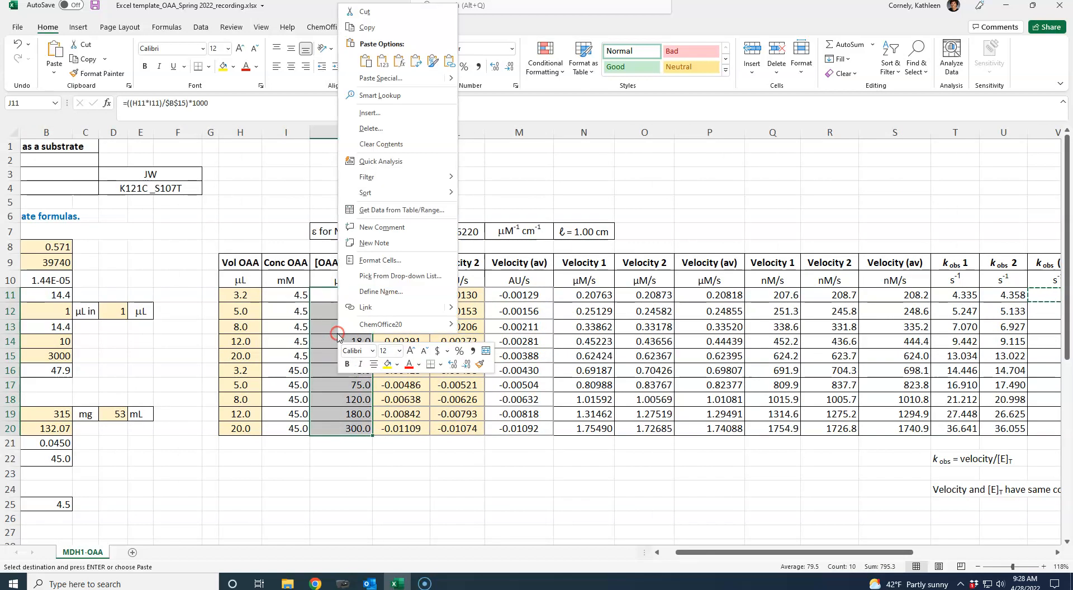
left_click(366, 28)
Step: Paste the copied concentrations as values only into X13:X22 of the [OAA] column in the Mathematica table
left_click(1057, 552)
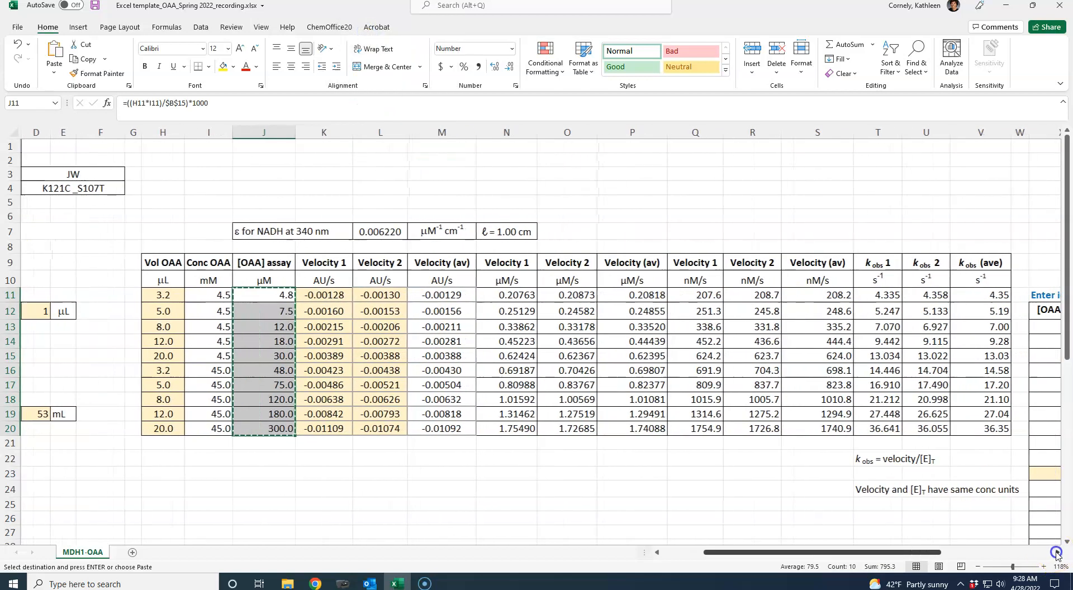
left_click(1057, 552)
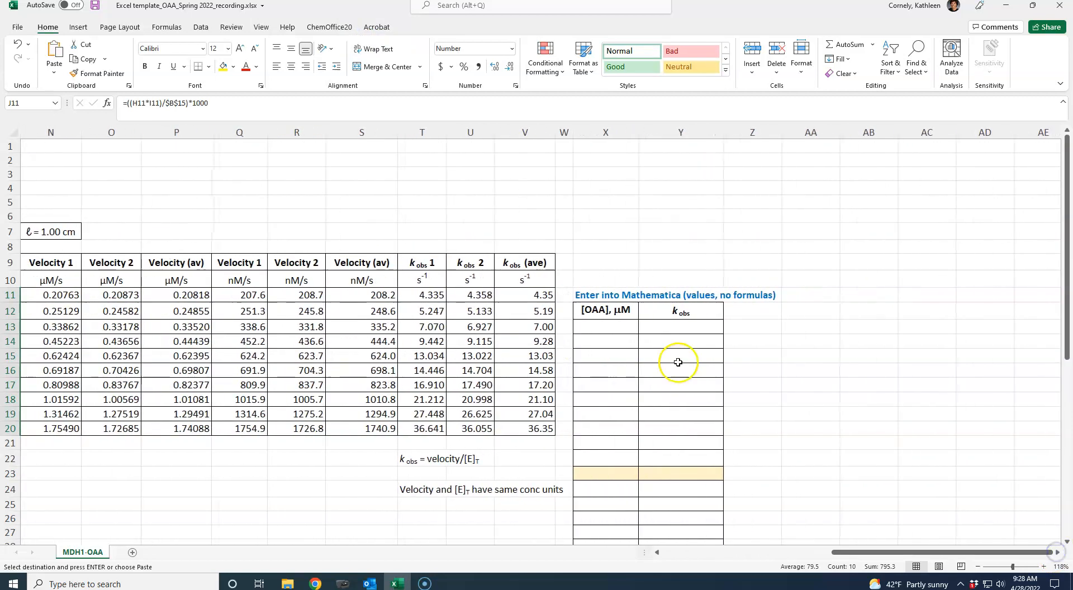
left_click_drag(597, 326, 610, 459)
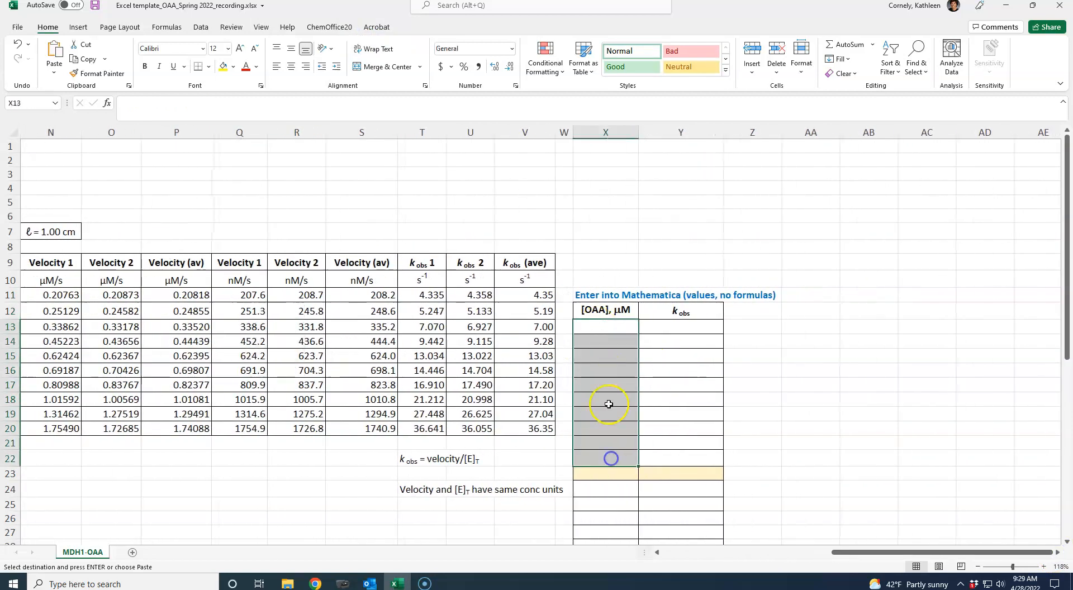
right_click(601, 343)
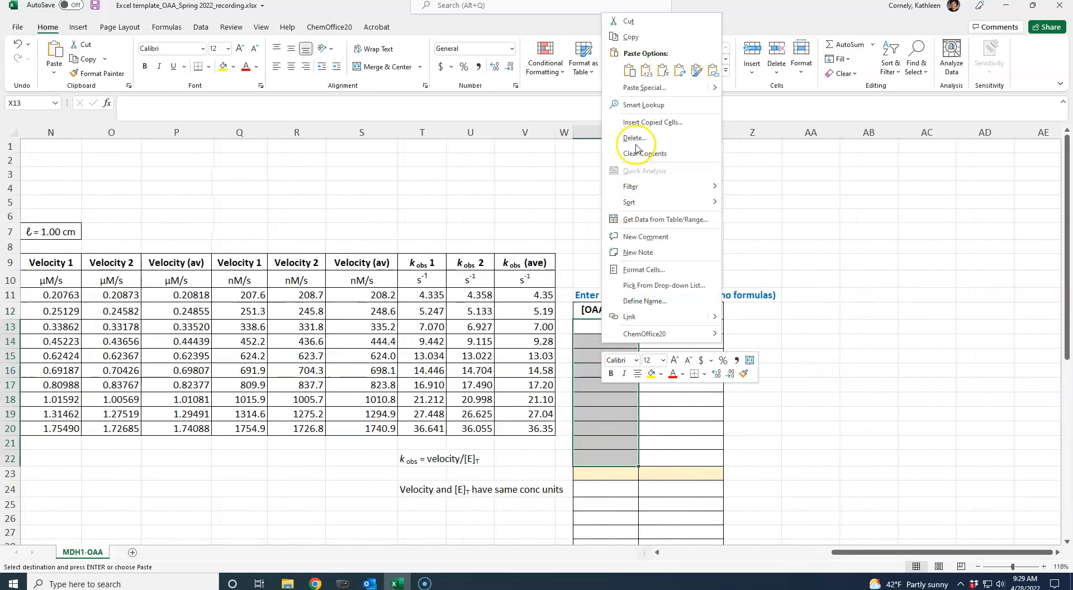
left_click(646, 70)
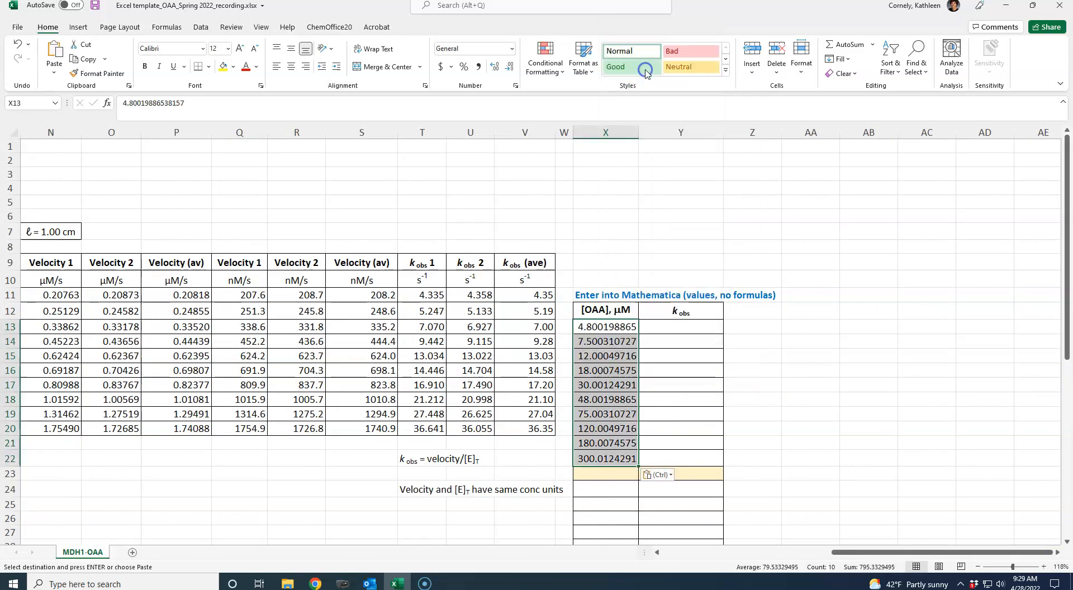
Step: Check whether the pasted [OAA] cells from X13 down to X17 contain plain values instead of formulas
left_click(798, 343)
left_click(603, 327)
key("Down")
key("Down")
key("Down")
key("Down")
key("Up")
key("Up")
key("Up")
key("Up")
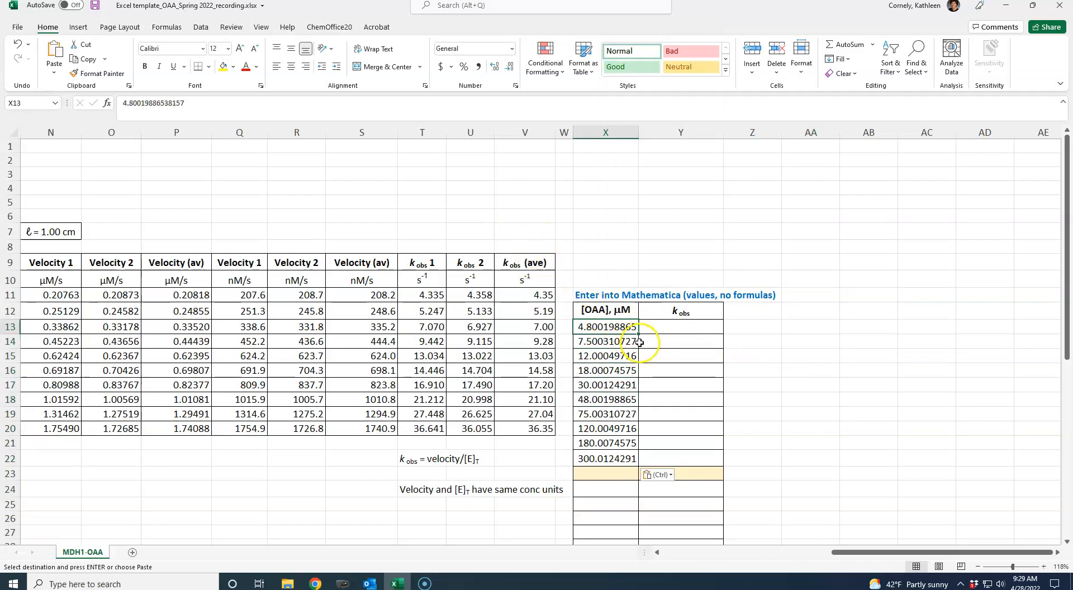
Step: Copy the average kobs results in V11:V20 and paste them as values only into Y13:Y22
left_click(674, 326)
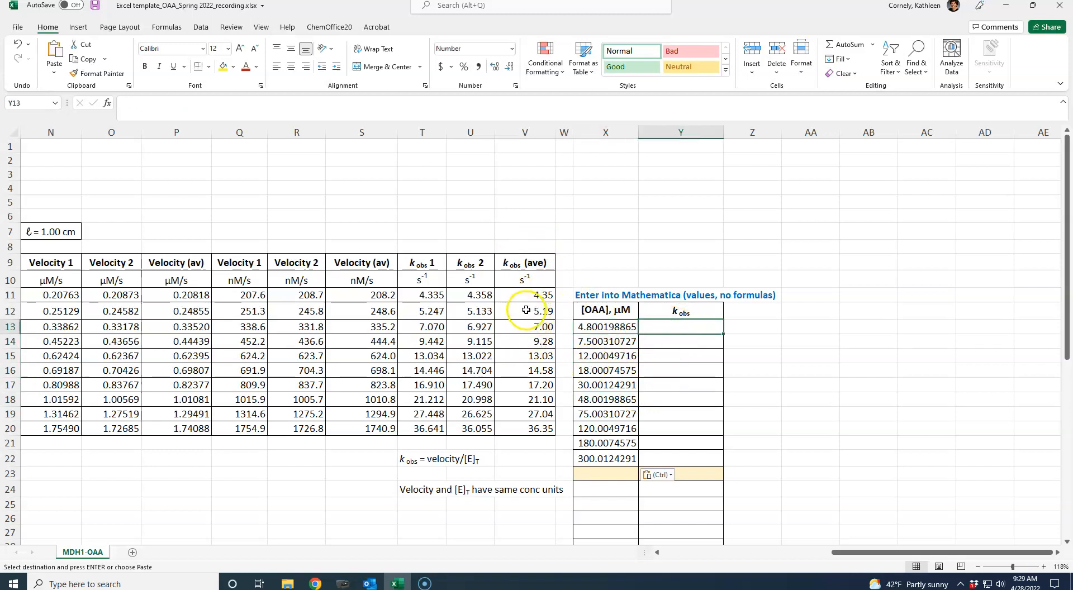
left_click_drag(518, 293, 522, 427)
right_click(524, 398)
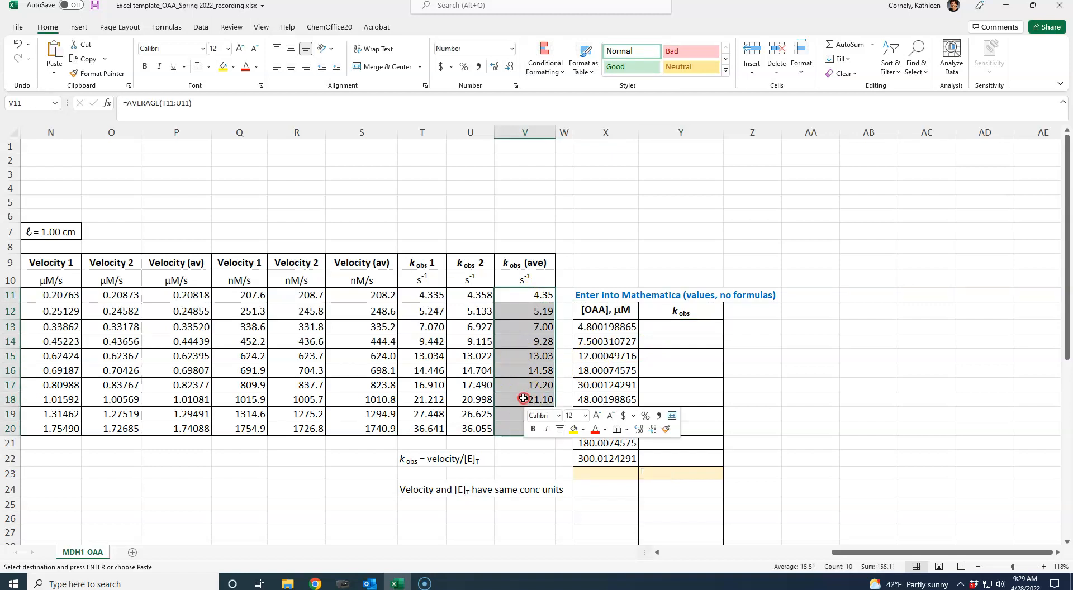
left_click(554, 93)
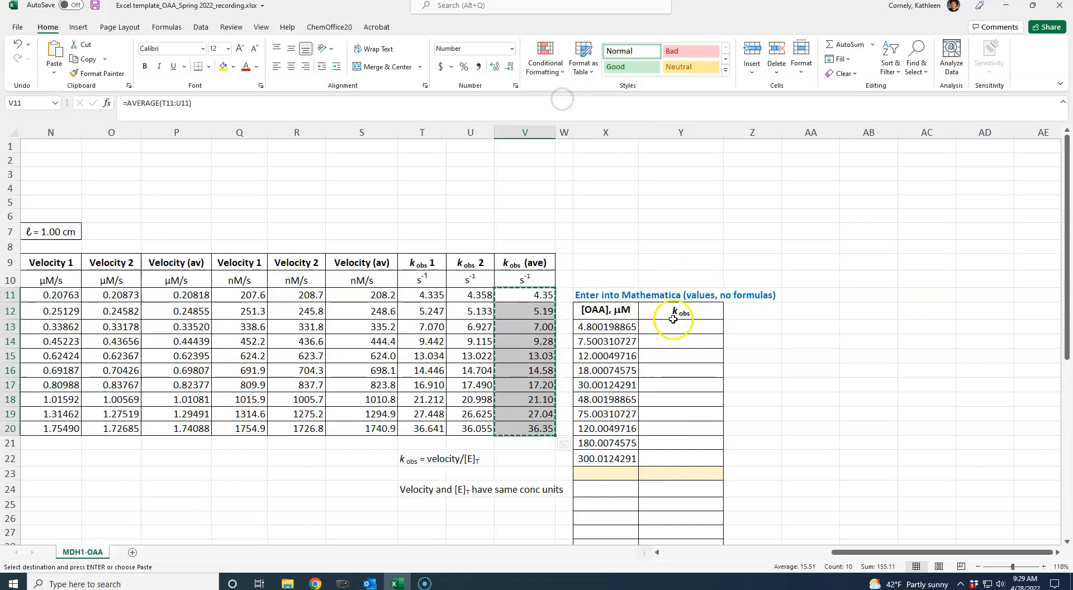
left_click_drag(666, 327, 663, 450)
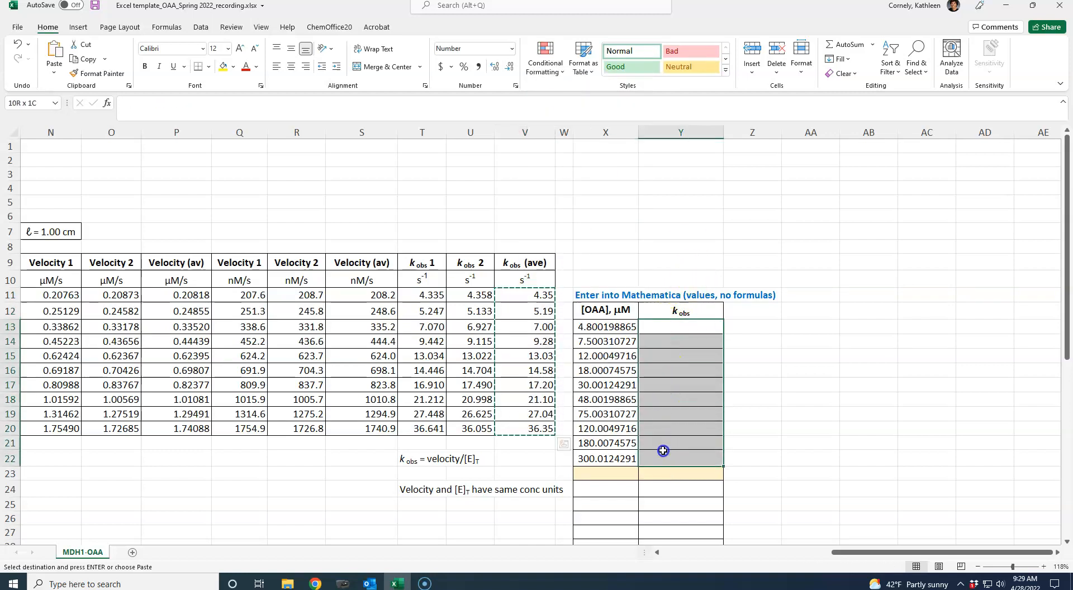
right_click(665, 362)
left_click(709, 91)
left_click(778, 330)
left_click(693, 326)
Step: Copy the [OAA] values in X13:X22 and paste them as values only into X24:X33
key("Left")
key("Left")
key("Down")
key("Down")
key("Down")
key("Down")
key("Down")
key("Down")
key("Down")
key("Down")
key("Down")
key("Down")
key("Down")
key("Down")
key("Down")
key("Down")
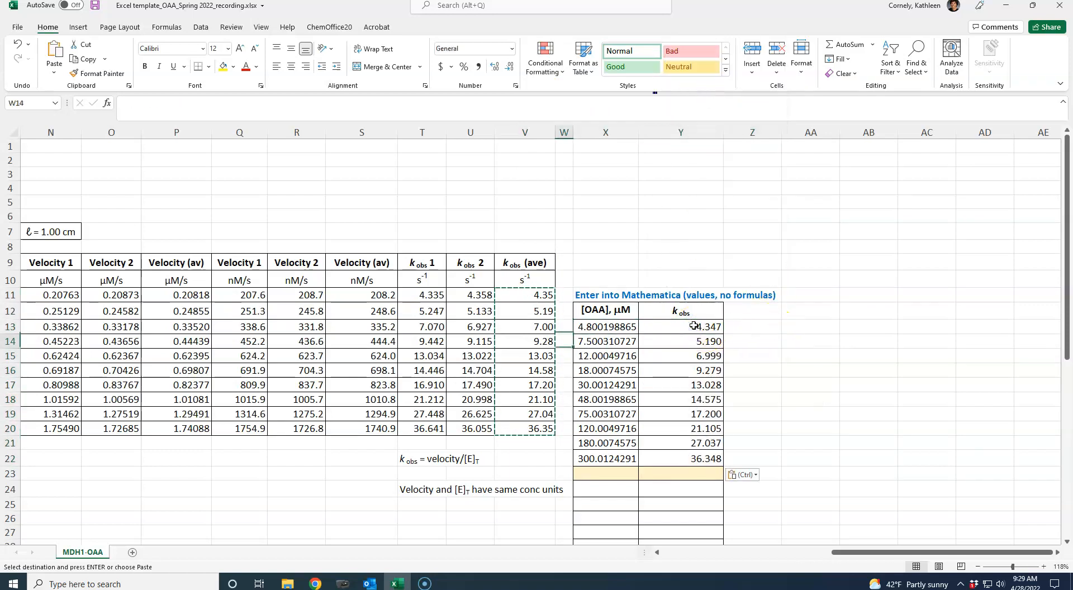
key("Down")
key("Down")
key("Down")
key("Down")
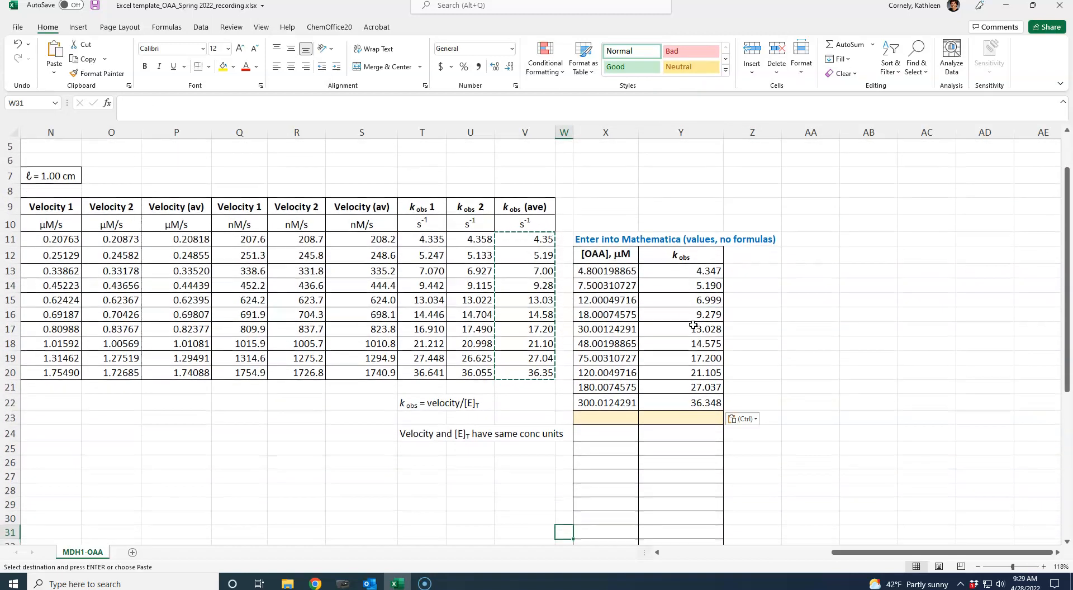
left_click_drag(594, 272, 600, 402)
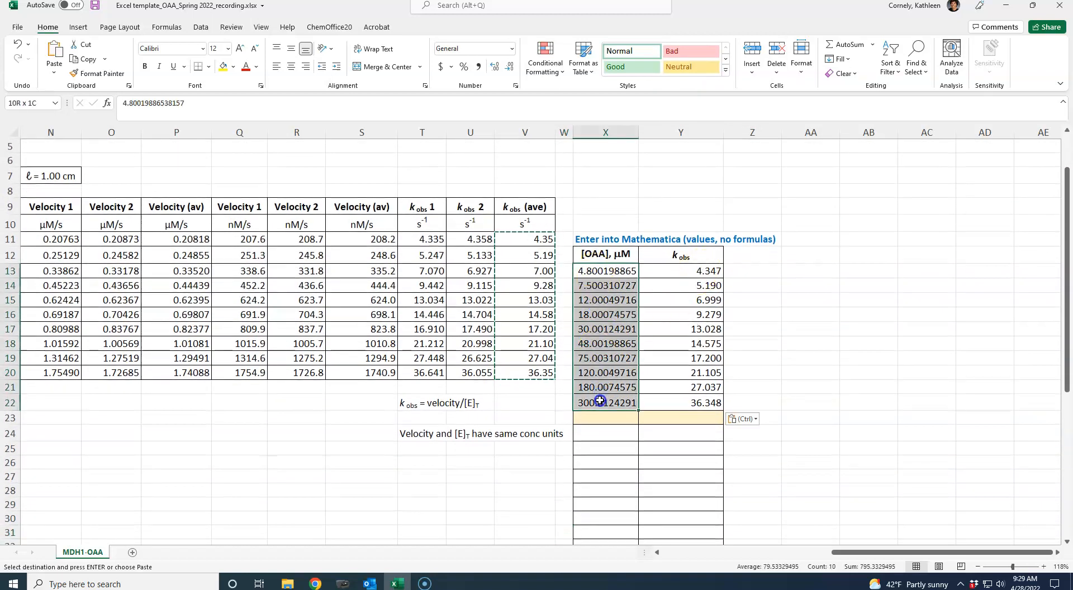
right_click(602, 392)
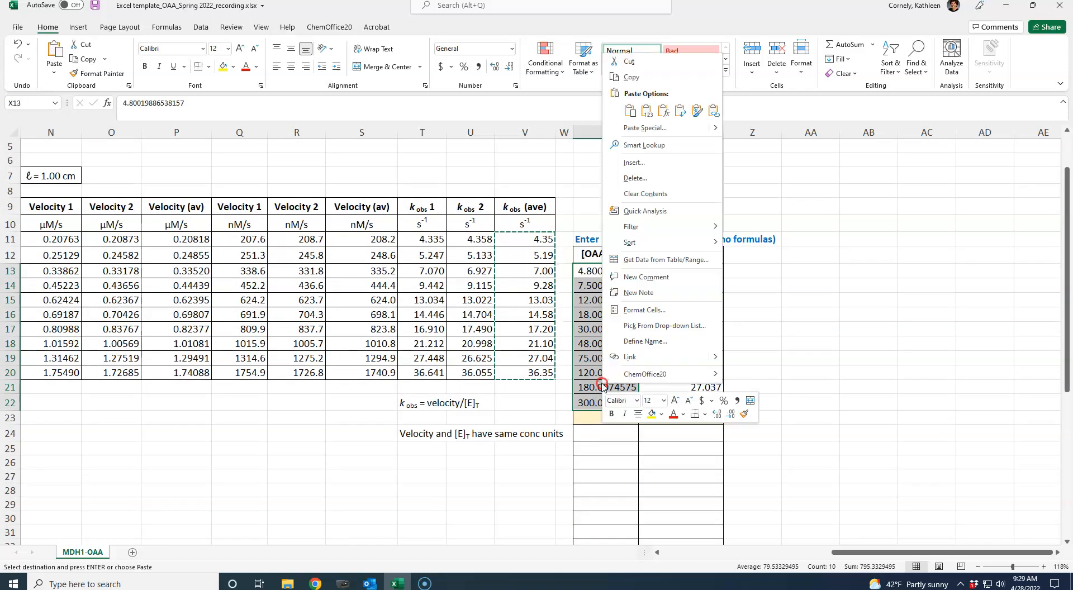
left_click(632, 76)
scroll(1064, 337, "down", 3)
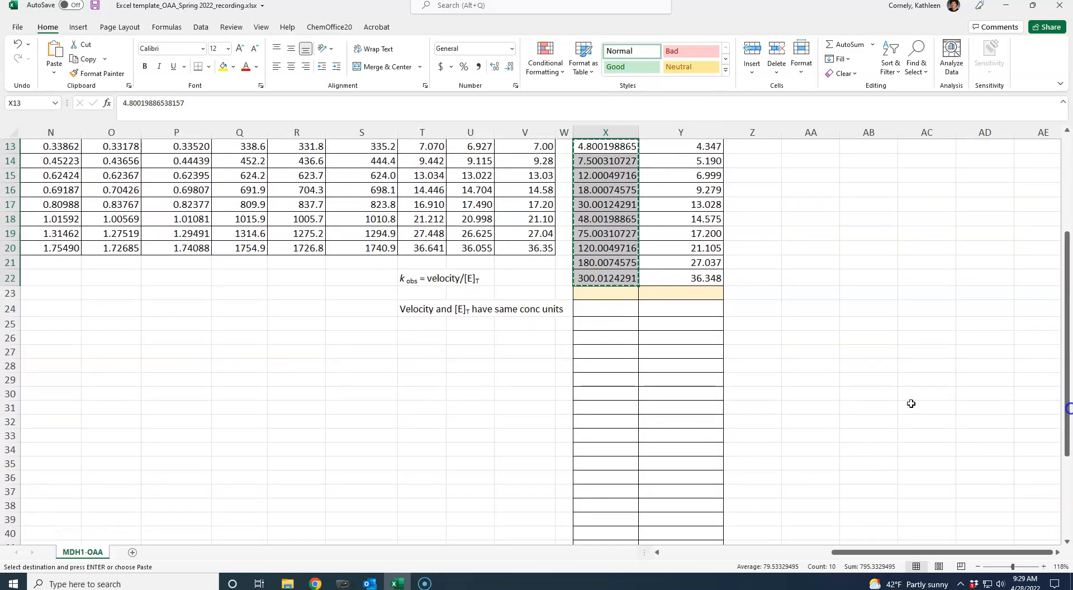
right_click(591, 314)
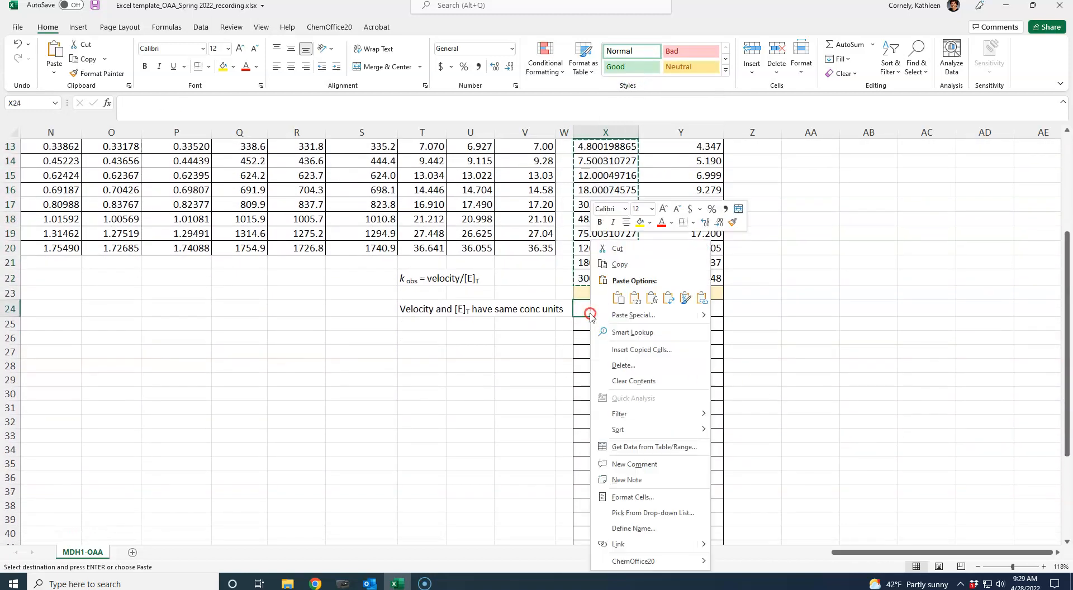
left_click(634, 297)
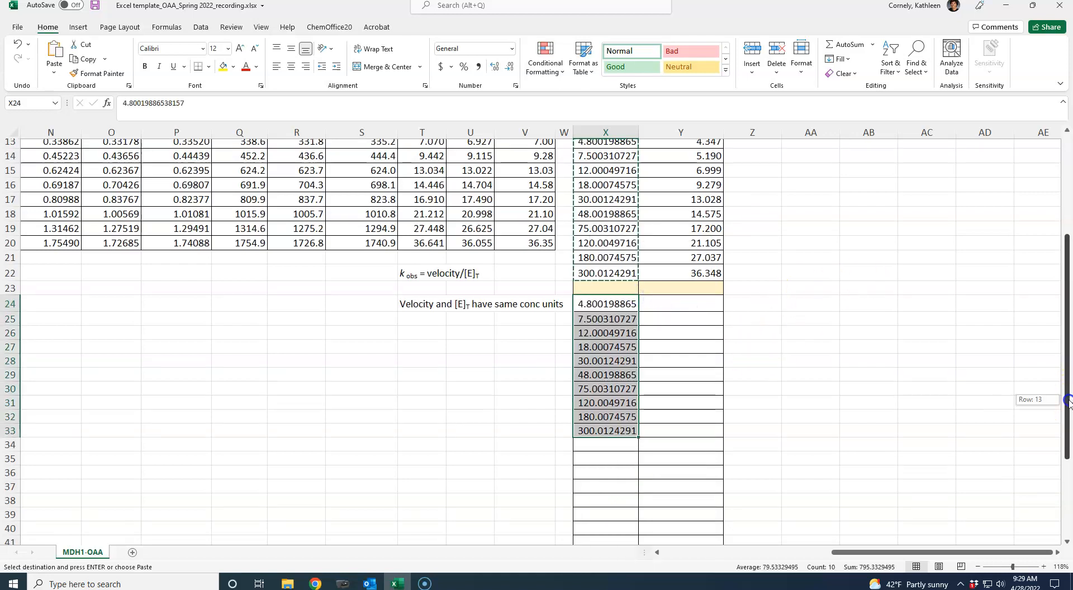
Step: Paste the same copied [OAA] values once more as values only into X34:X43
scroll(1064, 391, "down", 2)
left_click(594, 380)
right_click(594, 380)
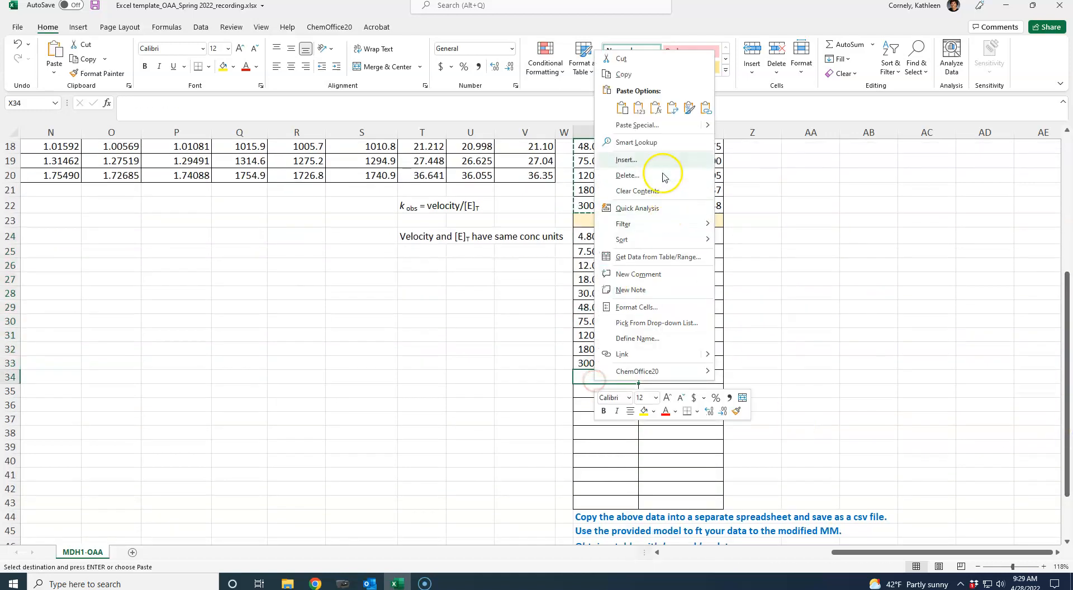
left_click(638, 112)
left_click(766, 232)
Step: Copy the kobs 1 results in T11:T20 and paste them as values only into Y24:Y33
left_click_drag(1063, 351, 1065, 241)
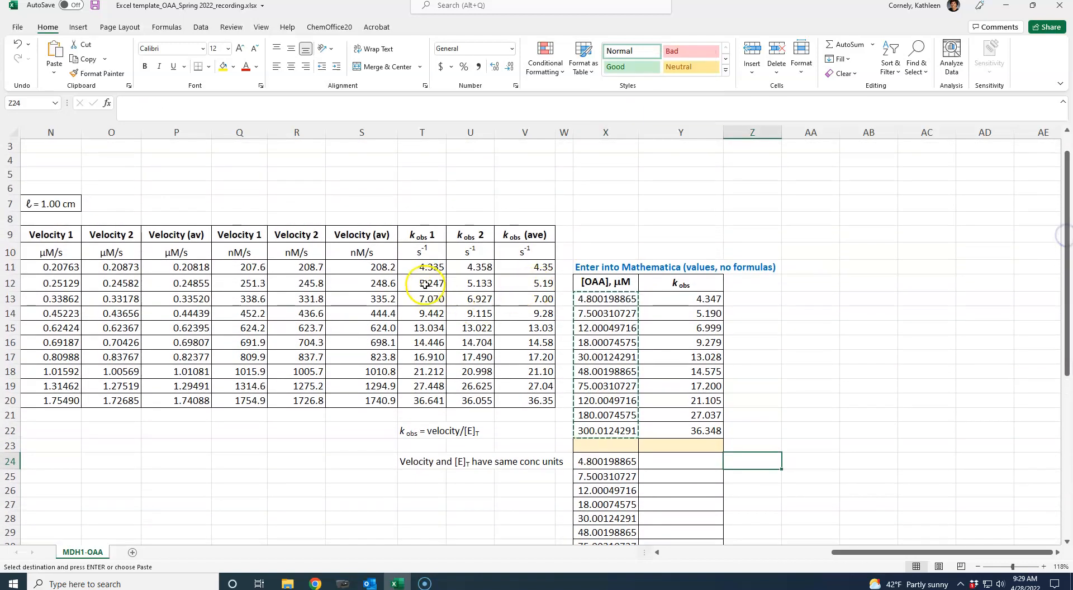
left_click(425, 267)
left_click_drag(425, 267, 428, 404)
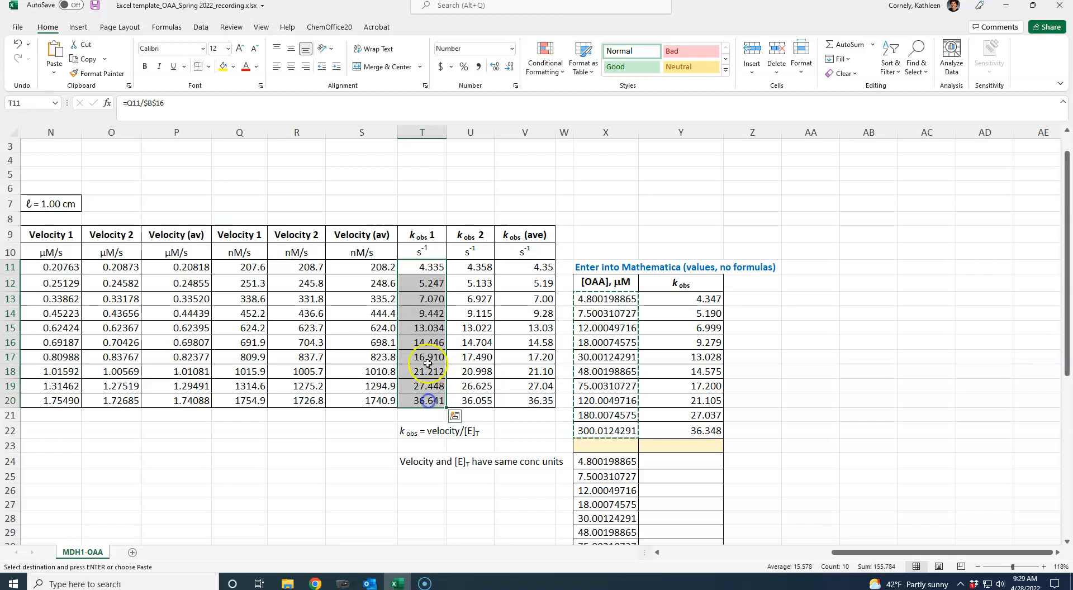
right_click(429, 367)
left_click(464, 56)
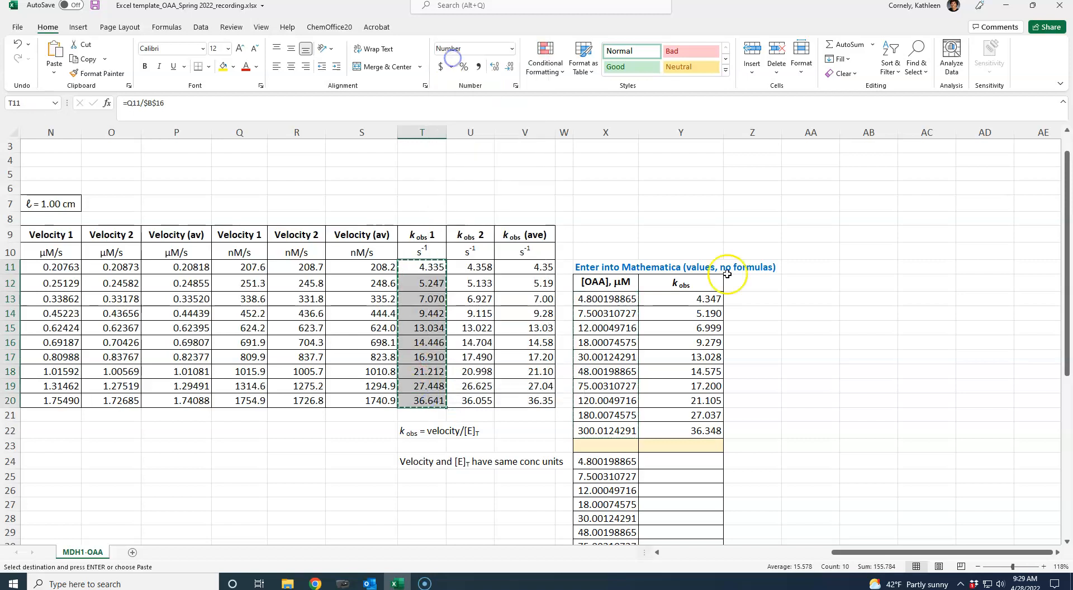
left_click_drag(1066, 358, 1066, 430)
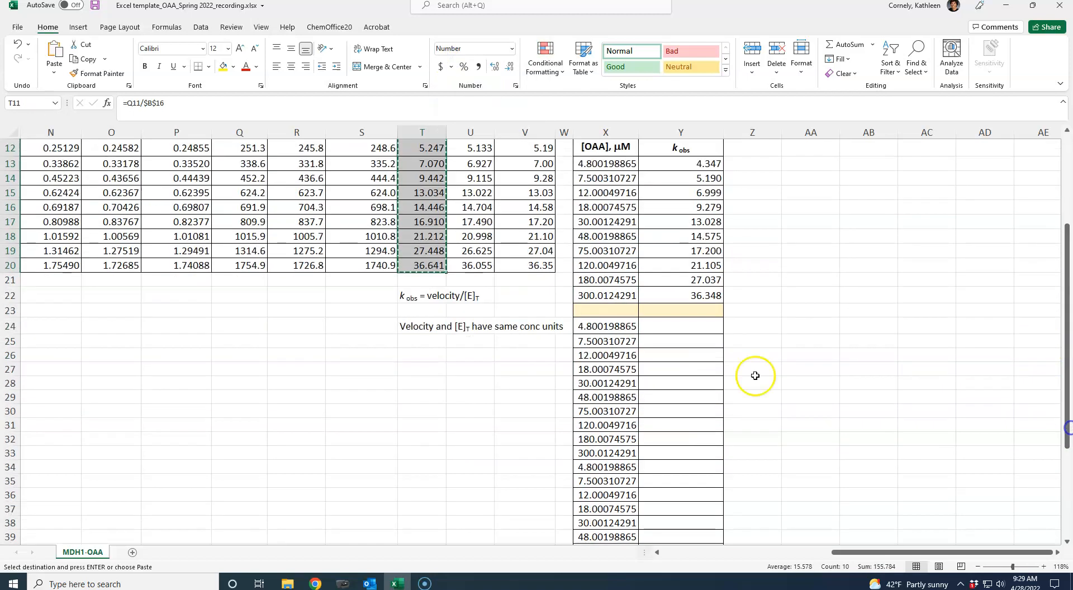
left_click(677, 327)
right_click(678, 329)
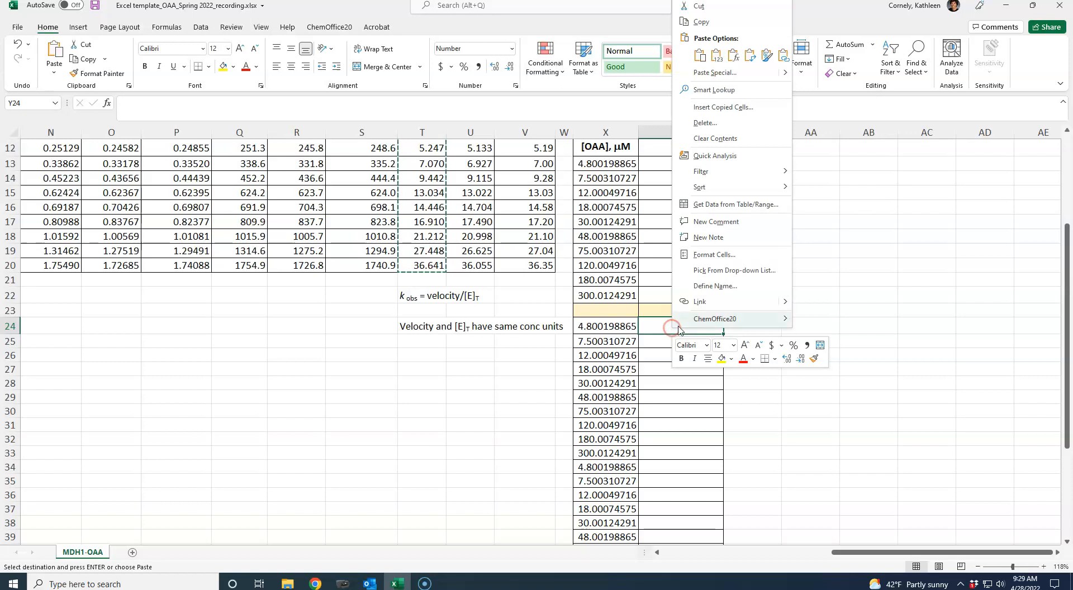
left_click(716, 55)
Step: Copy the kobs 2 results in U11:U20 and paste them as values only into Y34:Y43
left_click_drag(1066, 310, 1059, 237)
left_click_drag(467, 265, 480, 398)
right_click(477, 363)
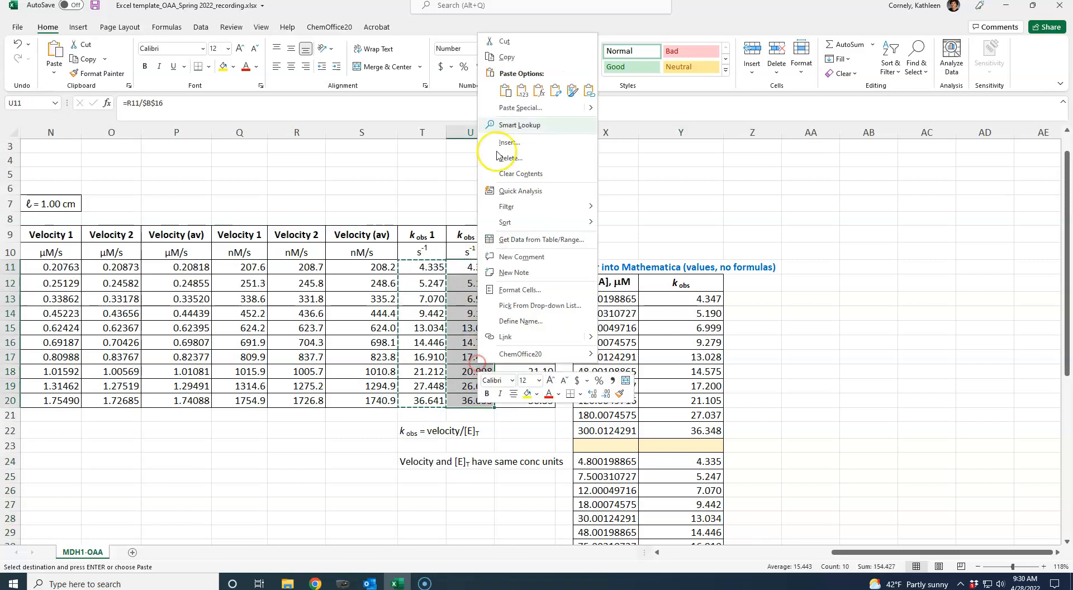
left_click(495, 66)
left_click_drag(1066, 350, 1067, 478)
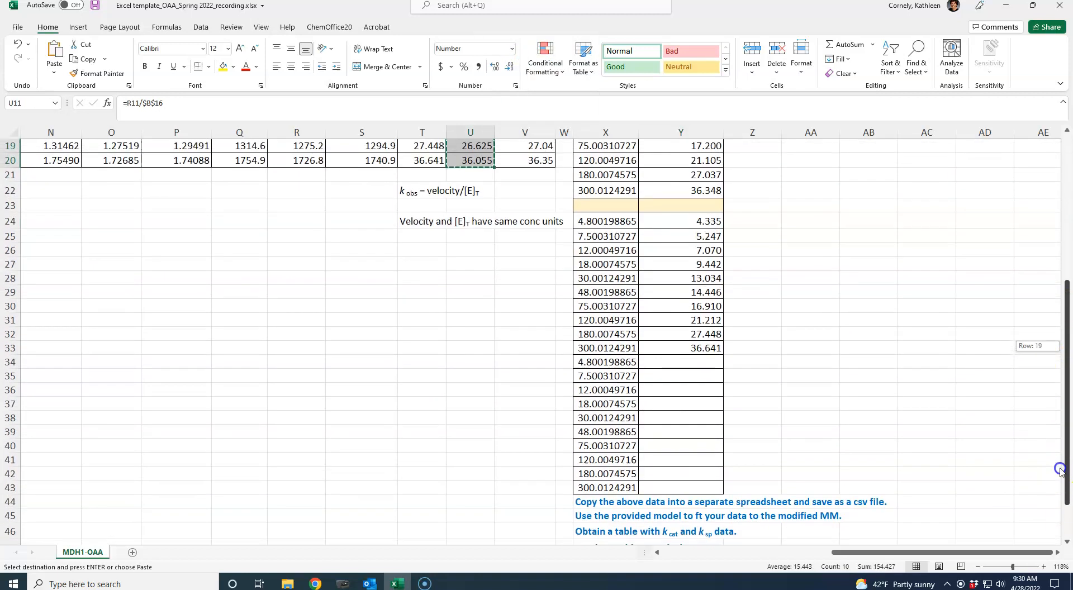
right_click(674, 364)
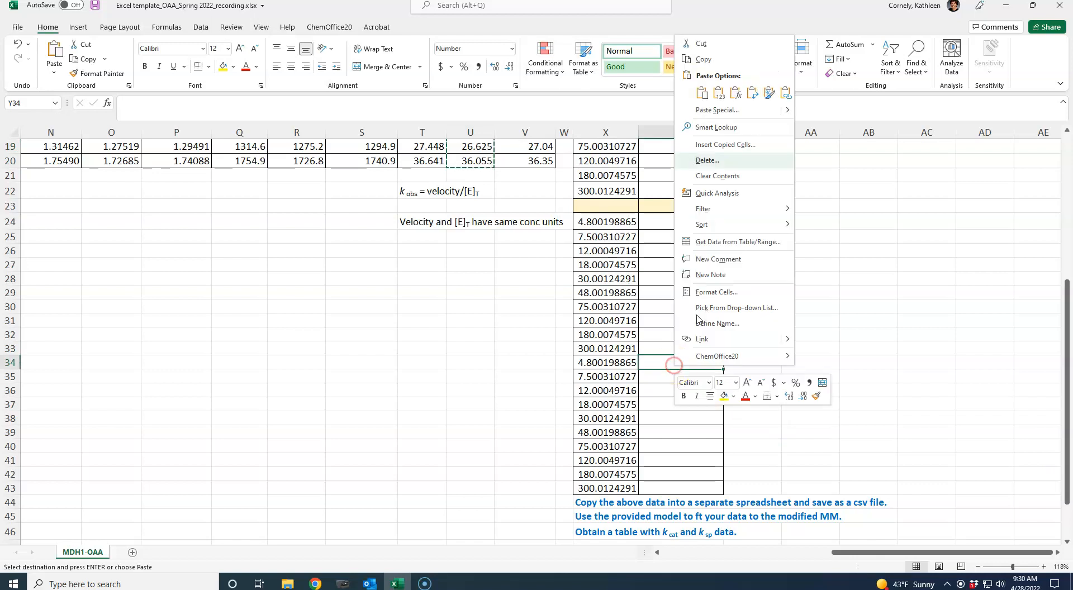
left_click(718, 93)
left_click(838, 279)
Step: Create a new blank workbook for the Mathematica data
left_click_drag(1067, 422, 1067, 262)
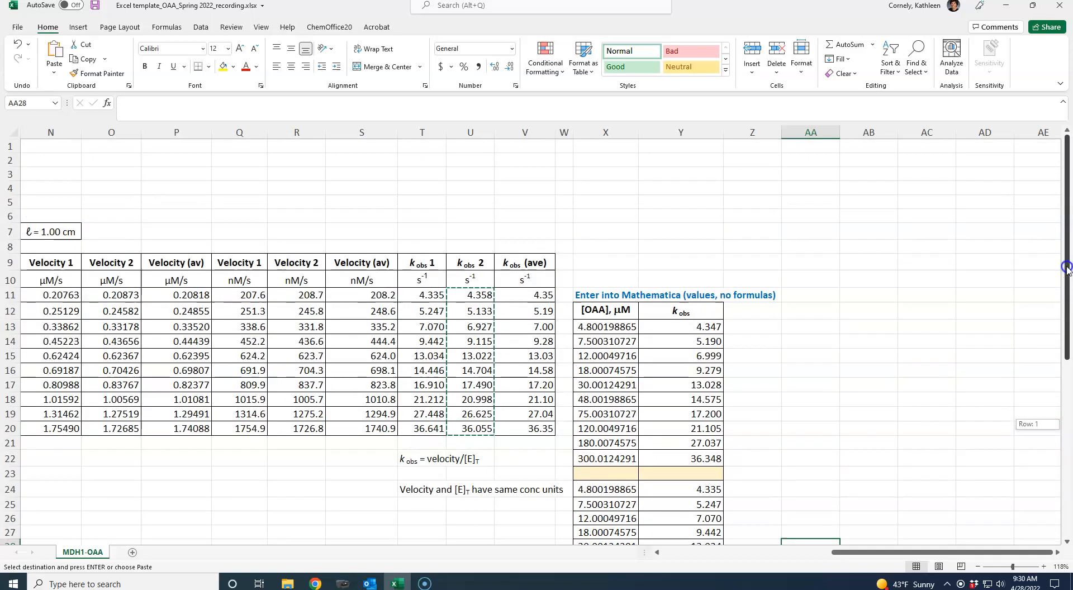
left_click_drag(1066, 268, 1066, 278)
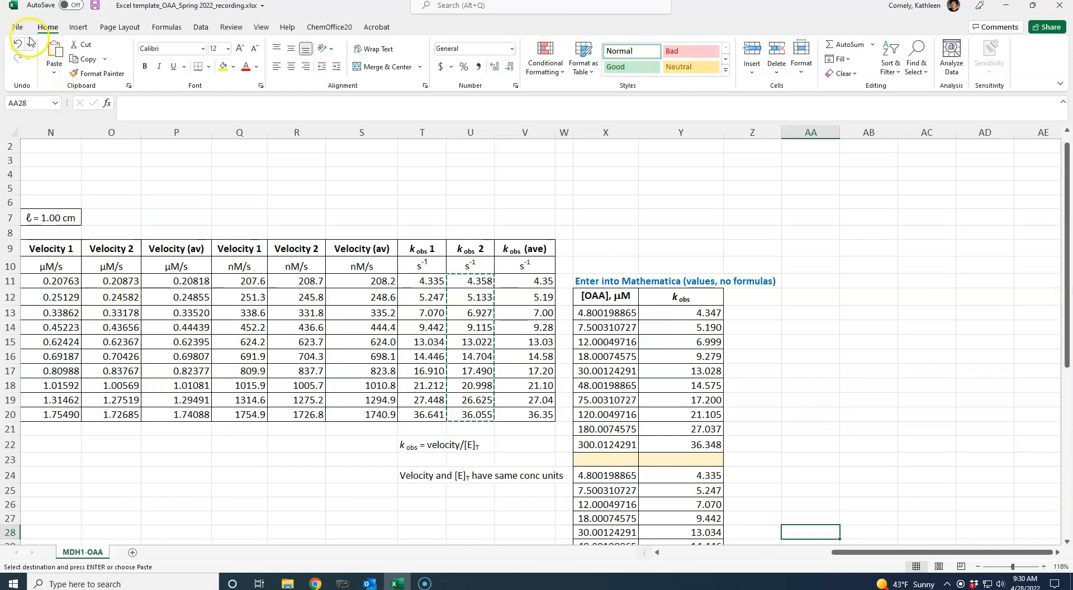
left_click(17, 27)
left_click(142, 111)
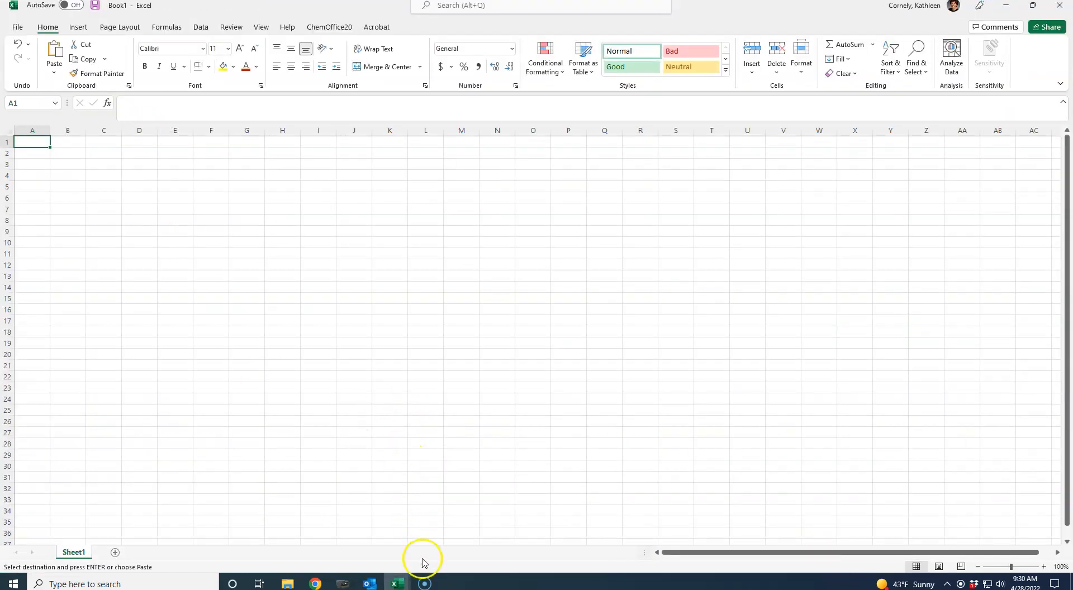
Step: Switch to the Excel template_OAA_Spring 2022_recording workbook and copy the [OAA] and kobs data in X13:Y43
mouse_move(395, 581)
left_click(370, 551)
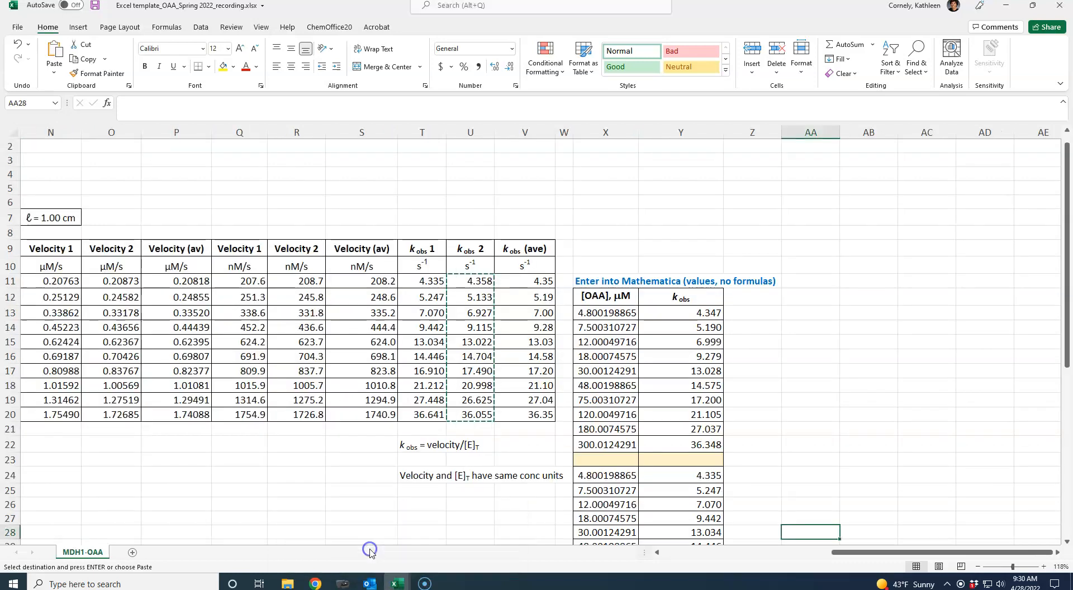
left_click_drag(1067, 332, 1061, 367)
left_click_drag(583, 257, 682, 479)
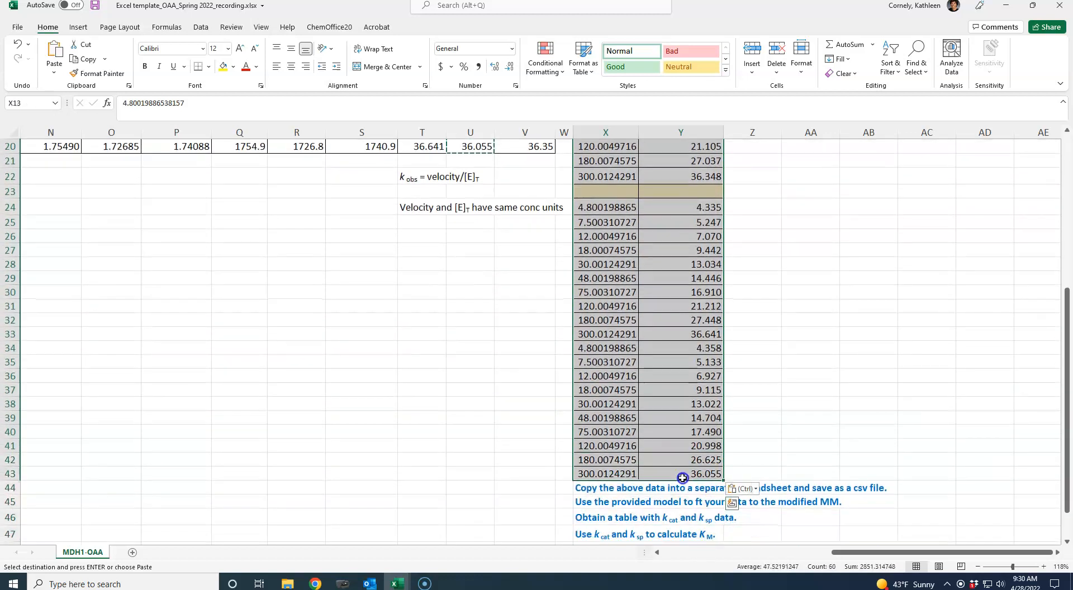
right_click(676, 441)
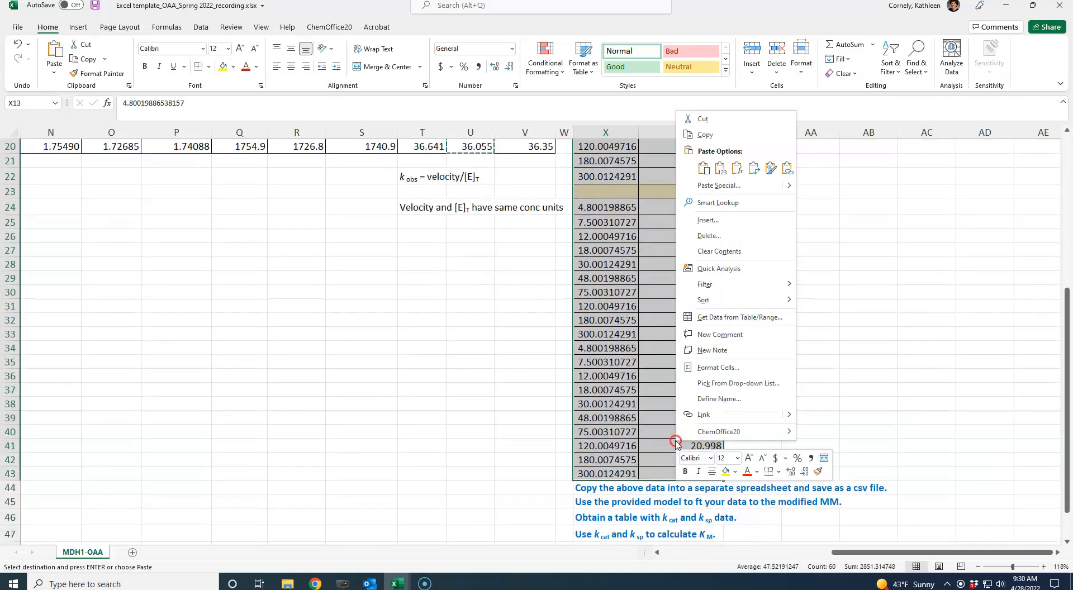
left_click(704, 135)
scroll(697, 168, "up", 6)
Step: Paste the copied [OAA] and kobs data into the blank Book1 workbook starting at A1
mouse_move(404, 583)
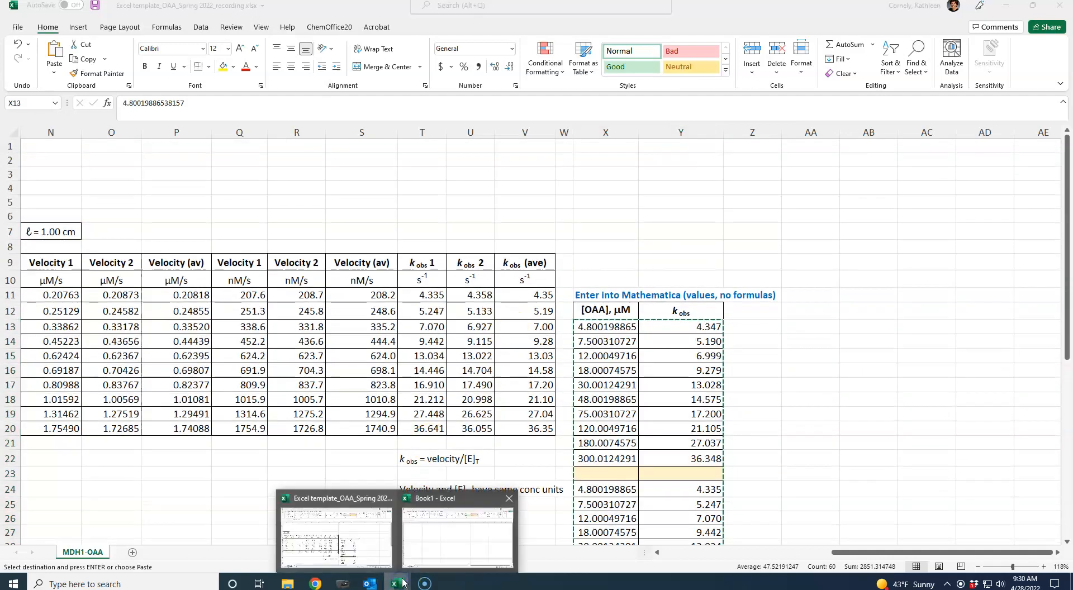
left_click(443, 547)
key("ctrl+v")
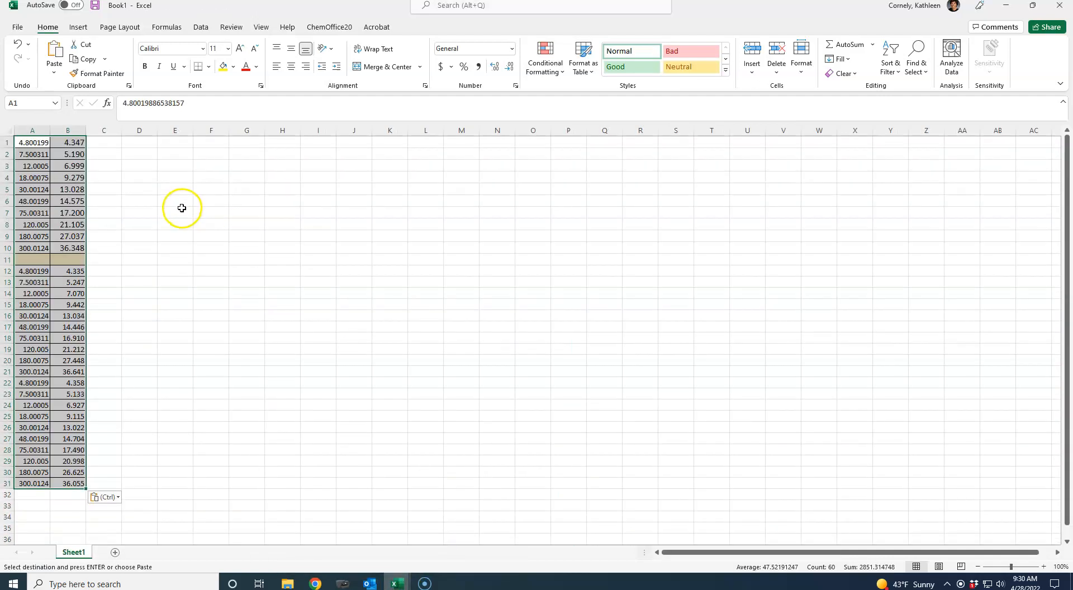
left_click(204, 190)
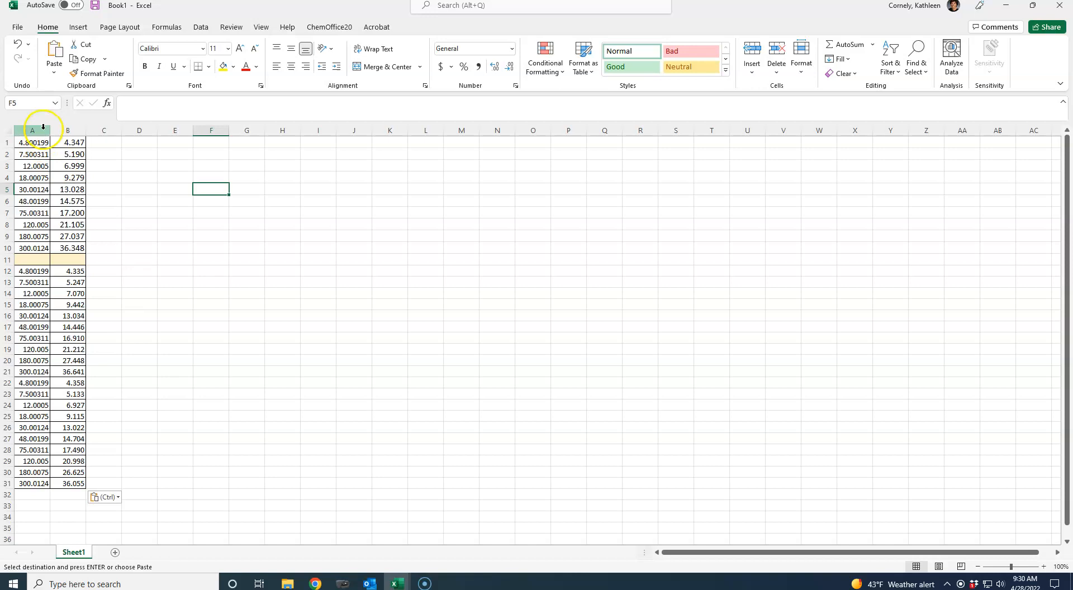
Step: Start saving the new workbook under a new name and browse to CHM 310L > Mathematica > Spring 2022 on the G: drive
left_click(18, 27)
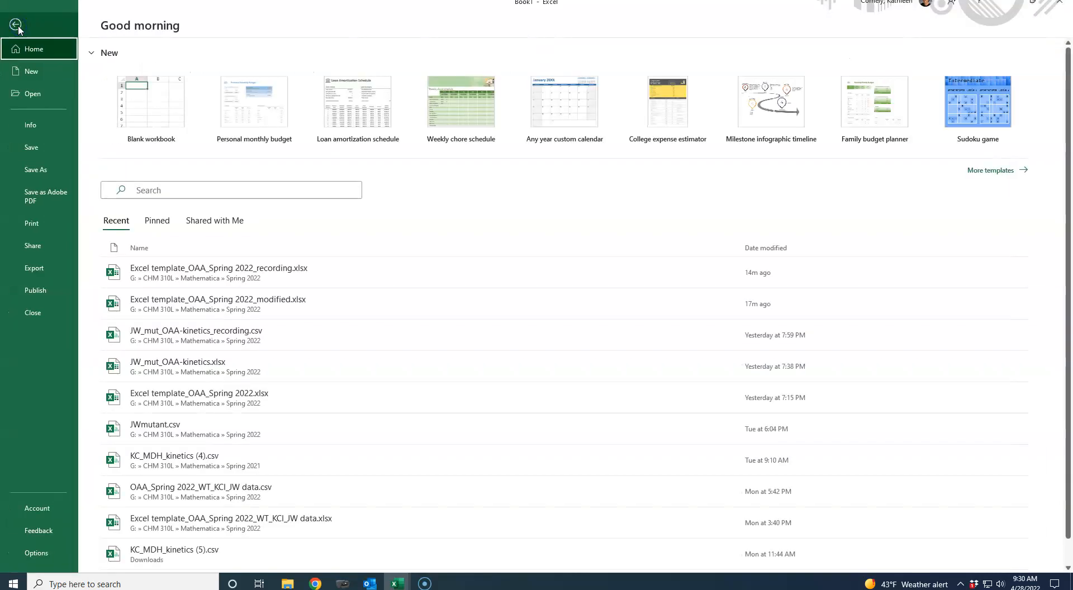
left_click(44, 166)
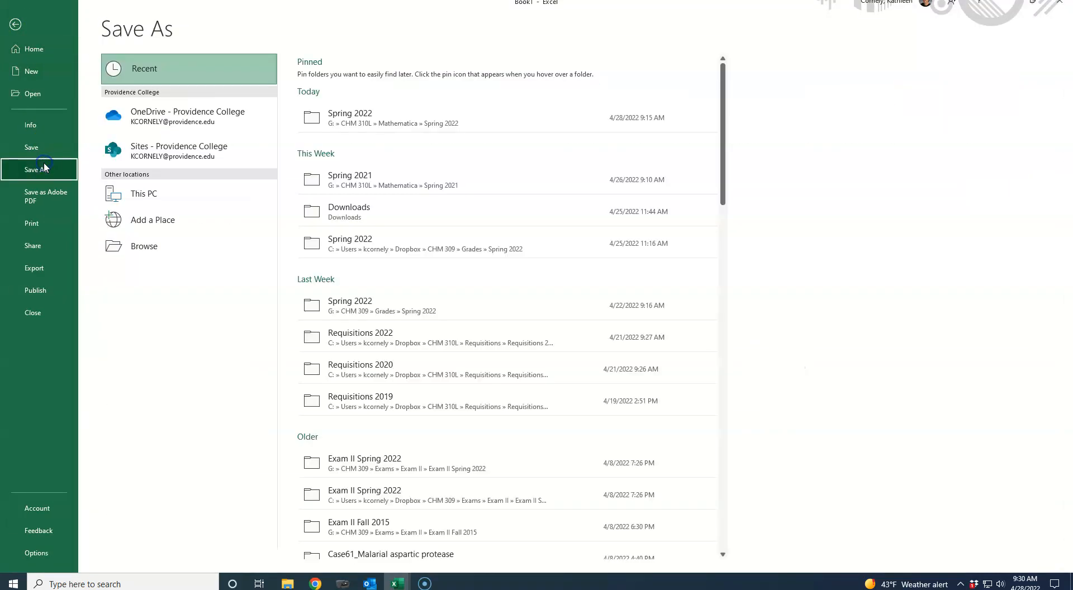
left_click(156, 241)
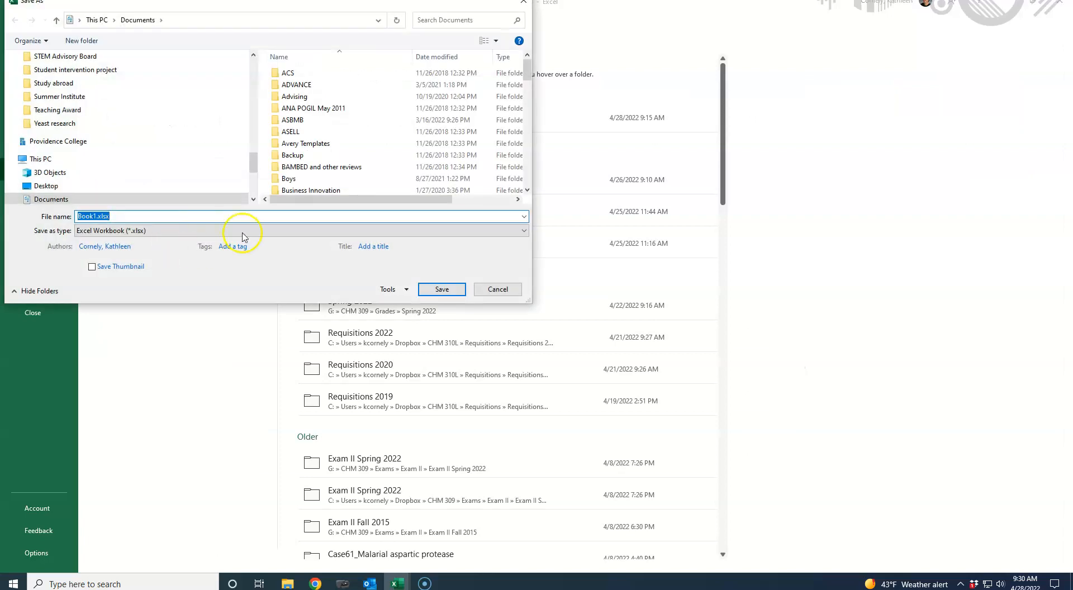
left_click_drag(253, 163, 253, 190)
left_click(132, 110)
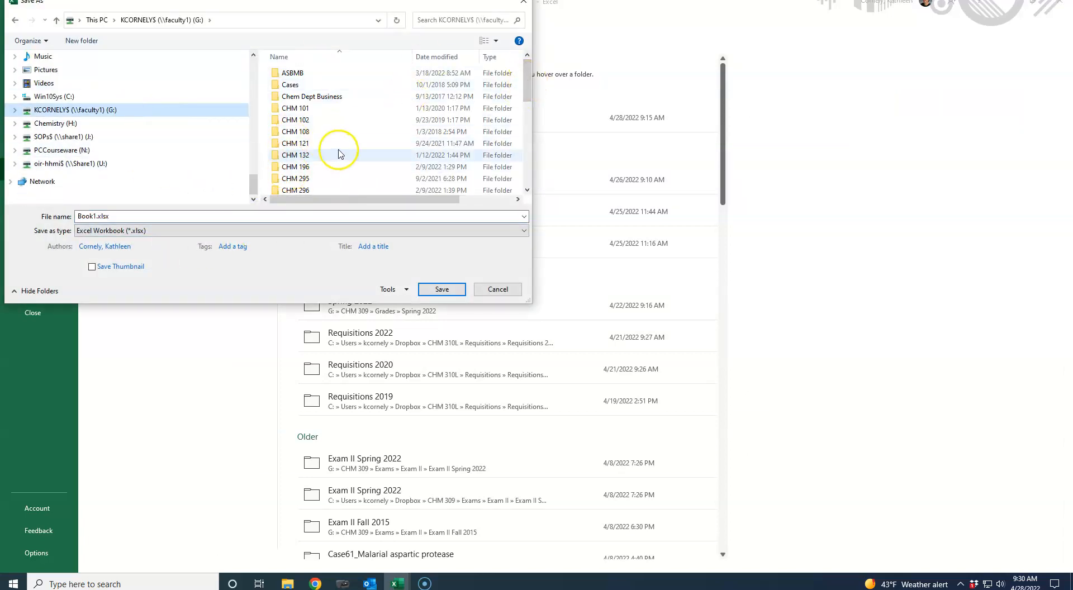
left_click_drag(525, 88, 526, 105)
double_click(284, 165)
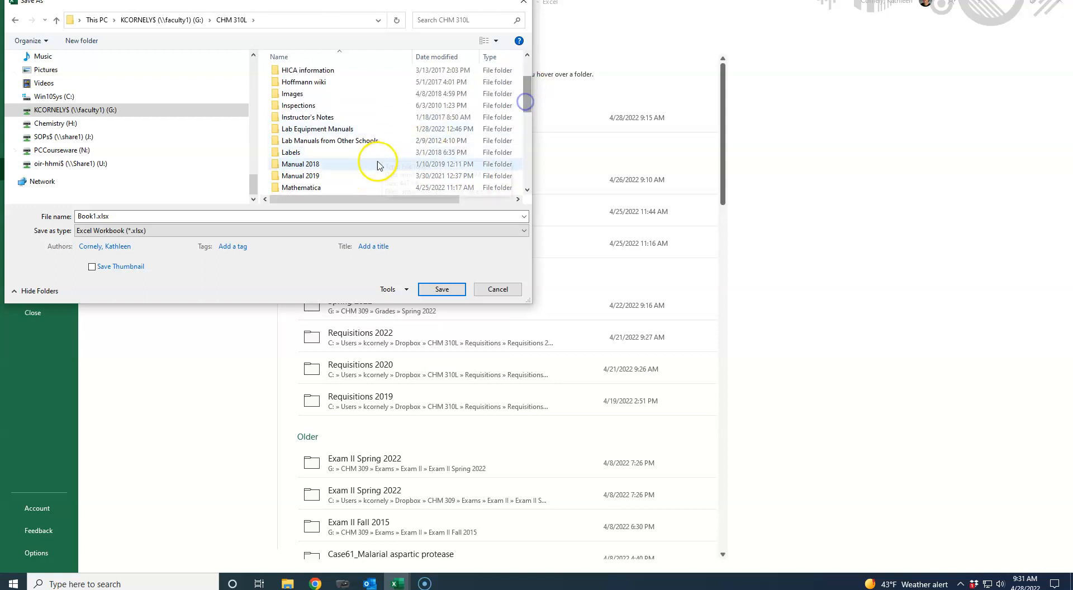
double_click(358, 187)
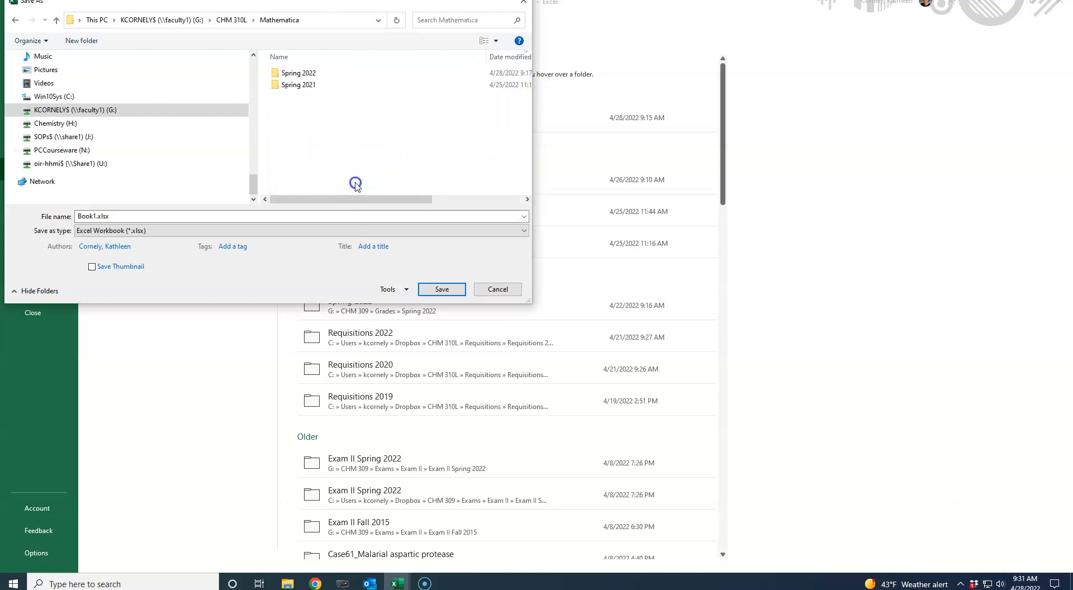
double_click(302, 73)
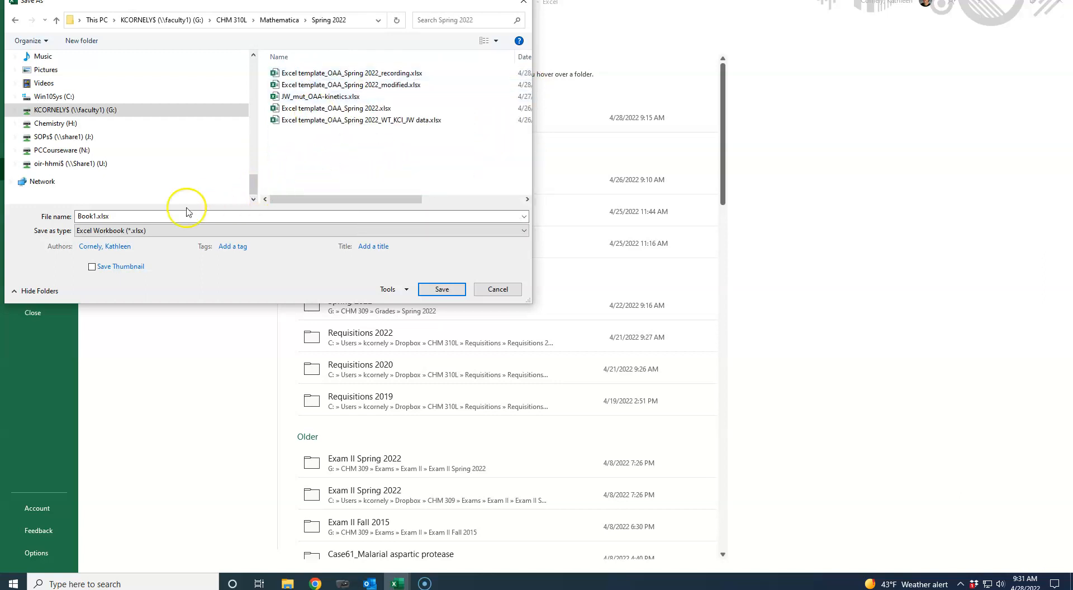
Step: Name the file JW_mut_OAA-kinetics_recording, based on the existing JW_mut_OAA-kinetics name, and save it as CSV UTF-8 (Comma delimited)
left_click(288, 97)
left_click(145, 216)
left_click(144, 216)
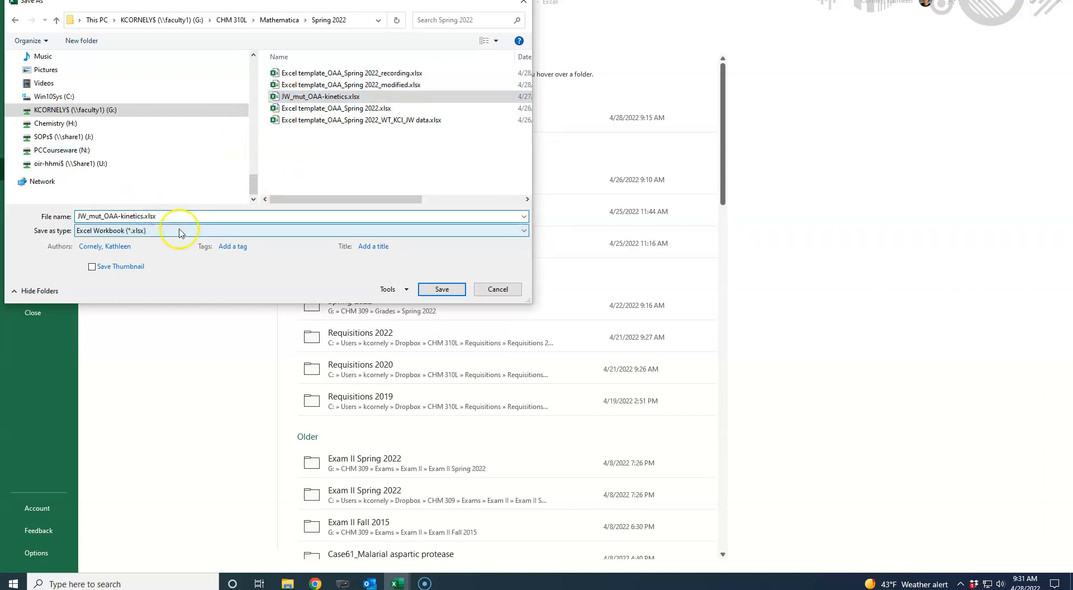
type("_recording")
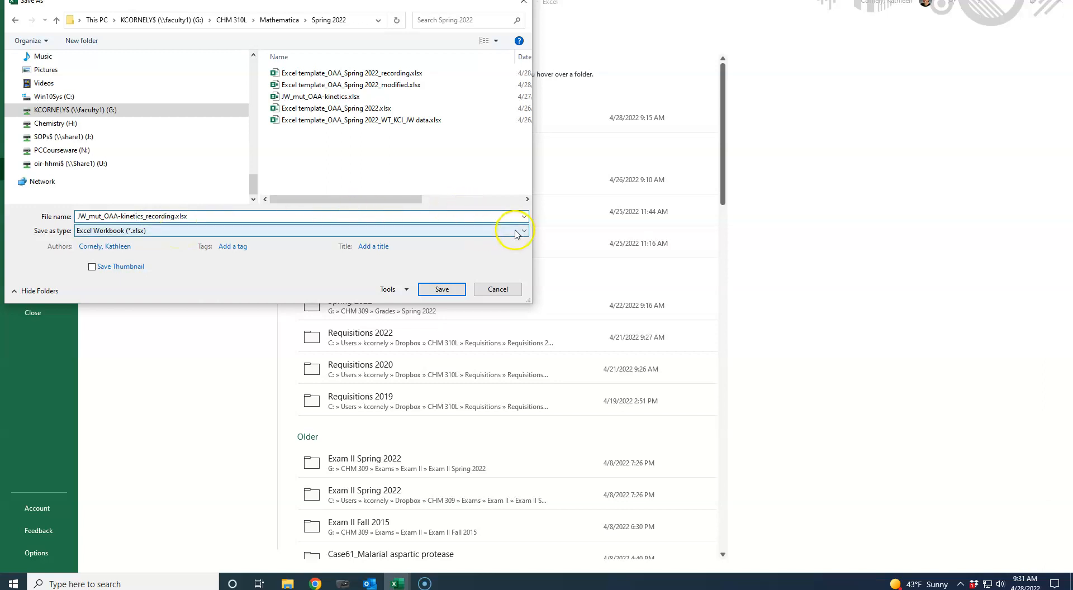
left_click(516, 232)
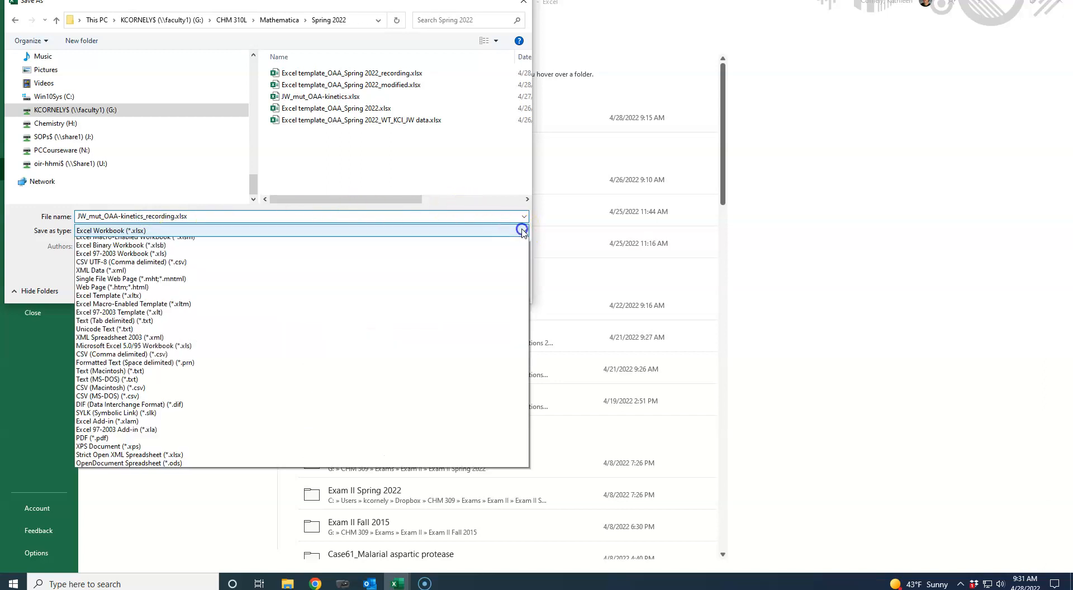
left_click(144, 276)
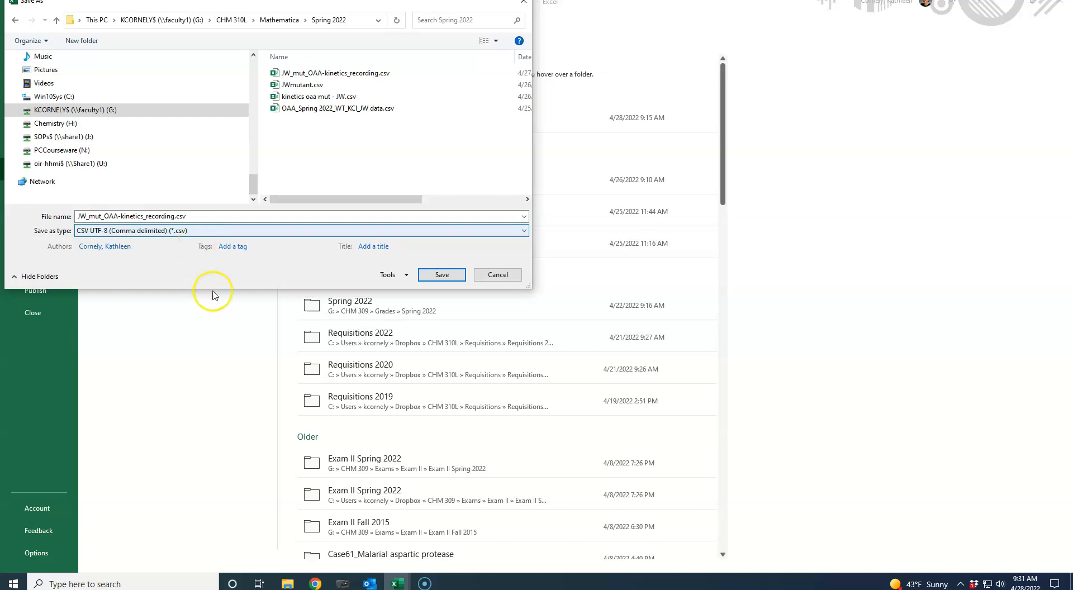
left_click(442, 275)
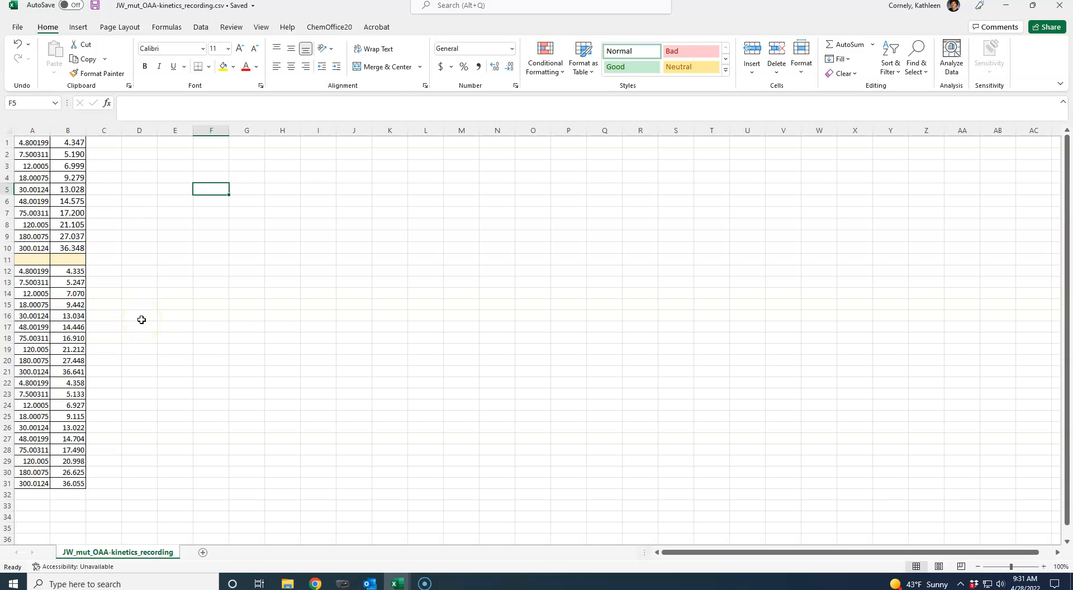
left_click(423, 581)
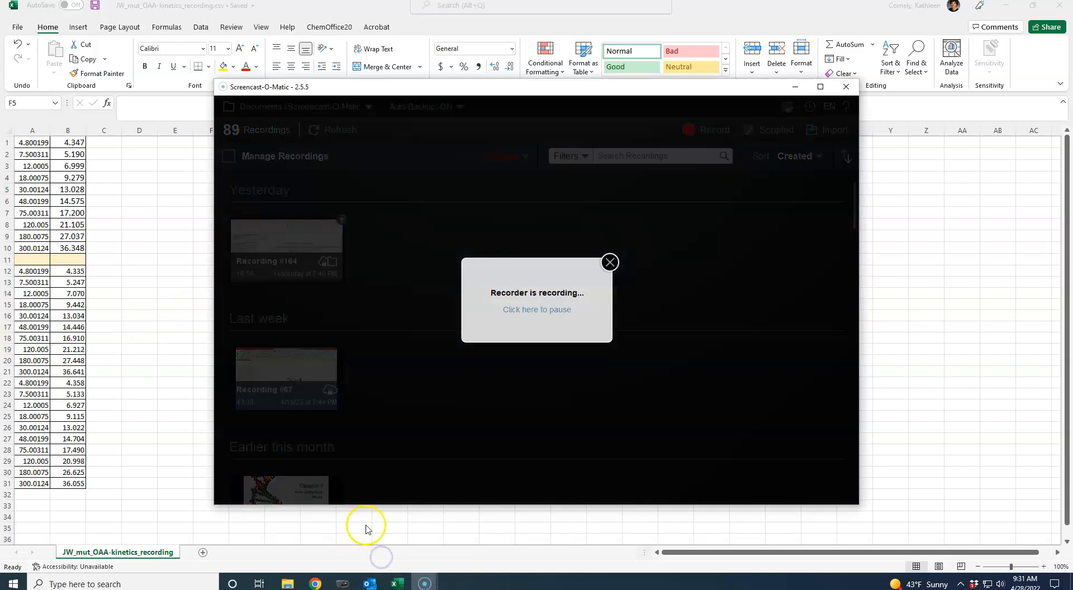